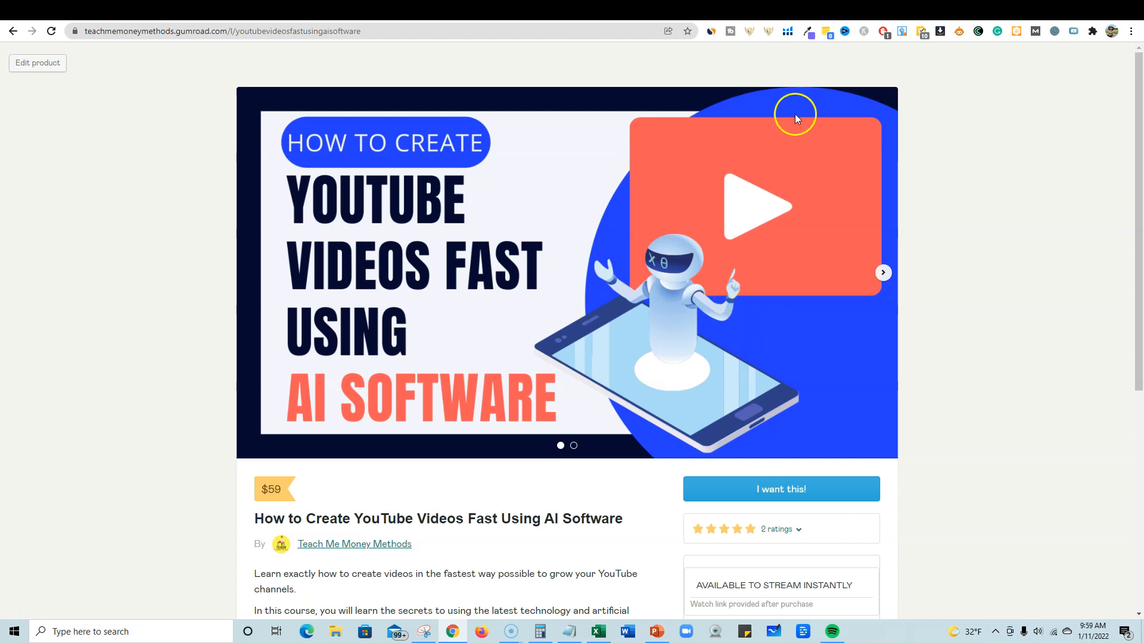
Step: Copy the SimilarContent Review video's link from the LearnWire channel and fetch its comments in the Youtube Random Comment Picker, excluding replies
{"action": "left_click", "coordinate": [847, 31]}
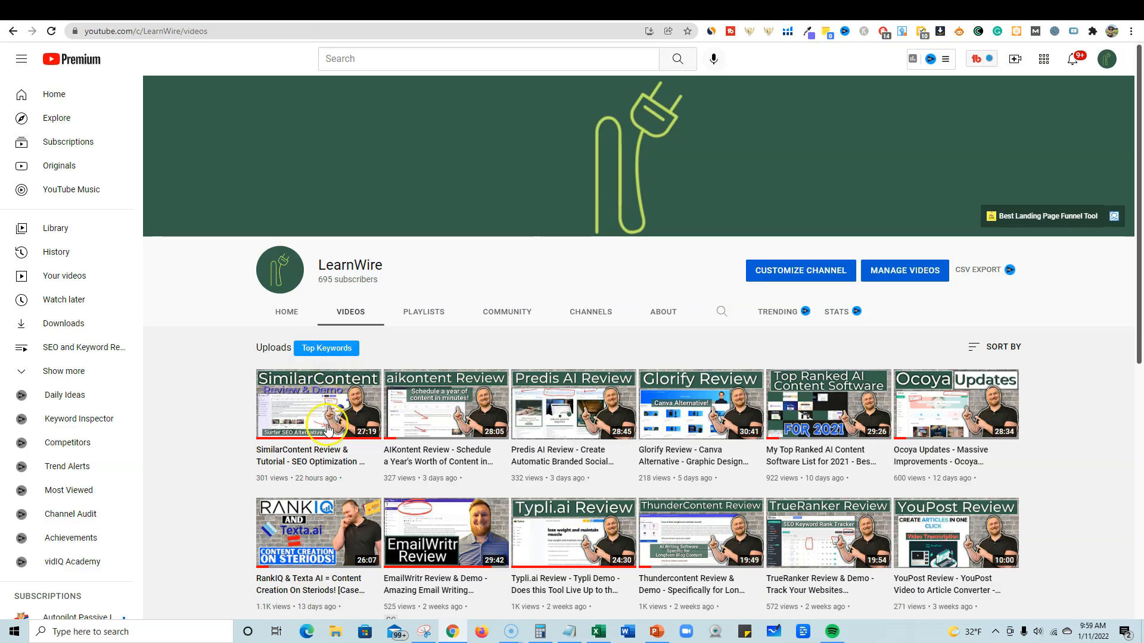
{"action": "right_click", "coordinate": [322, 463]}
{"action": "left_click", "coordinate": [391, 552]}
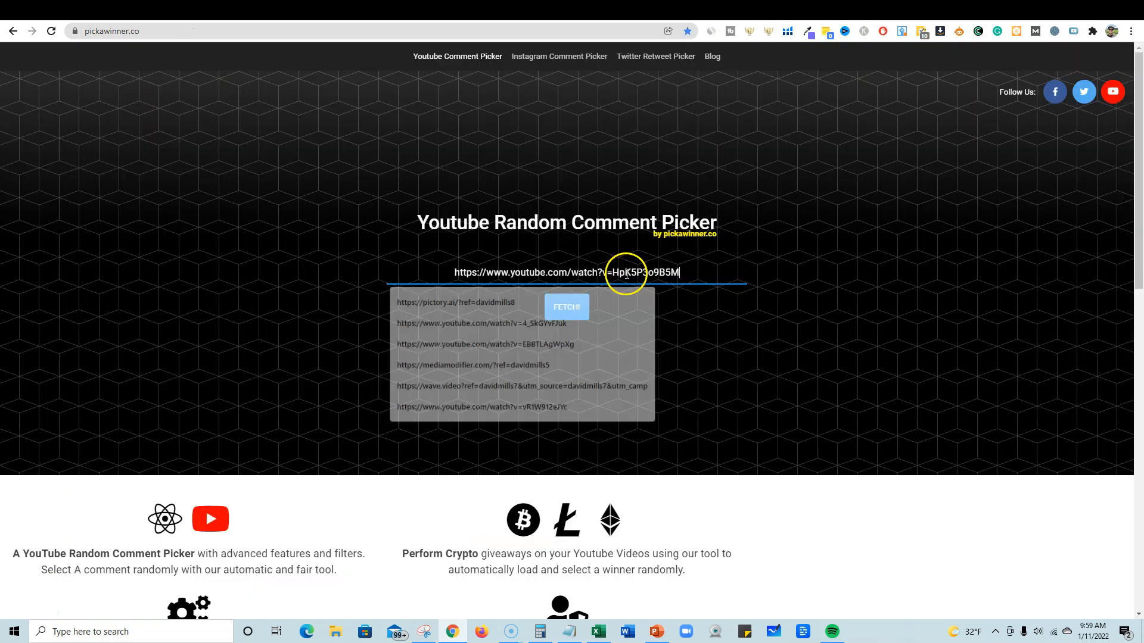
{"action": "left_click", "coordinate": [566, 307]}
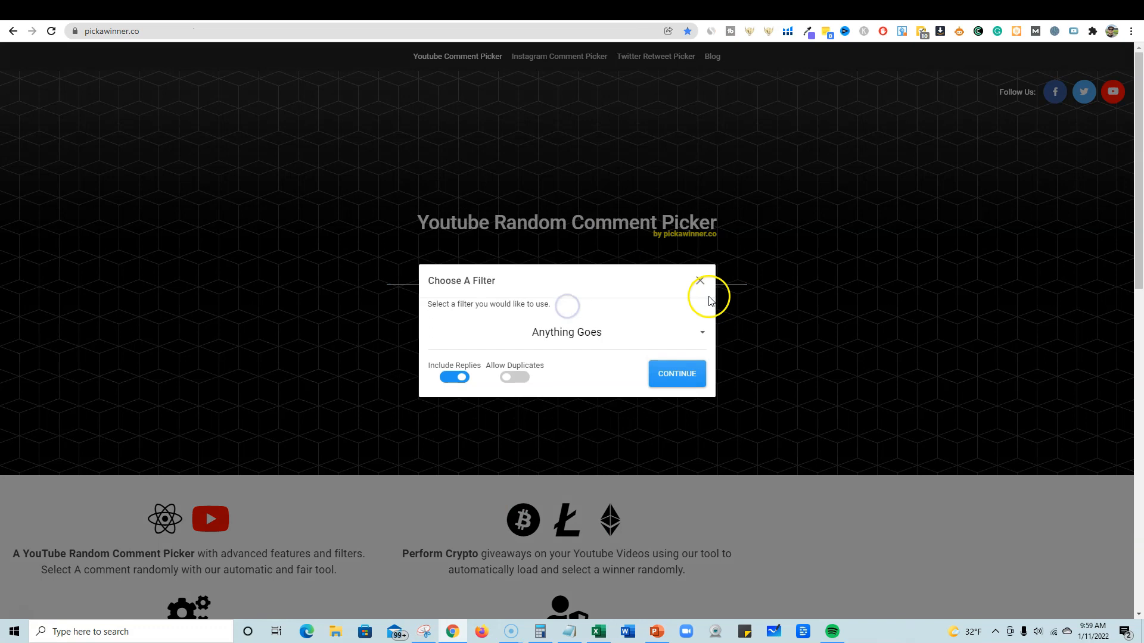
{"action": "left_click", "coordinate": [467, 376]}
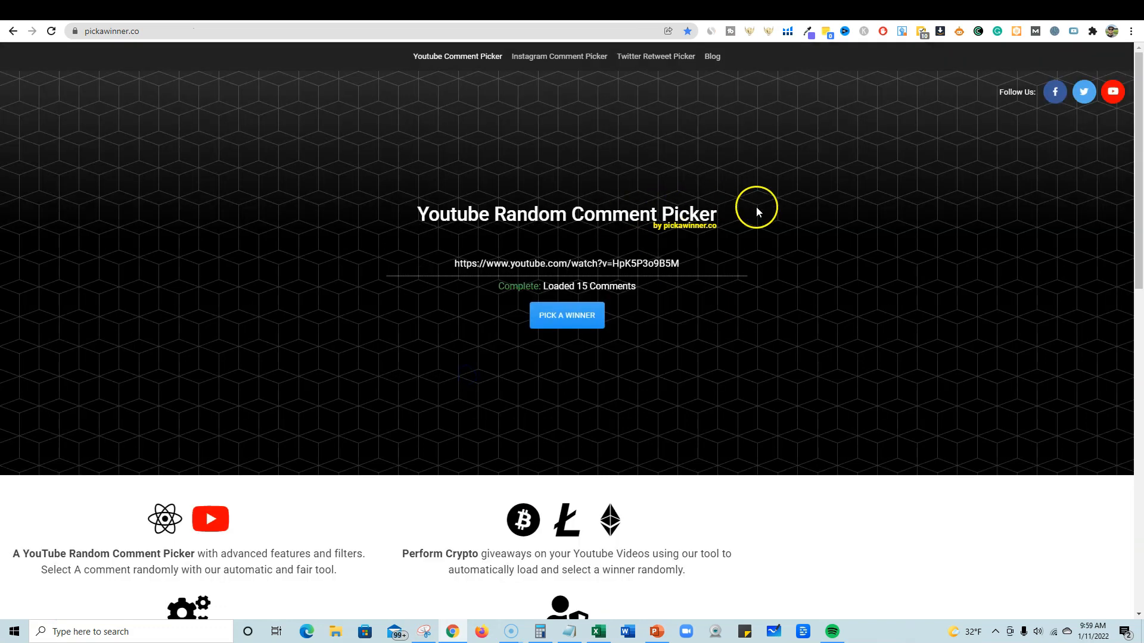
Step: Draw random winners from the loaded comments, dismissing the first two, and highlight the third winner's comment opening and name
{"action": "left_click", "coordinate": [585, 318]}
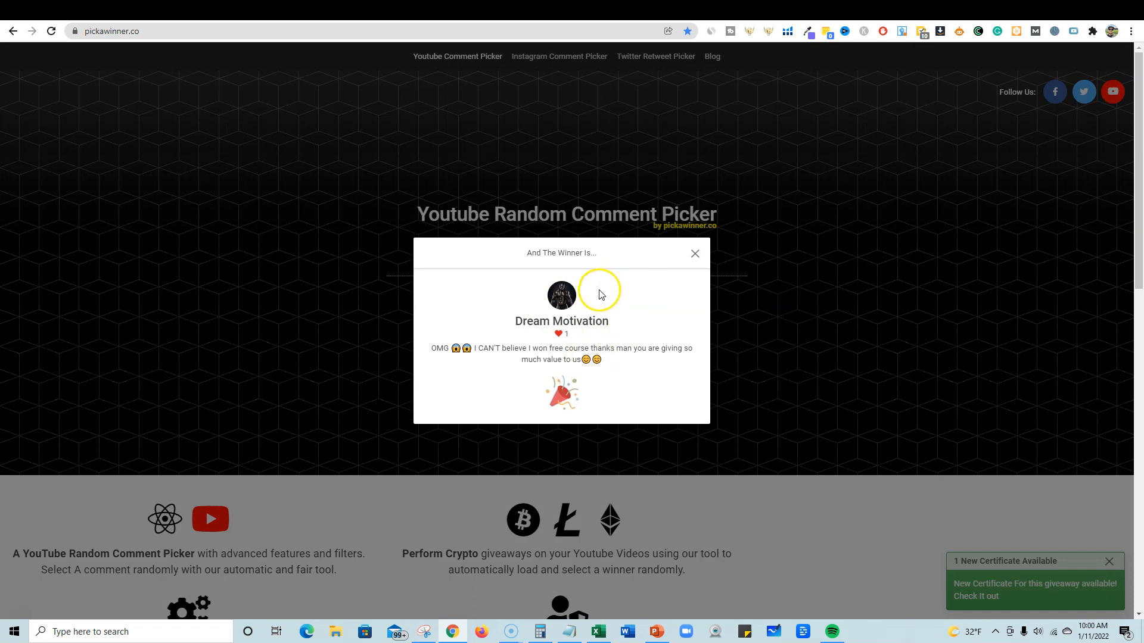
{"action": "left_click", "coordinate": [698, 257]}
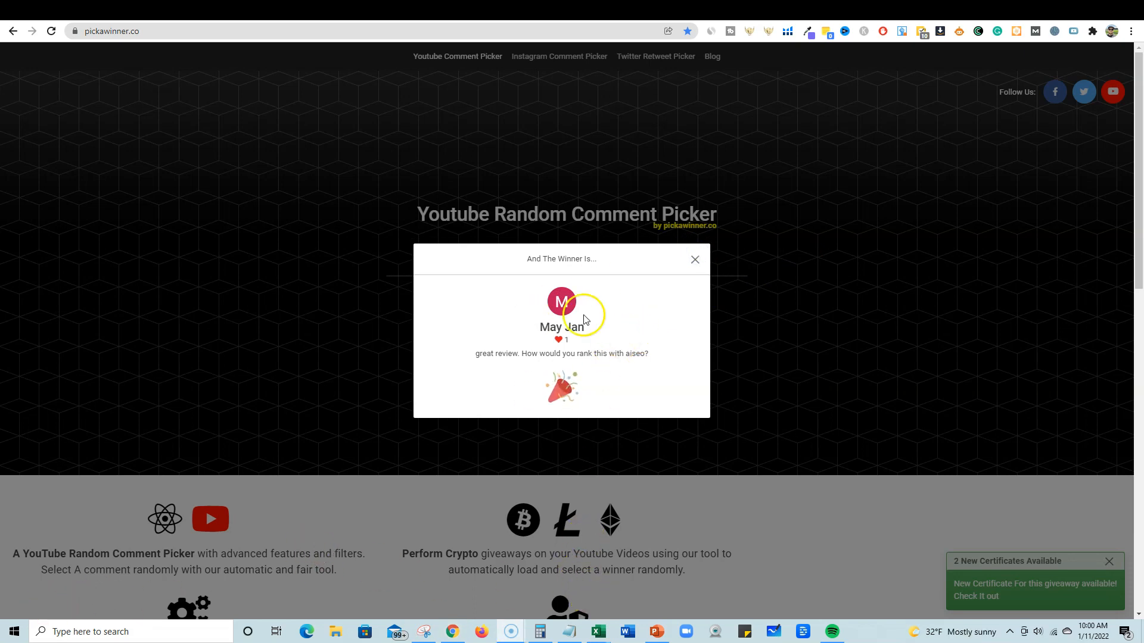
{"action": "left_click", "coordinate": [694, 260]}
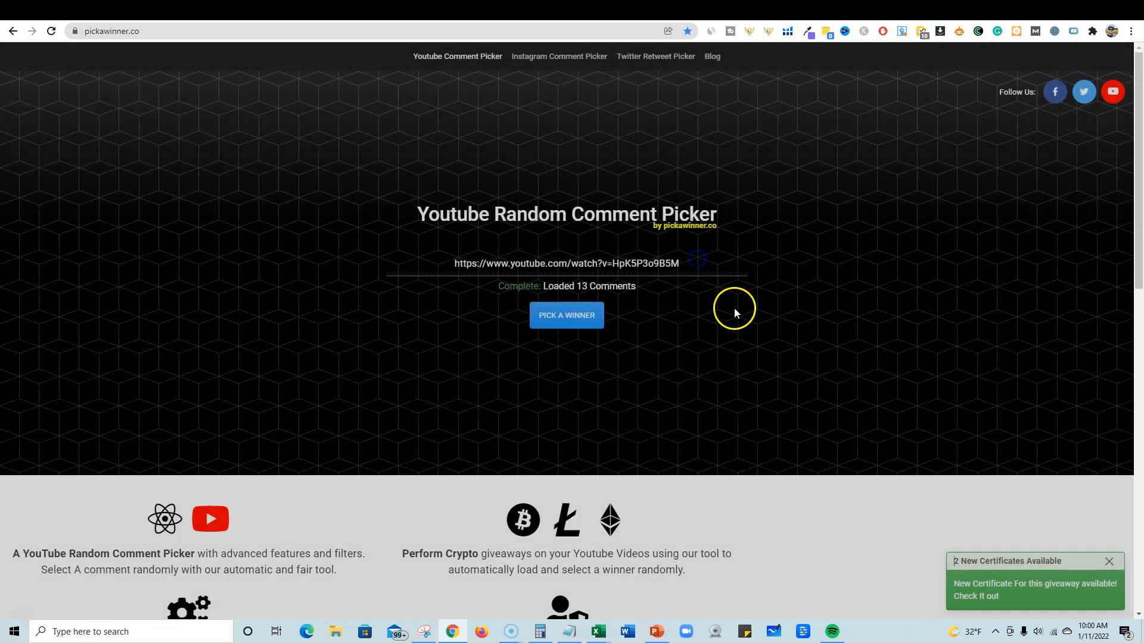
{"action": "left_click", "coordinate": [587, 321]}
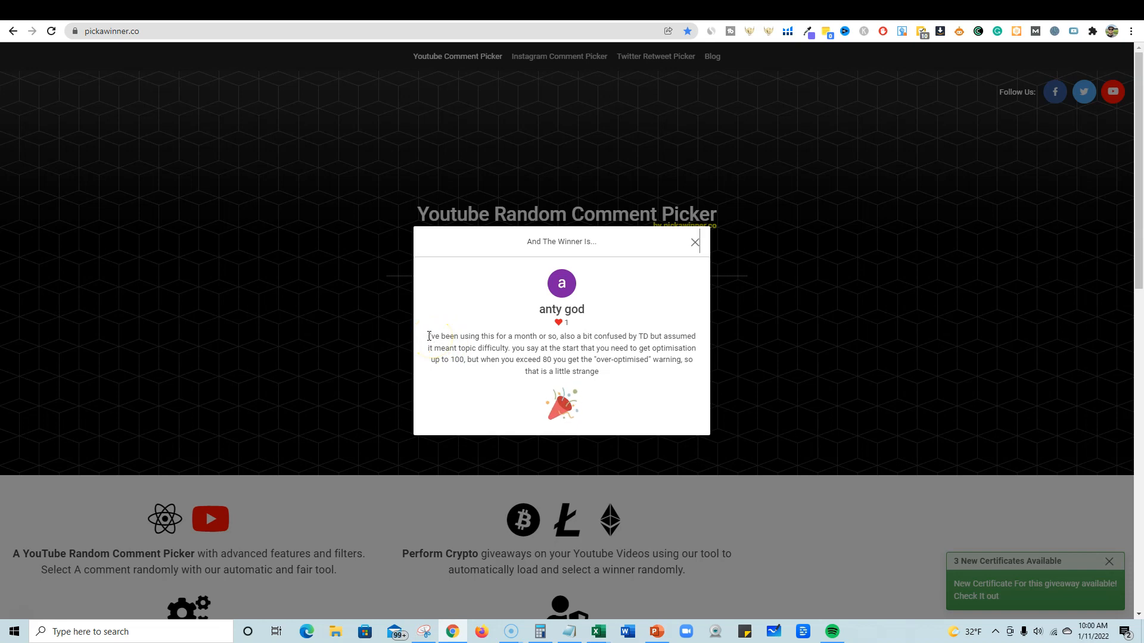
{"action": "left_click_drag", "start_coordinate": [429, 337], "coordinate": [495, 338]}
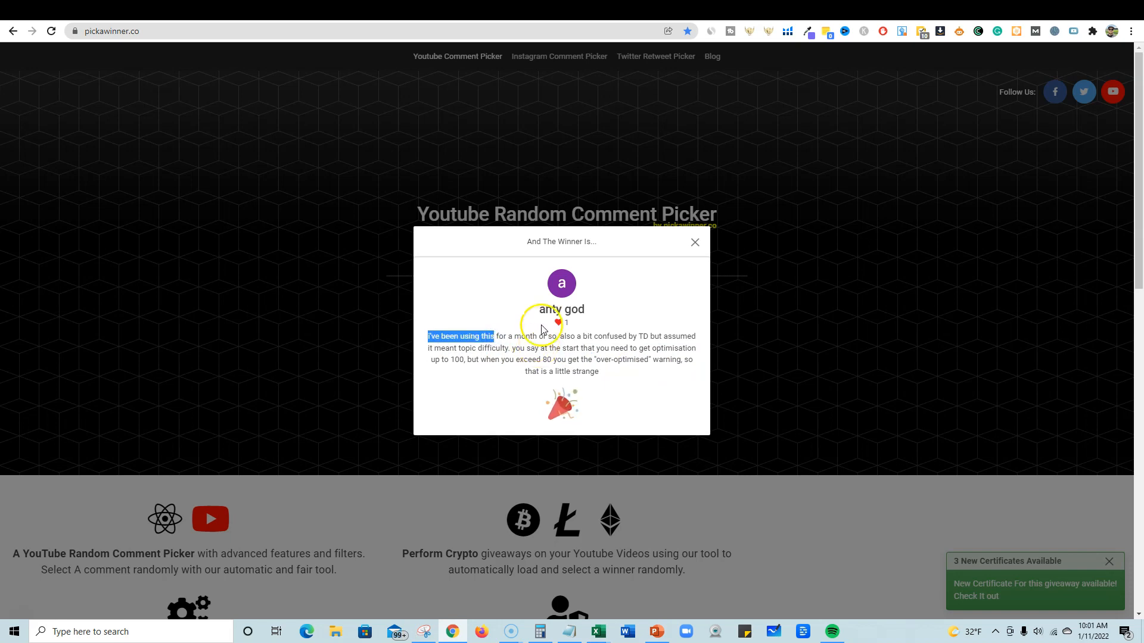
{"action": "left_click_drag", "start_coordinate": [539, 310], "coordinate": [573, 310]}
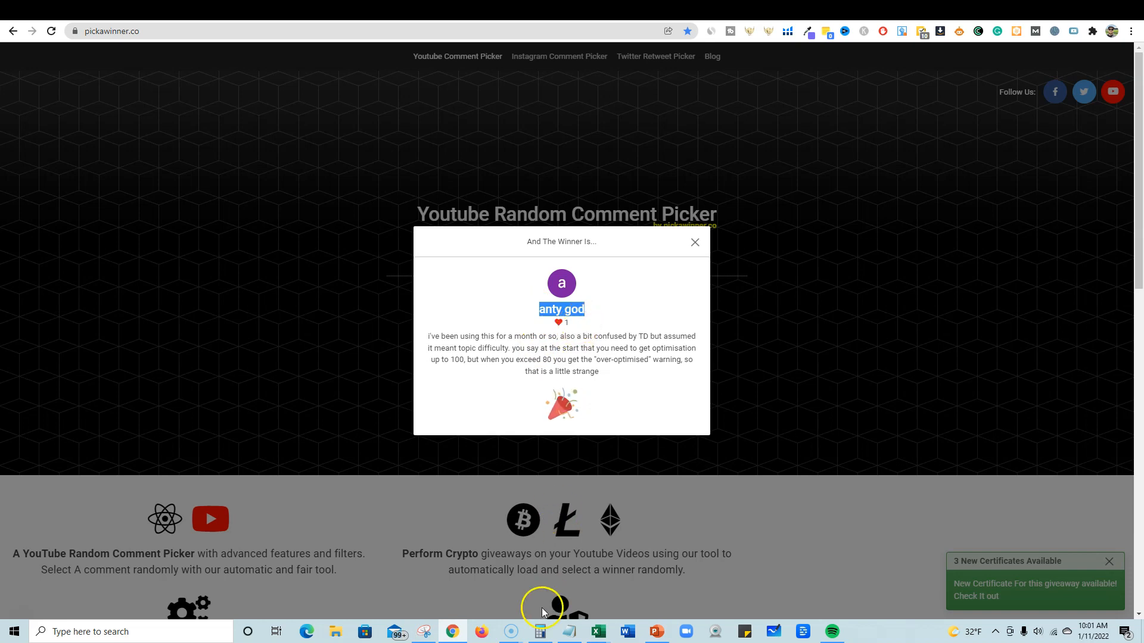
Step: Switch to the giveaway rules in Notepad and highlight the contact e-mail and the Like, Subscribe and Leave a Comment rules
{"action": "left_click", "coordinate": [569, 631]}
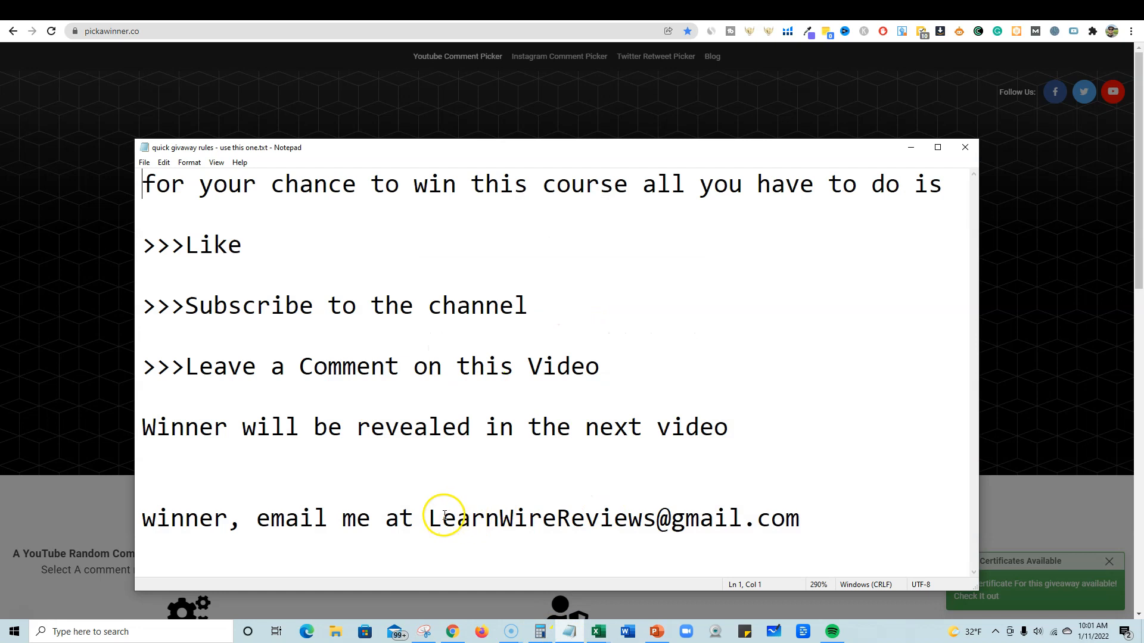
{"action": "left_click_drag", "start_coordinate": [428, 518], "coordinate": [804, 538]}
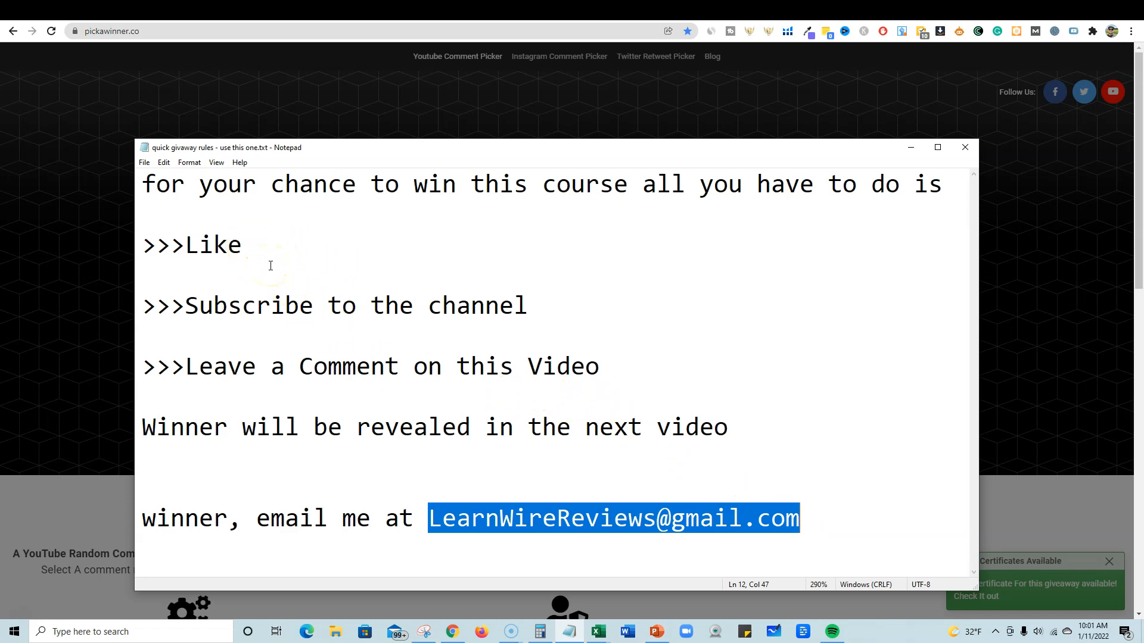
{"action": "left_click_drag", "start_coordinate": [249, 245], "coordinate": [173, 245]}
{"action": "left_click_drag", "start_coordinate": [300, 303], "coordinate": [209, 299]}
{"action": "left_click_drag", "start_coordinate": [442, 370], "coordinate": [268, 370]}
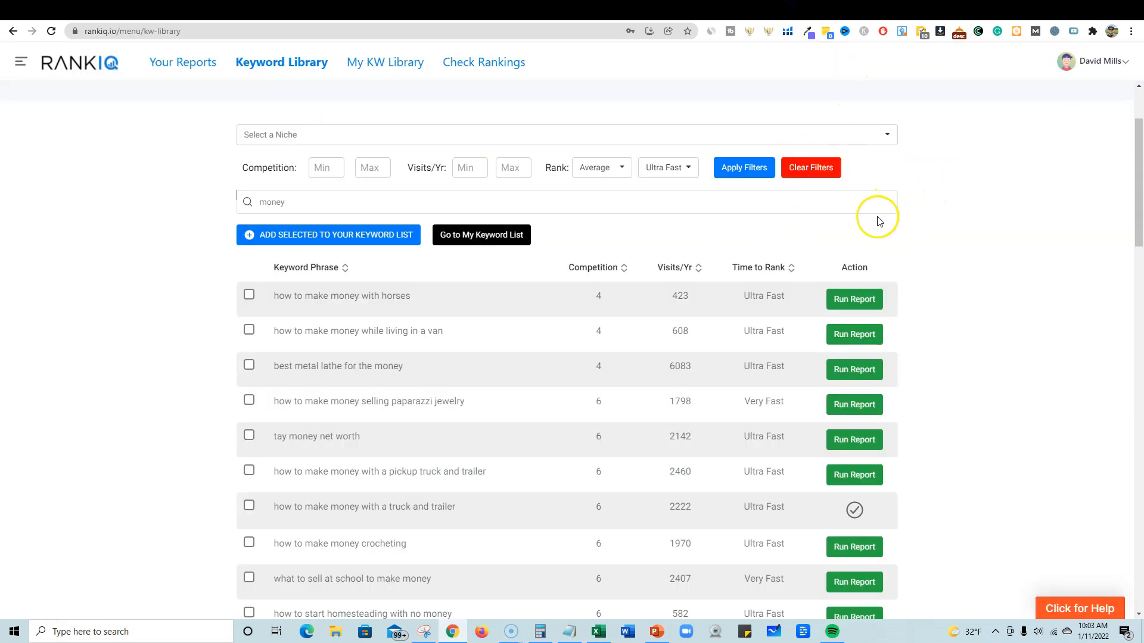
Step: Examine the keyword phrases containing "money" in RankIQ's Keyword Research Library, including their competition, yearly visits and time to rank
{"action": "scroll", "coordinate": [877, 220], "scroll_direction": "up", "scroll_amount": 2}
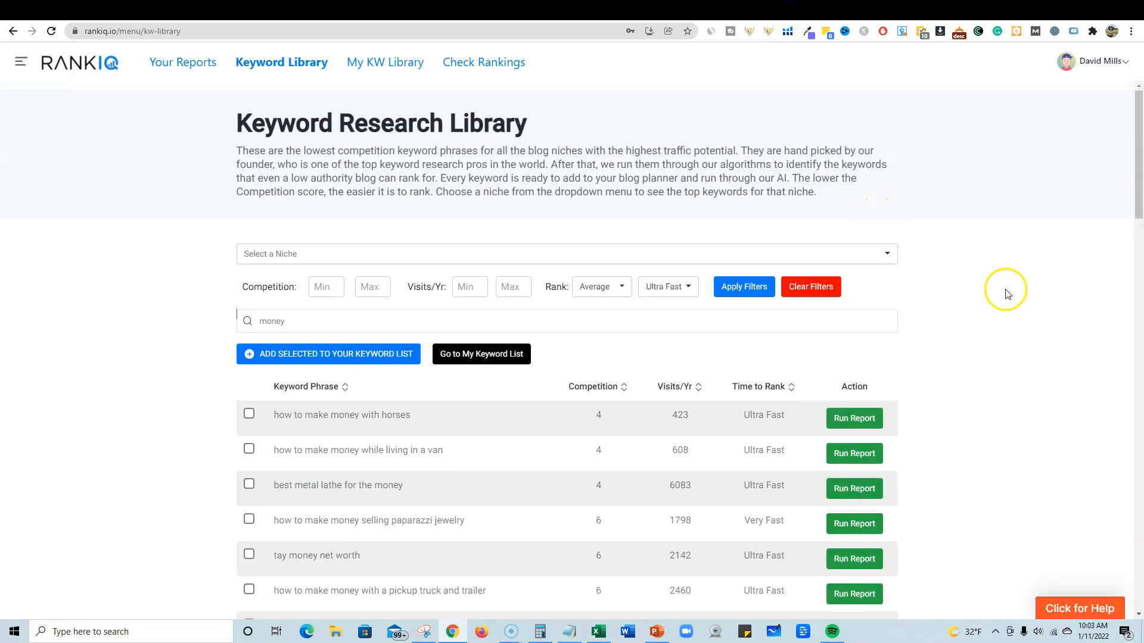
{"action": "scroll", "coordinate": [1036, 332], "scroll_direction": "down", "scroll_amount": 15}
{"action": "scroll", "coordinate": [1040, 332], "scroll_direction": "up", "scroll_amount": 15}
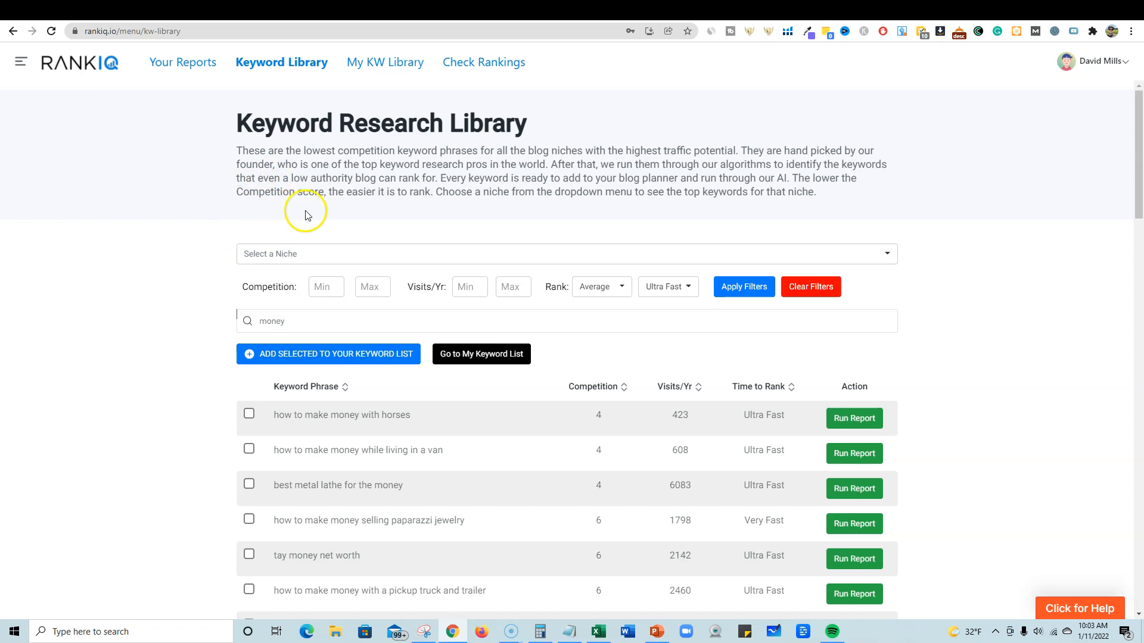
{"action": "scroll", "coordinate": [334, 230], "scroll_direction": "down", "scroll_amount": 2}
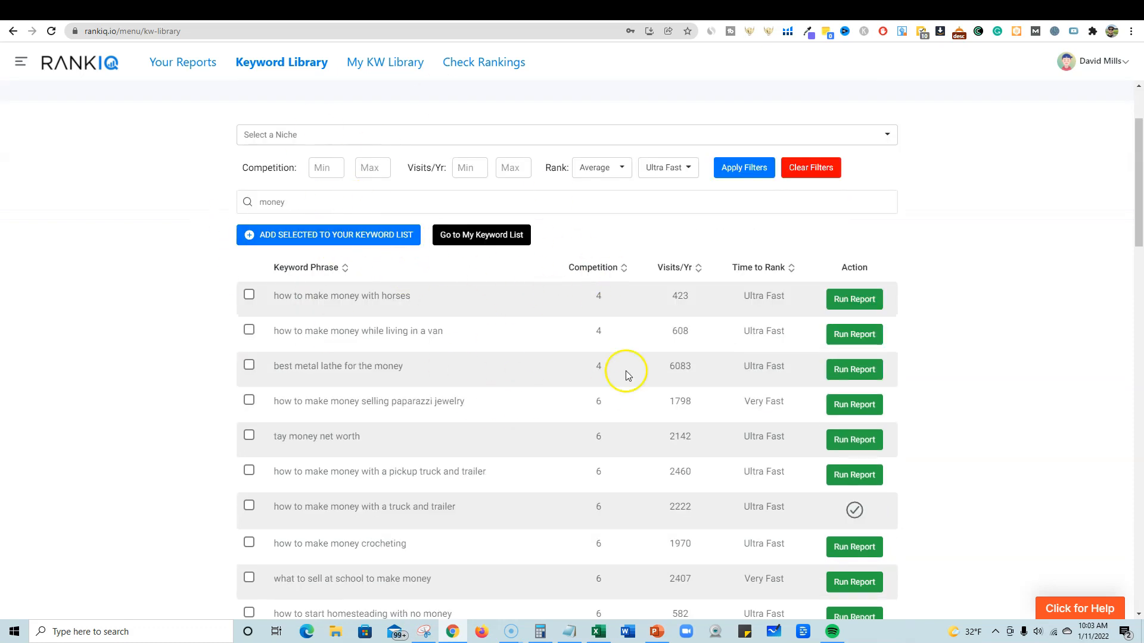
{"action": "scroll", "coordinate": [346, 429], "scroll_direction": "down", "scroll_amount": 7}
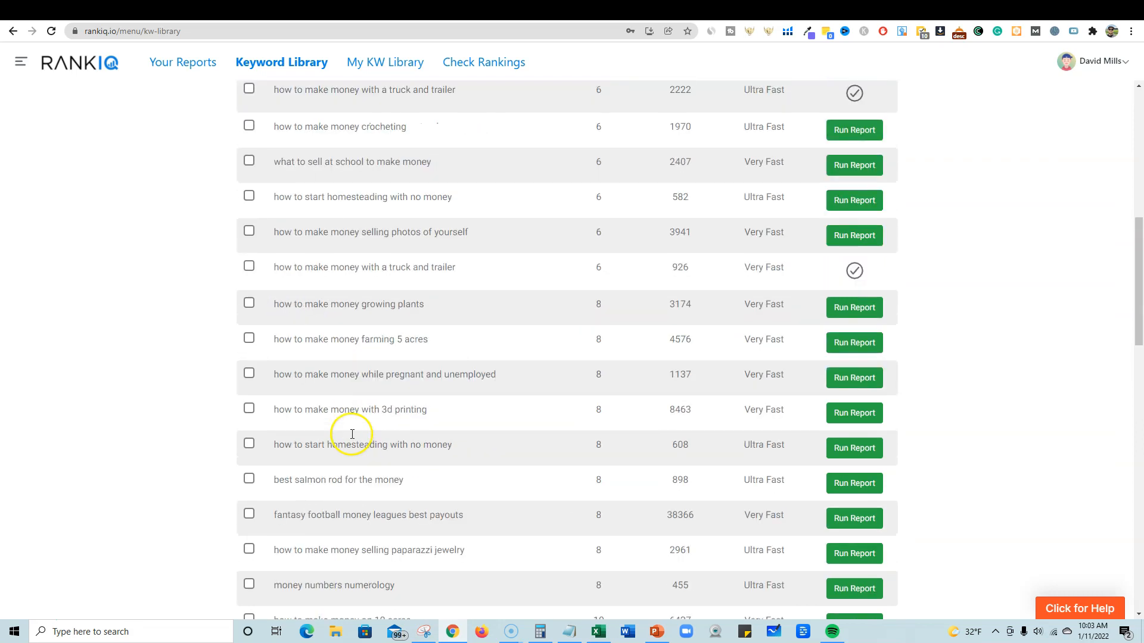
{"action": "scroll", "coordinate": [350, 435], "scroll_direction": "up", "scroll_amount": 9}
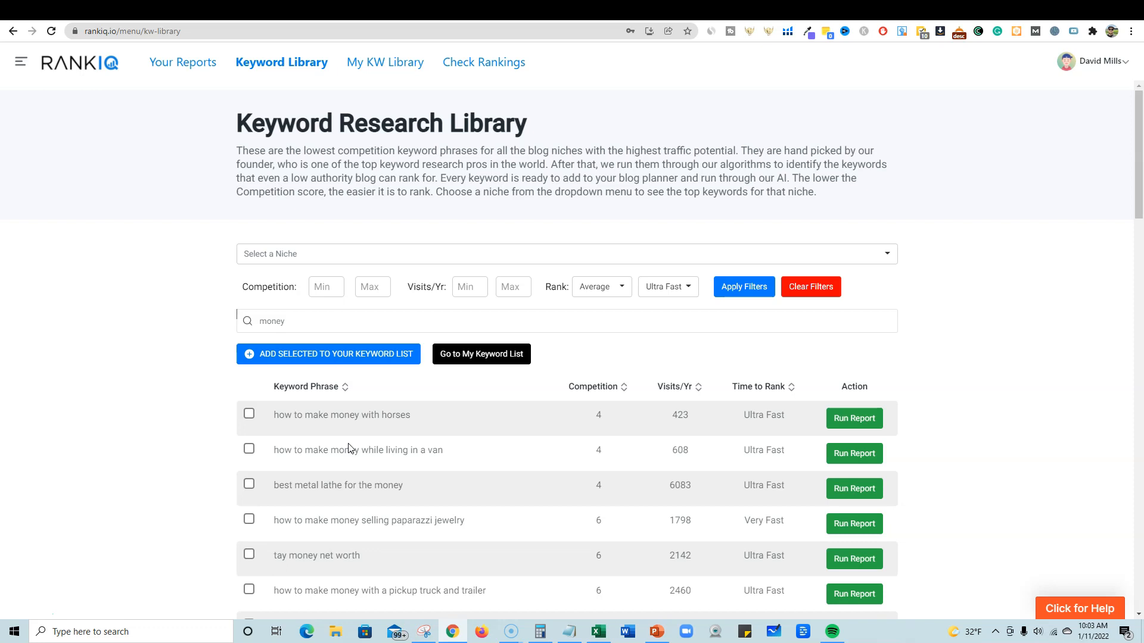
{"action": "scroll", "coordinate": [348, 447], "scroll_direction": "down", "scroll_amount": 3}
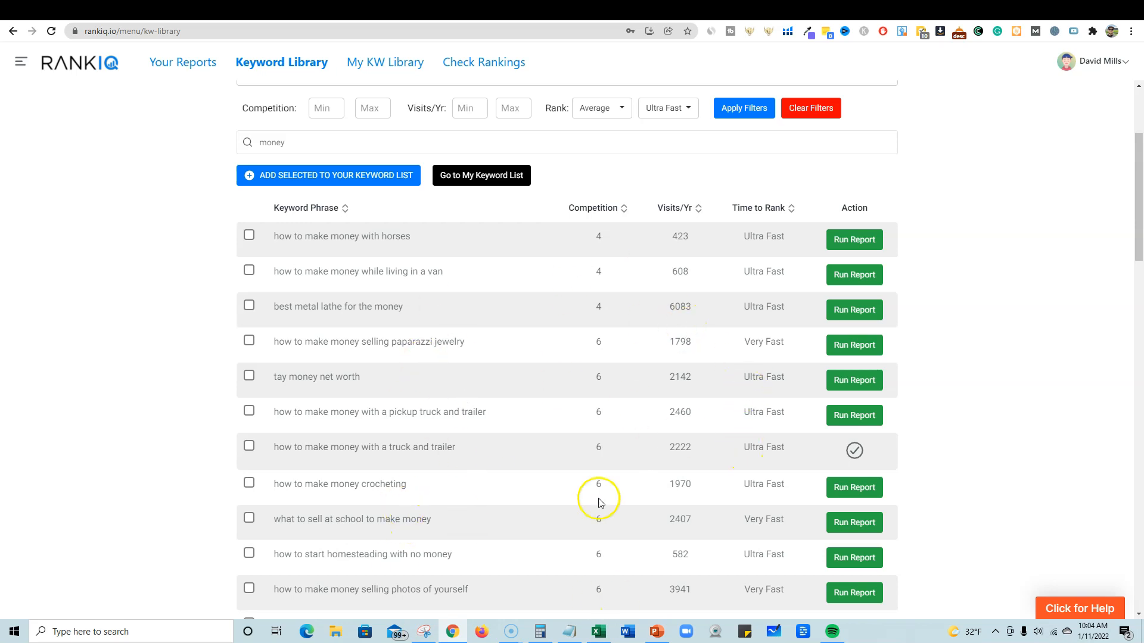
{"action": "scroll", "coordinate": [410, 373], "scroll_direction": "down", "scroll_amount": 5}
{"action": "scroll", "coordinate": [412, 374], "scroll_direction": "up", "scroll_amount": 8}
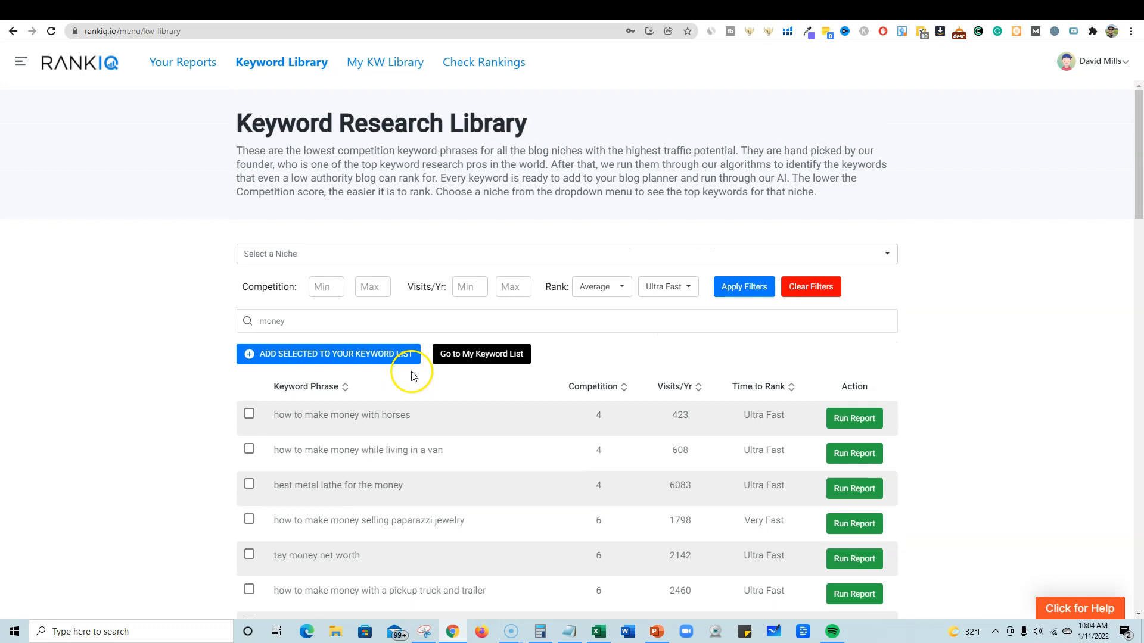
{"action": "scroll", "coordinate": [412, 374], "scroll_direction": "down", "scroll_amount": 4}
{"action": "scroll", "coordinate": [425, 370], "scroll_direction": "up", "scroll_amount": 4}
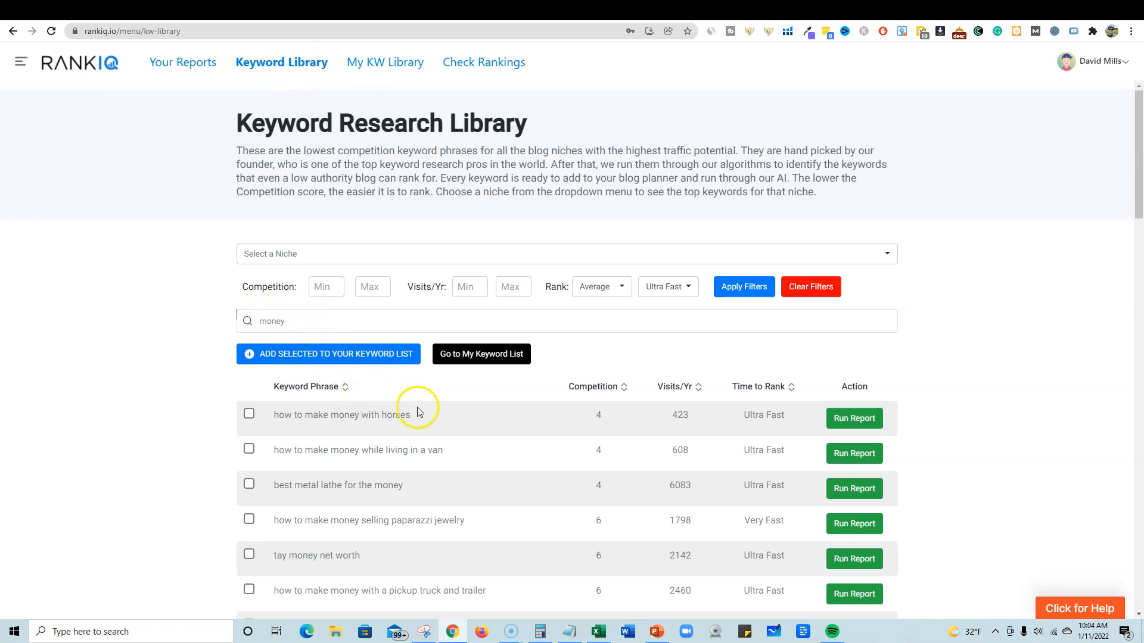
Step: Add "how to make money while living in a van" to the keyword list and run its report
{"action": "scroll", "coordinate": [417, 399], "scroll_direction": "down", "scroll_amount": 3}
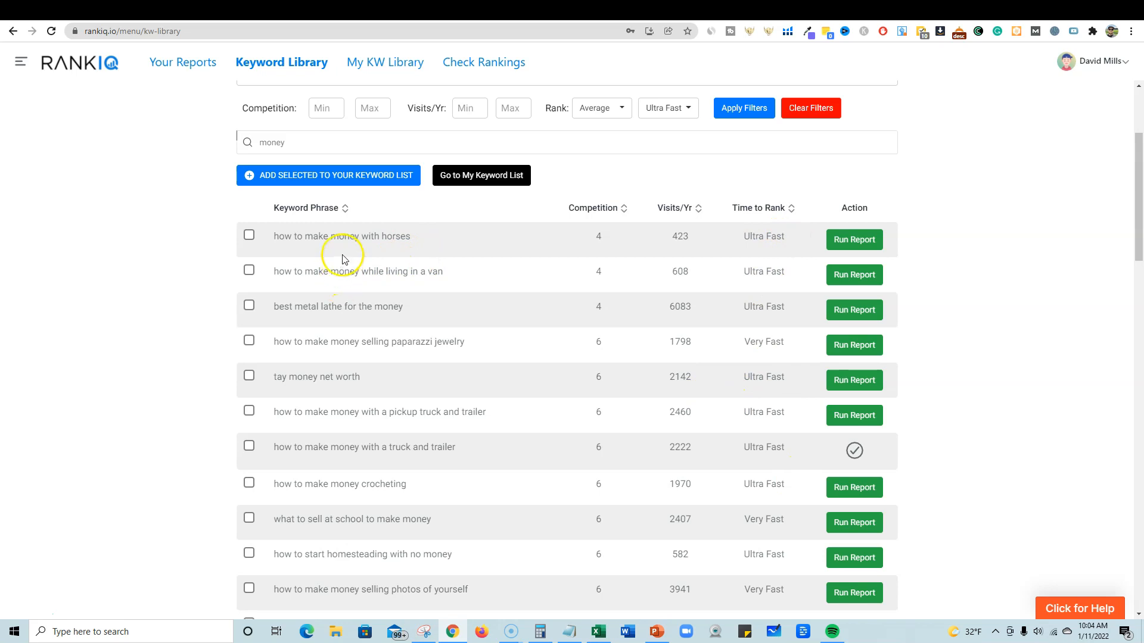
{"action": "left_click", "coordinate": [276, 271]}
{"action": "left_click_drag", "start_coordinate": [276, 271], "coordinate": [445, 274]}
{"action": "left_click", "coordinate": [249, 271]}
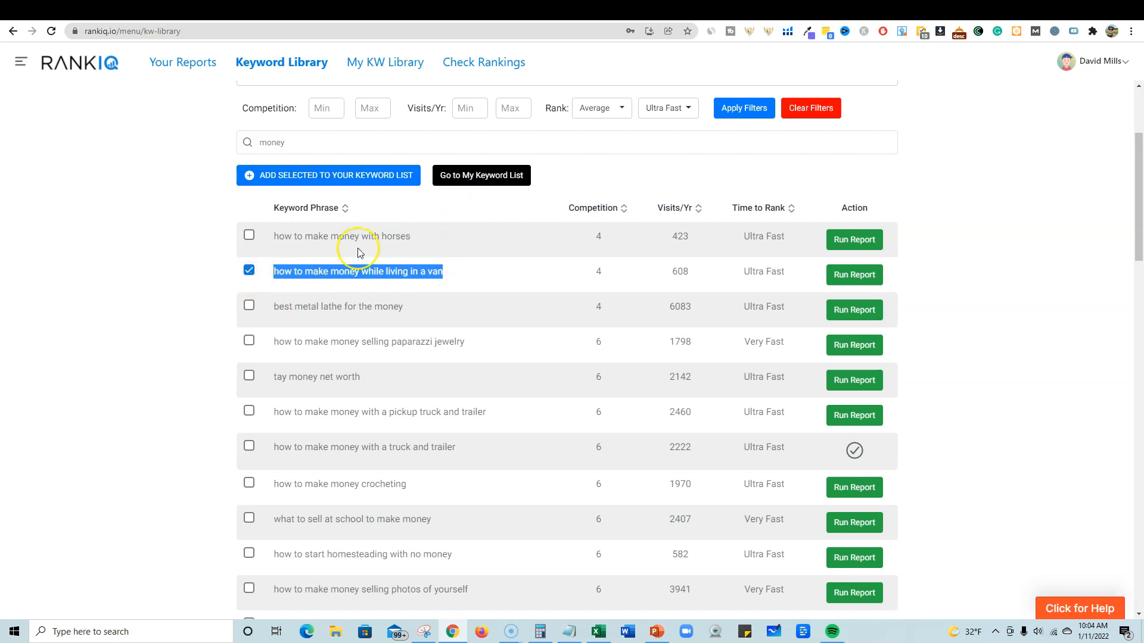
{"action": "left_click", "coordinate": [339, 180]}
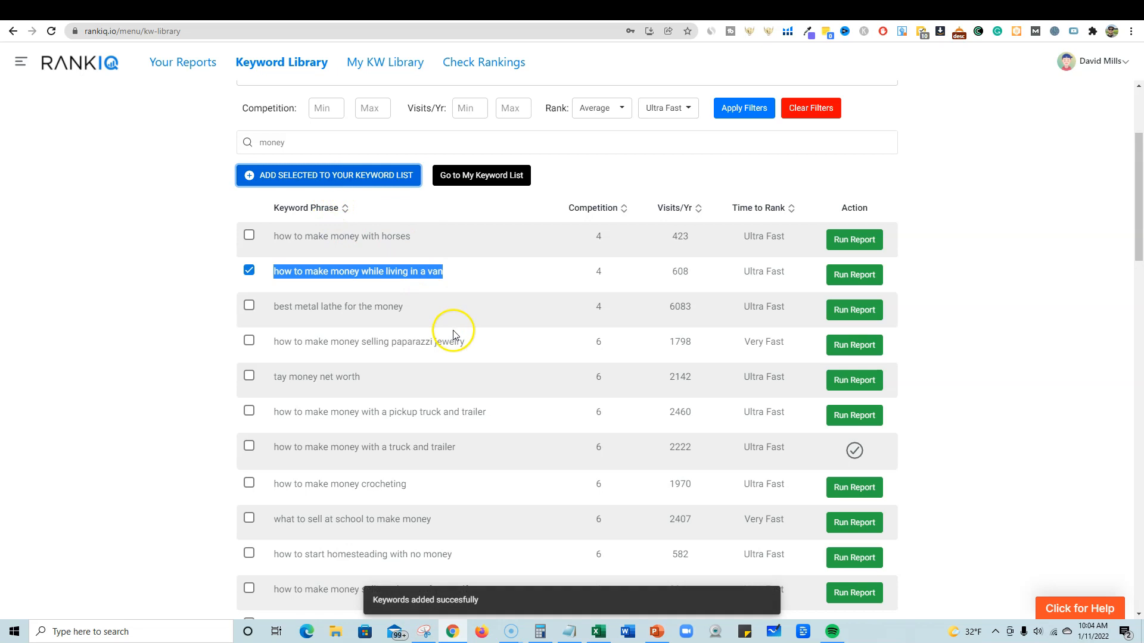
{"action": "left_click", "coordinate": [987, 278]}
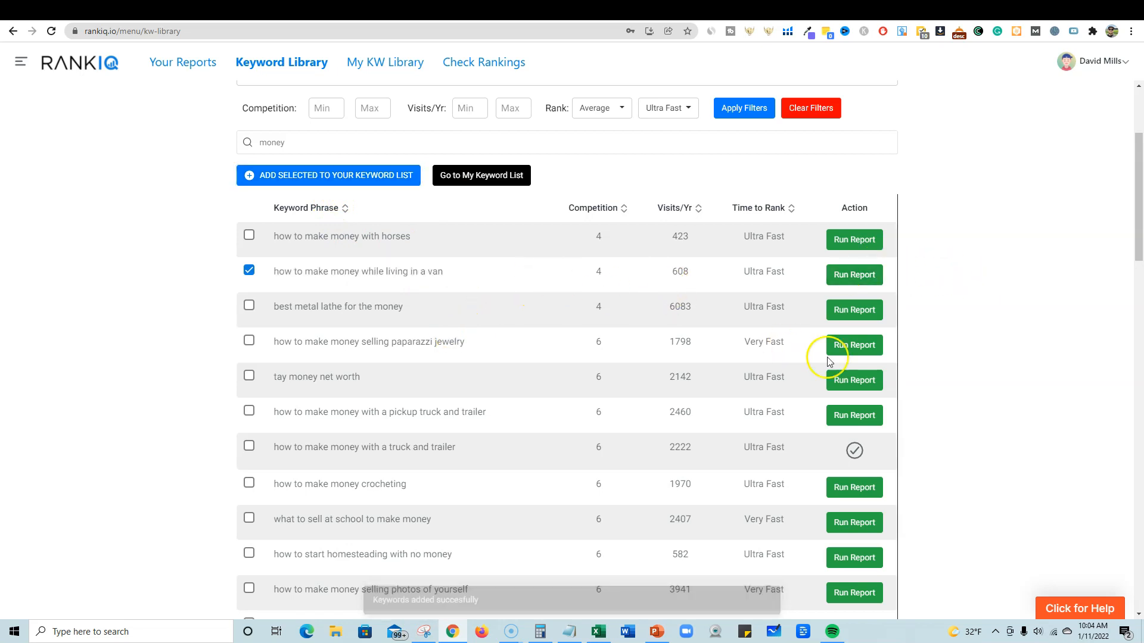
{"action": "left_click", "coordinate": [860, 276]}
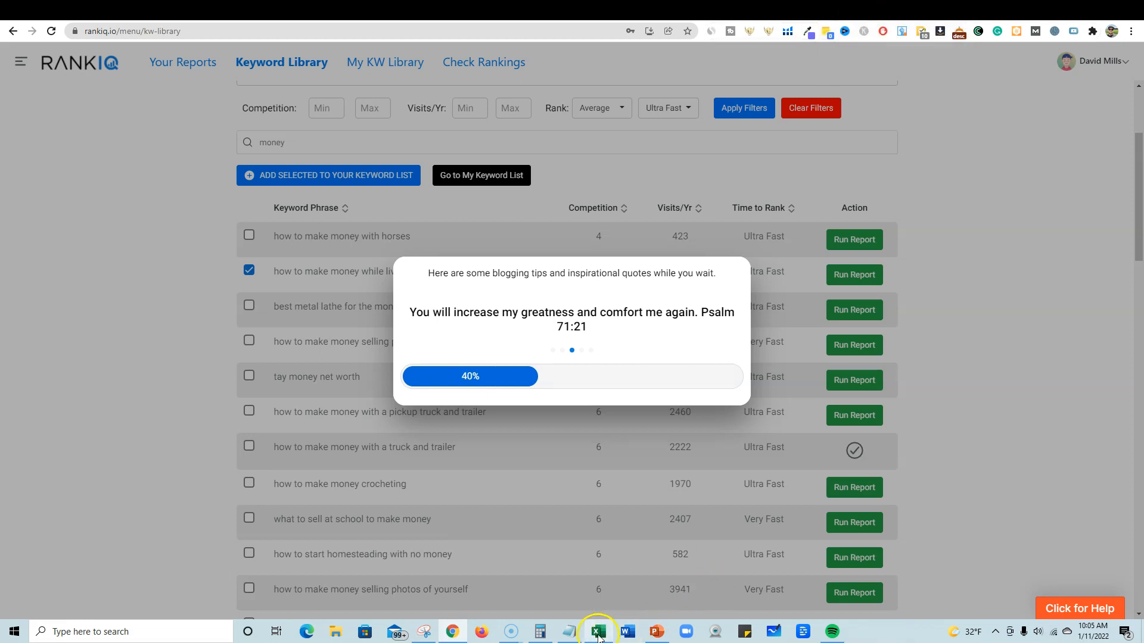
Step: Switch to the Realistic Pay sheet in Excel and highlight the tracking table from Keyword through Ubersuggest Score
{"action": "left_click", "coordinate": [602, 582]}
{"action": "left_click", "coordinate": [111, 203]}
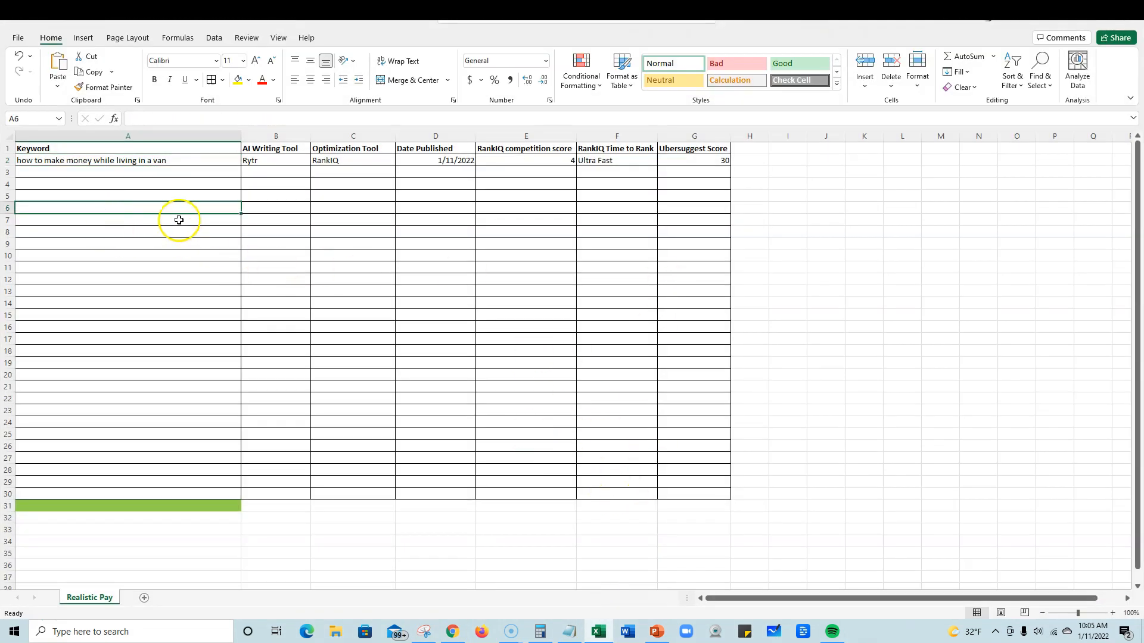
{"action": "left_click_drag", "start_coordinate": [128, 148], "coordinate": [691, 494]}
{"action": "left_click_drag", "start_coordinate": [165, 159], "coordinate": [714, 506]}
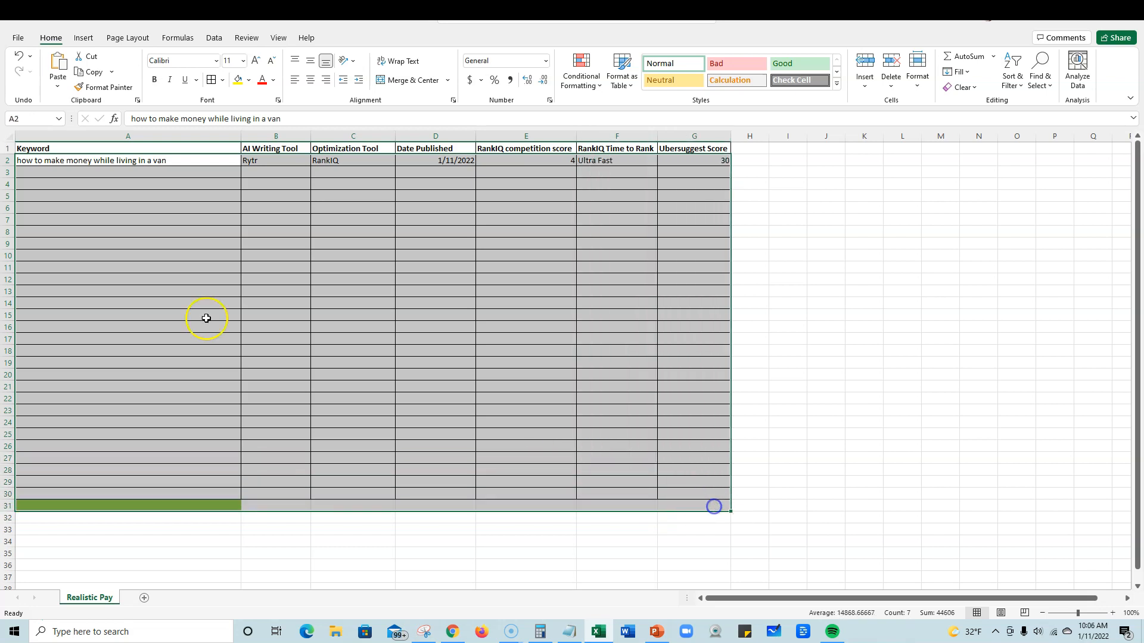
Step: Highlight the Keyword column from A2 down to the green row 31, and return to the keyword in A2
{"action": "left_click", "coordinate": [128, 185]}
{"action": "left_click", "coordinate": [132, 163]}
{"action": "left_click_drag", "start_coordinate": [132, 163], "coordinate": [113, 501]}
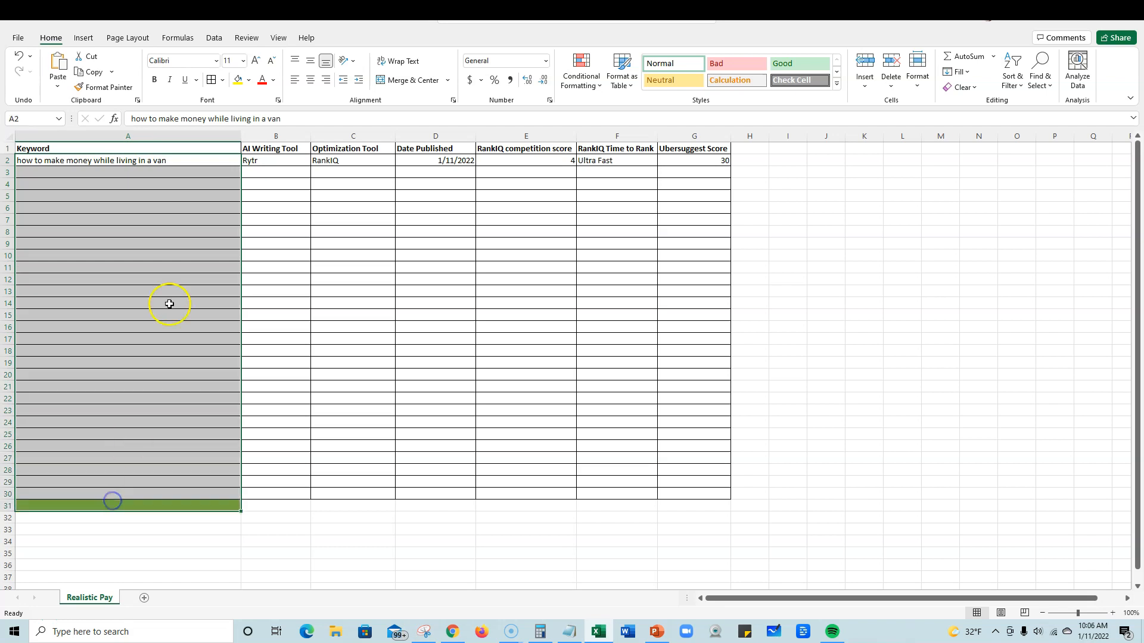
{"action": "left_click", "coordinate": [179, 174]}
{"action": "left_click", "coordinate": [176, 159]}
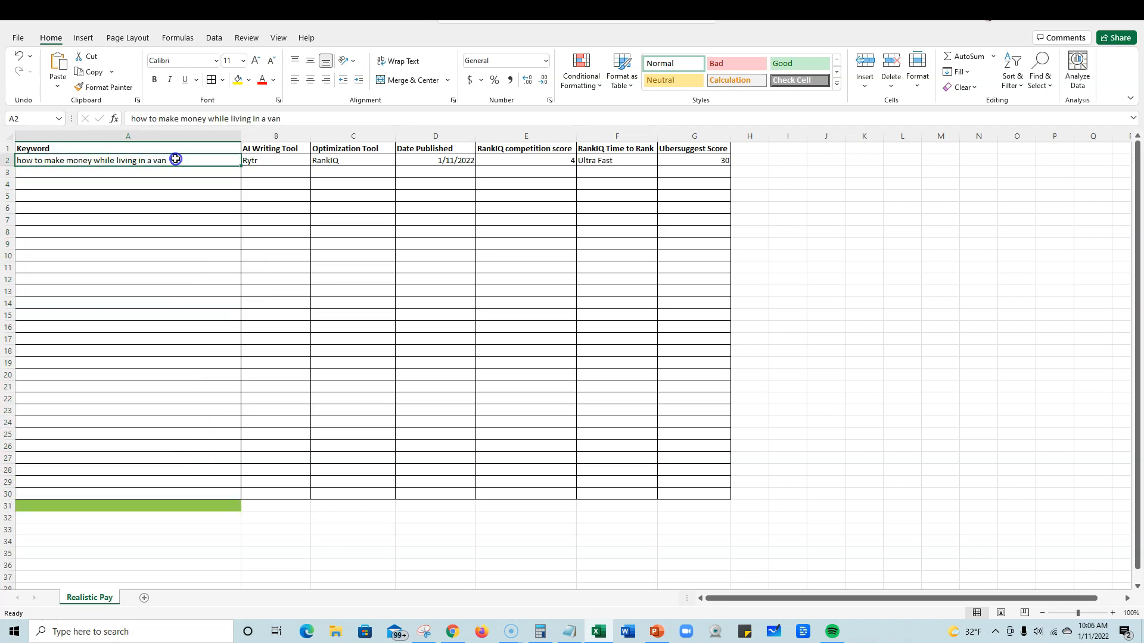
{"action": "left_click", "coordinate": [148, 212]}
{"action": "left_click", "coordinate": [138, 159]}
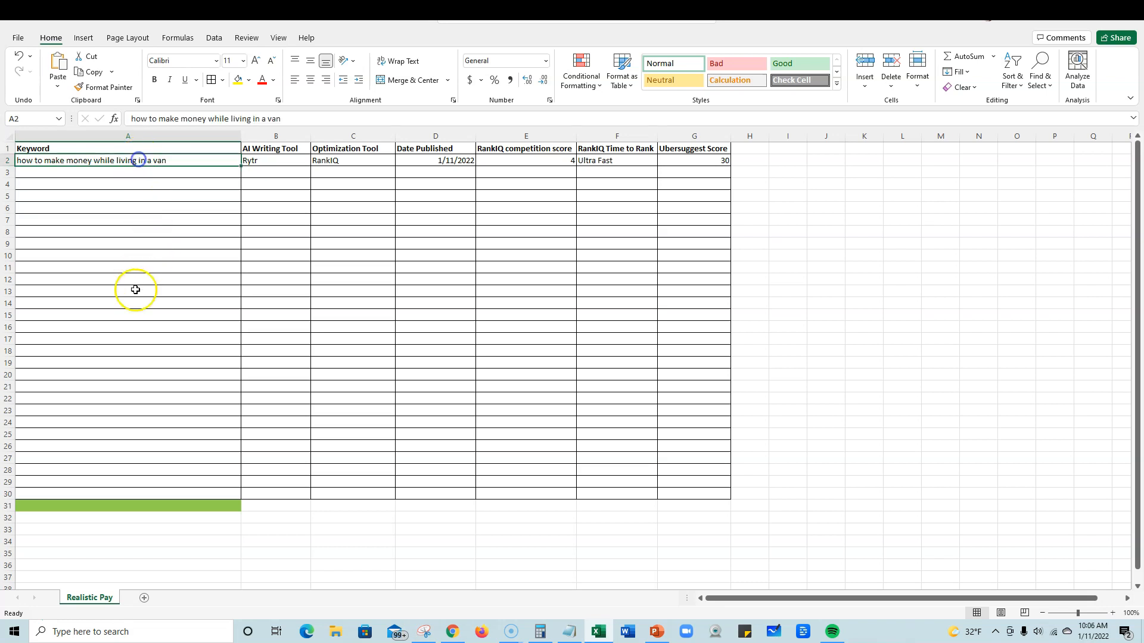
Step: Highlight the AI Writing Tool and Optimization Tool headers and select the Rytr entry in B2
{"action": "left_click", "coordinate": [261, 149]}
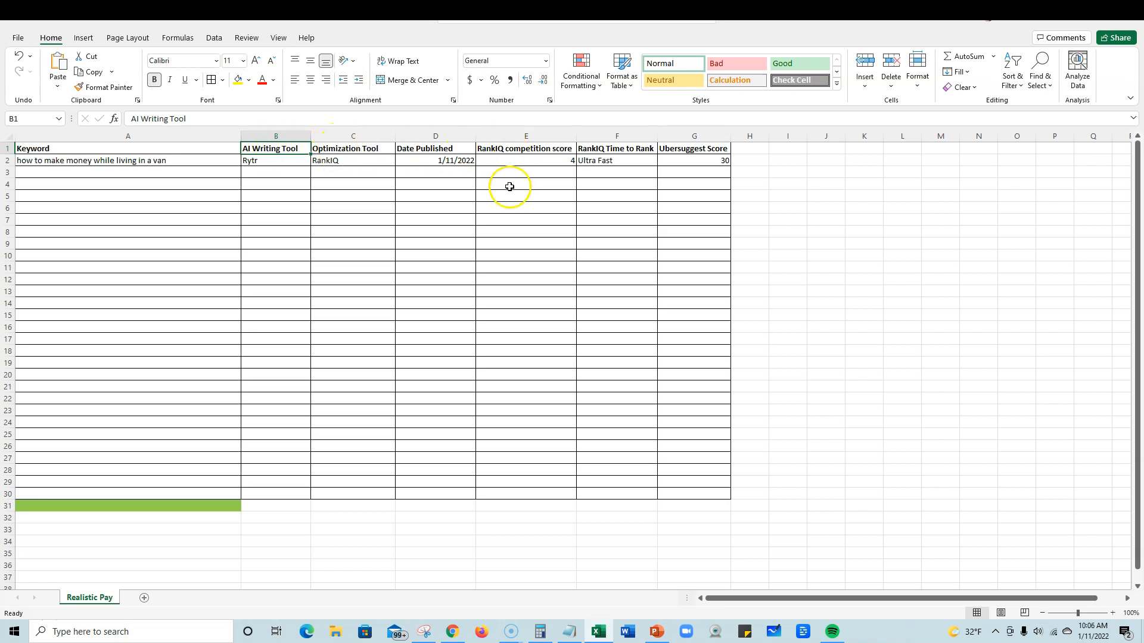
{"action": "left_click", "coordinate": [272, 147]}
{"action": "left_click", "coordinate": [263, 161]}
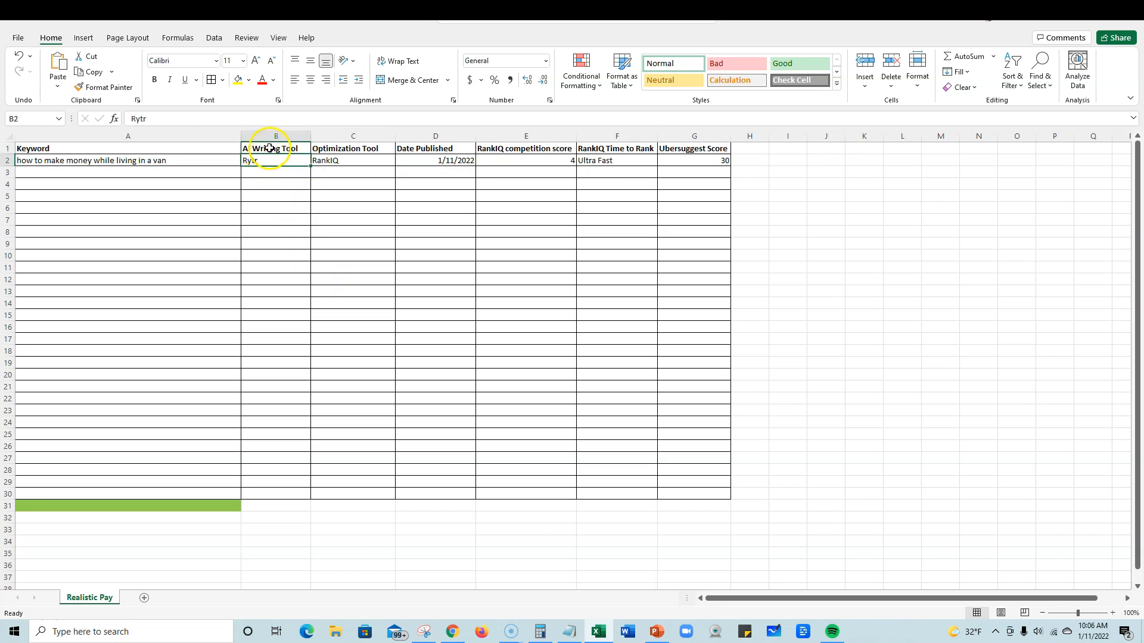
{"action": "left_click_drag", "start_coordinate": [251, 148], "coordinate": [351, 147]}
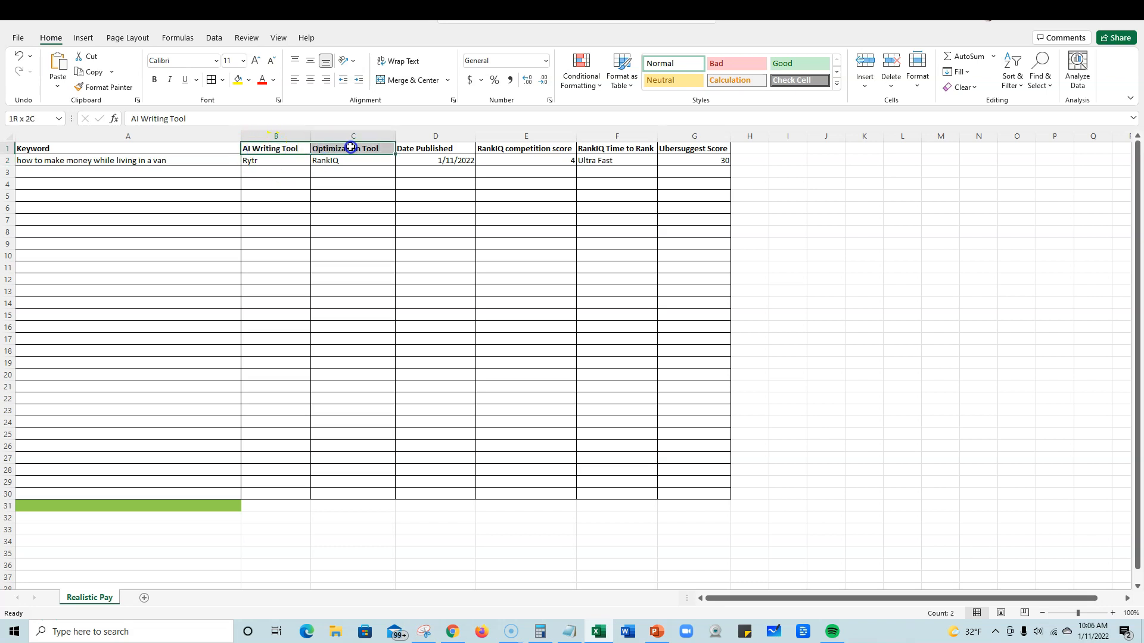
{"action": "left_click", "coordinate": [276, 153]}
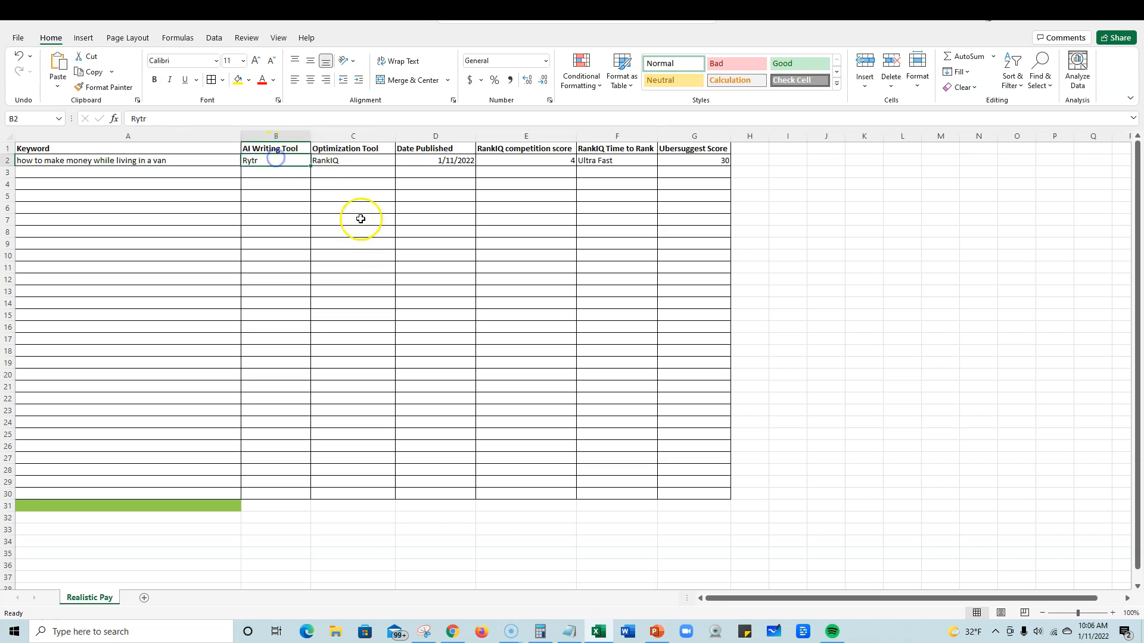
Step: Select the Optimization Tool and Date Published entries in turn, and highlight the RankIQ competition score and Time to Rank columns in rows 1 and 2
{"action": "left_click", "coordinate": [360, 149]}
{"action": "left_click", "coordinate": [358, 163]}
{"action": "left_click", "coordinate": [445, 159]}
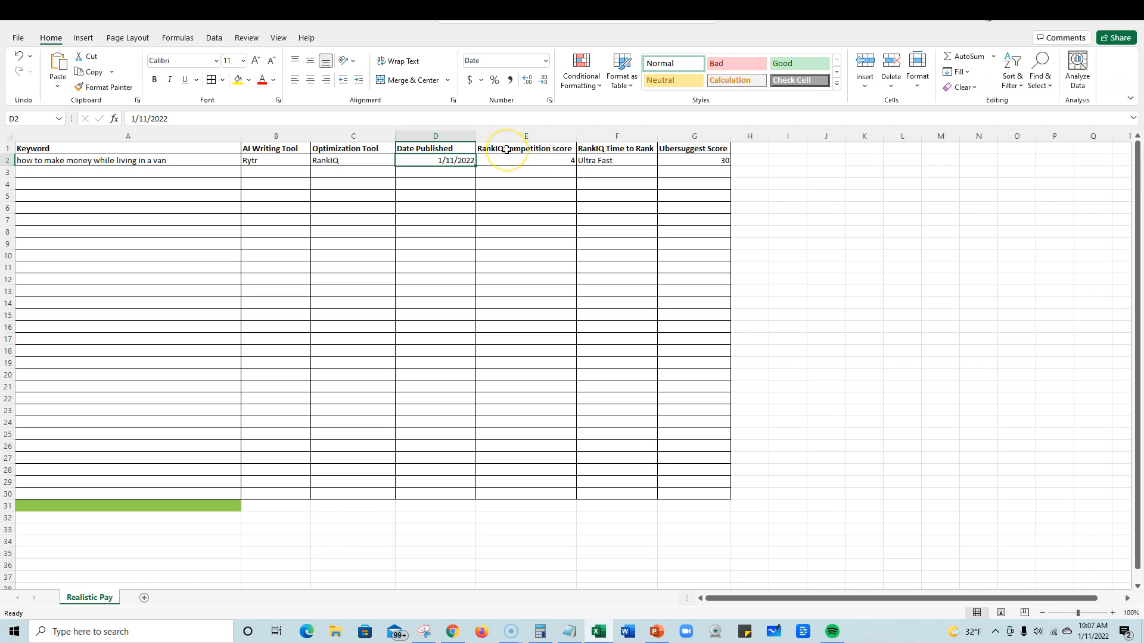
{"action": "left_click_drag", "start_coordinate": [506, 150], "coordinate": [606, 160]}
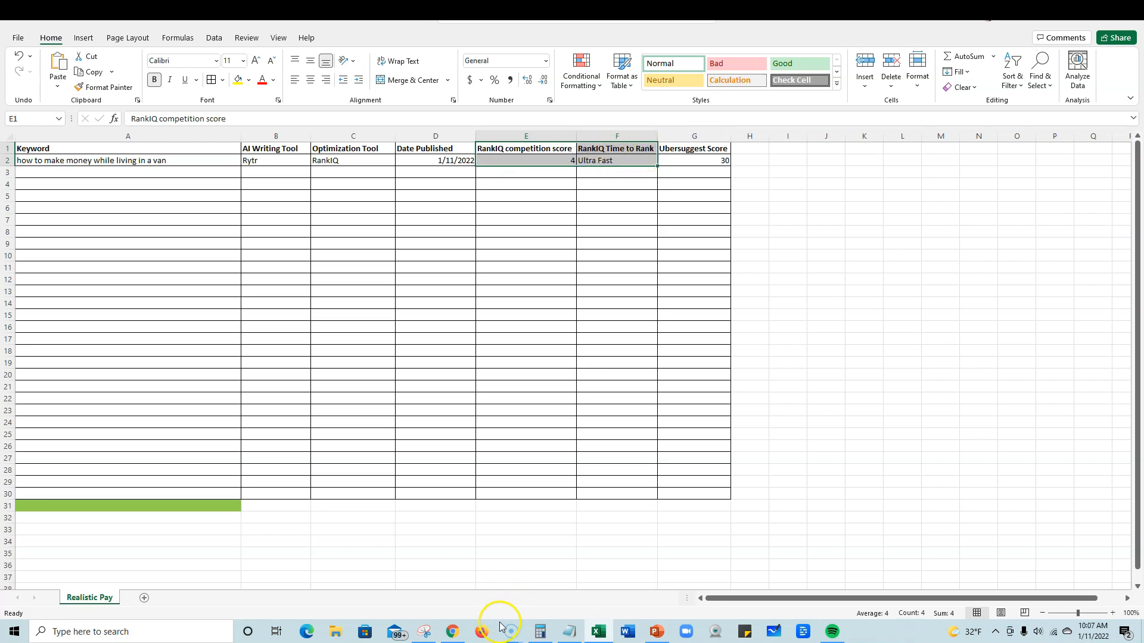
Step: Switch to RankIQ in Chrome, open My Keyword Library and highlight the "how to make money while living in a van" keyword, its competition and yearly visits
{"action": "left_click", "coordinate": [455, 630]}
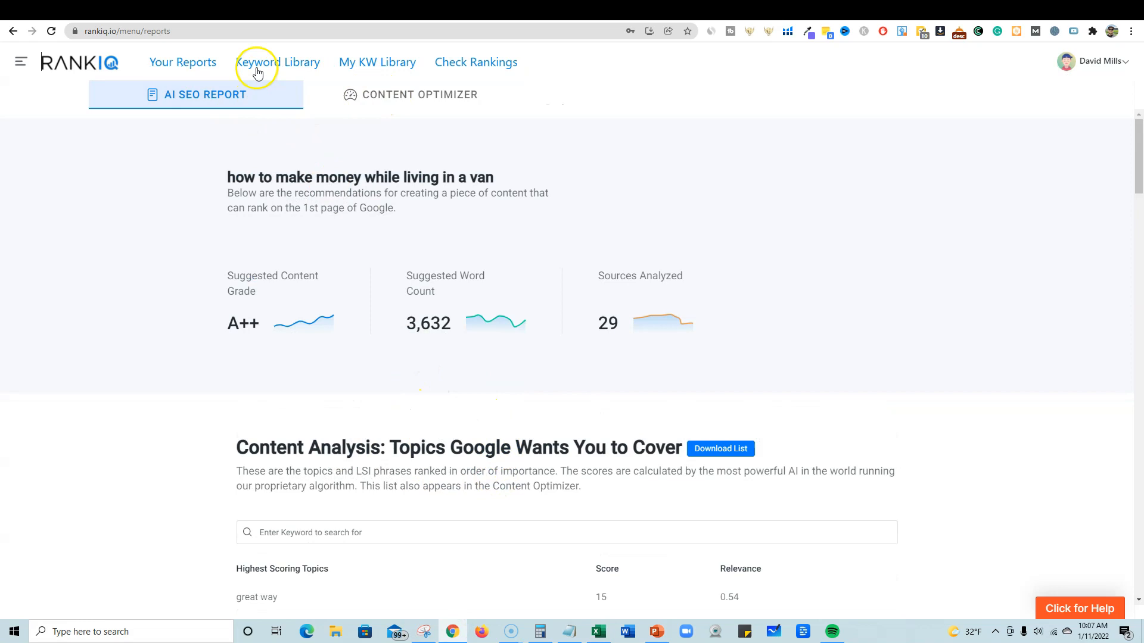
{"action": "left_click", "coordinate": [288, 62]}
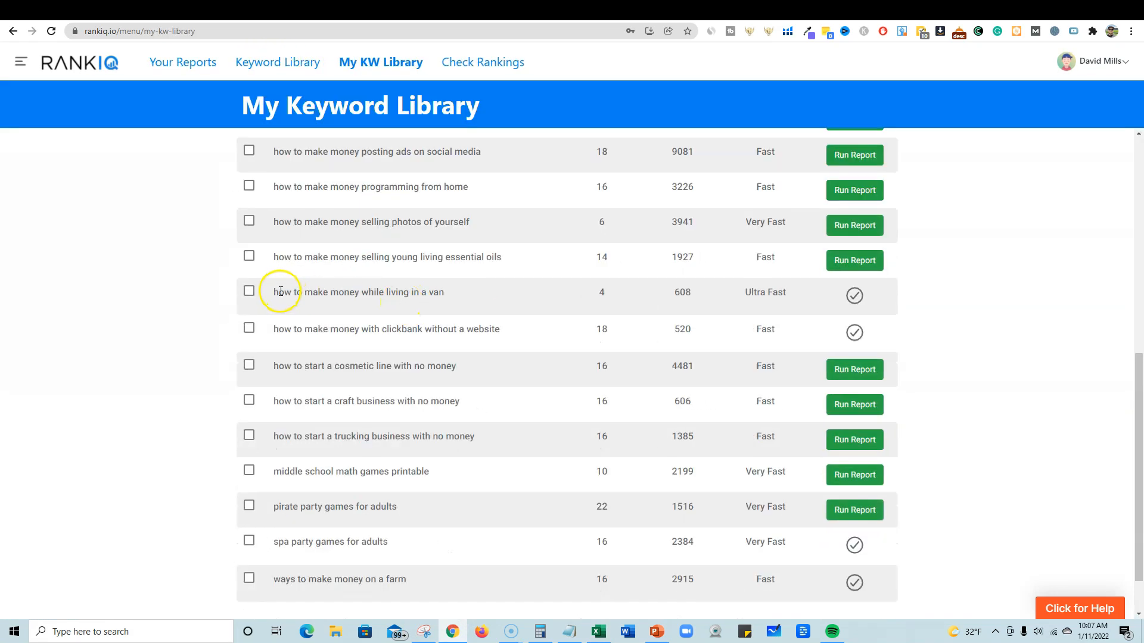
{"action": "left_click_drag", "start_coordinate": [280, 291], "coordinate": [604, 288]}
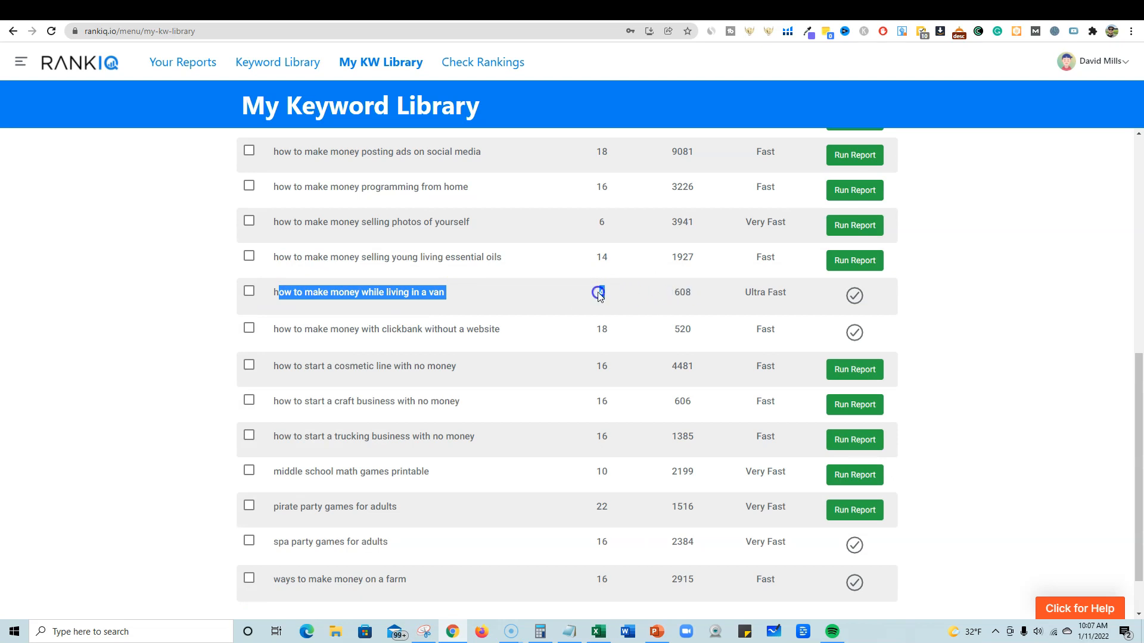
{"action": "left_click", "coordinate": [612, 295]}
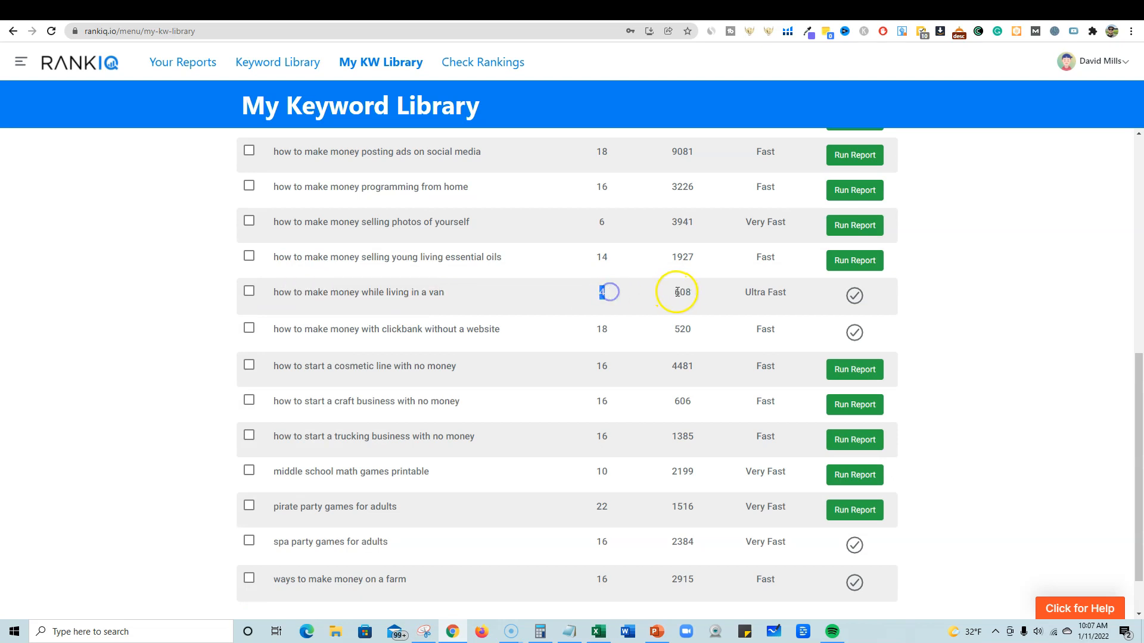
{"action": "double_click", "coordinate": [696, 293]}
Step: Compare the Time to Rank ratings across the keyword library and highlight the rating of "how to make money while living in a van"
{"action": "scroll", "coordinate": [700, 296], "scroll_direction": "up", "scroll_amount": 6}
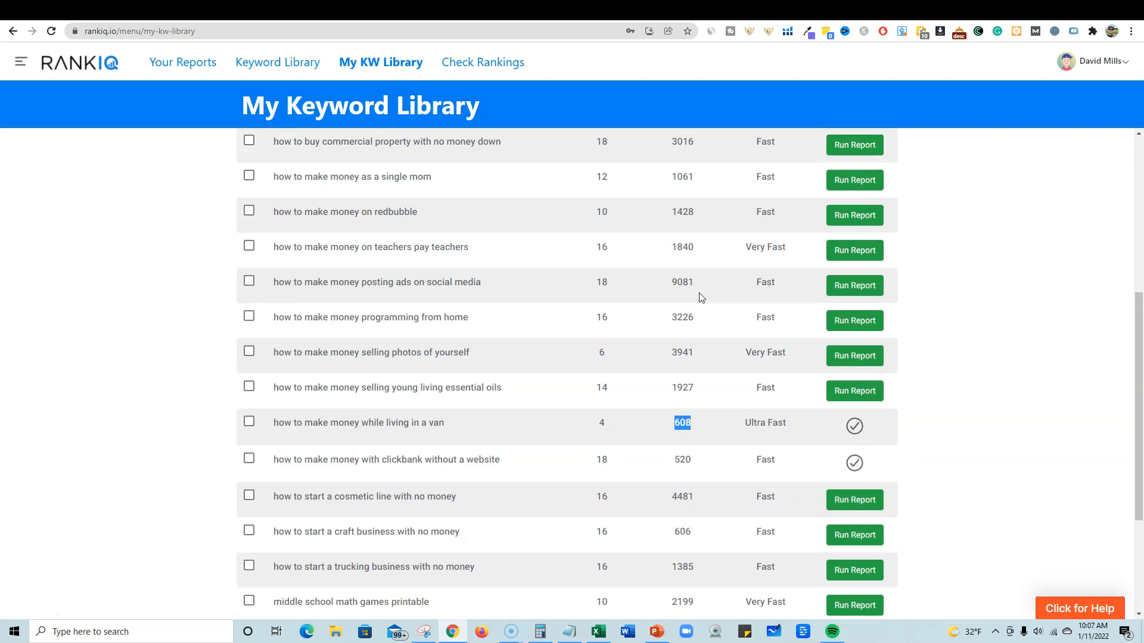
{"action": "scroll", "coordinate": [701, 296], "scroll_direction": "up", "scroll_amount": 2}
{"action": "scroll", "coordinate": [697, 298], "scroll_direction": "down", "scroll_amount": 8}
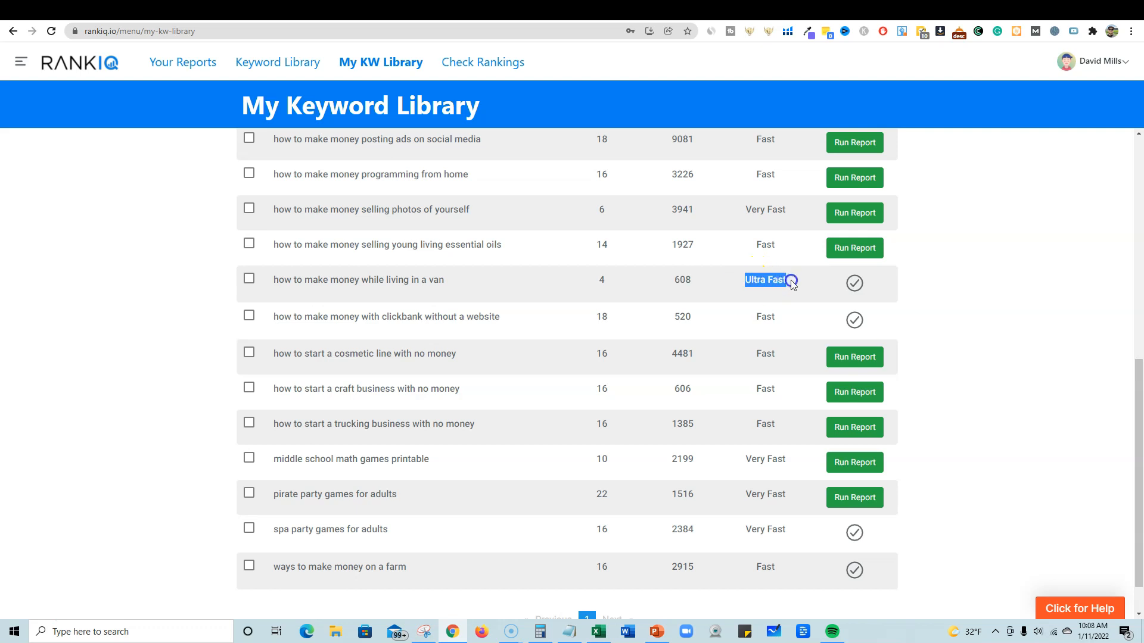
{"action": "scroll", "coordinate": [754, 532], "scroll_direction": "up", "scroll_amount": 2}
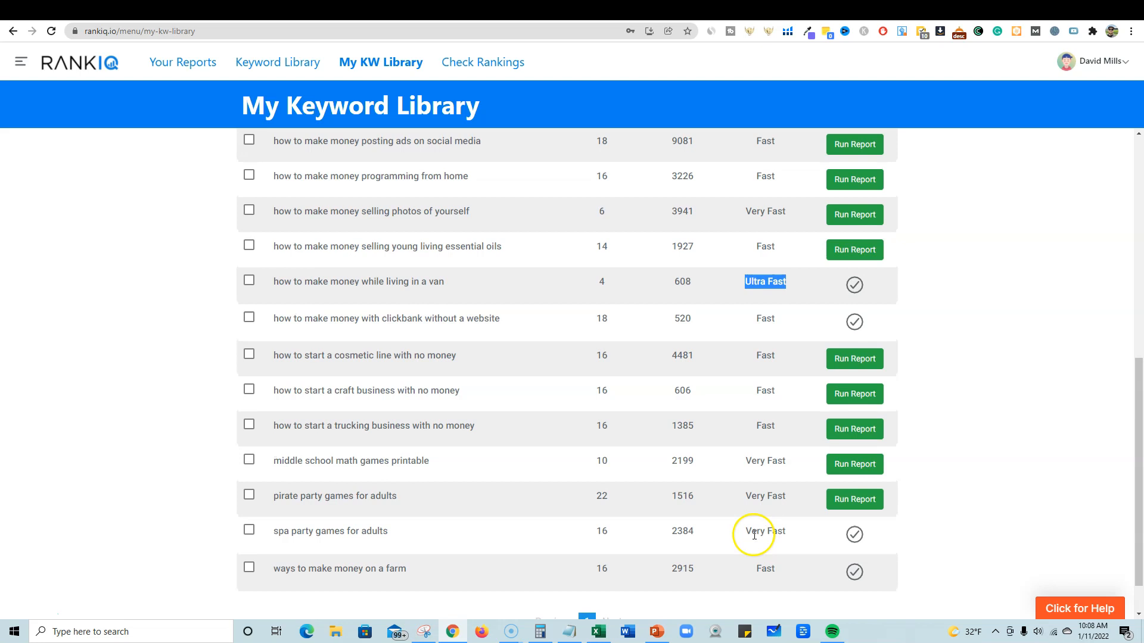
{"action": "scroll", "coordinate": [754, 537], "scroll_direction": "up", "scroll_amount": 2}
{"action": "left_click", "coordinate": [797, 524]}
{"action": "left_click", "coordinate": [771, 480]}
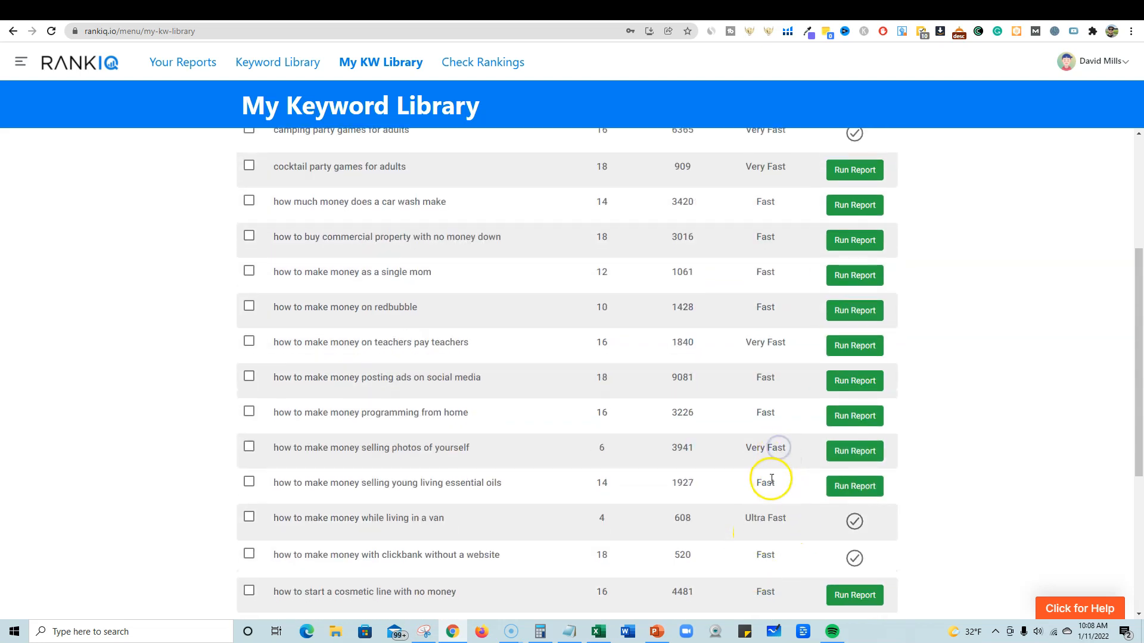
{"action": "scroll", "coordinate": [791, 344], "scroll_direction": "up", "scroll_amount": 4}
{"action": "scroll", "coordinate": [791, 343], "scroll_direction": "down", "scroll_amount": 4}
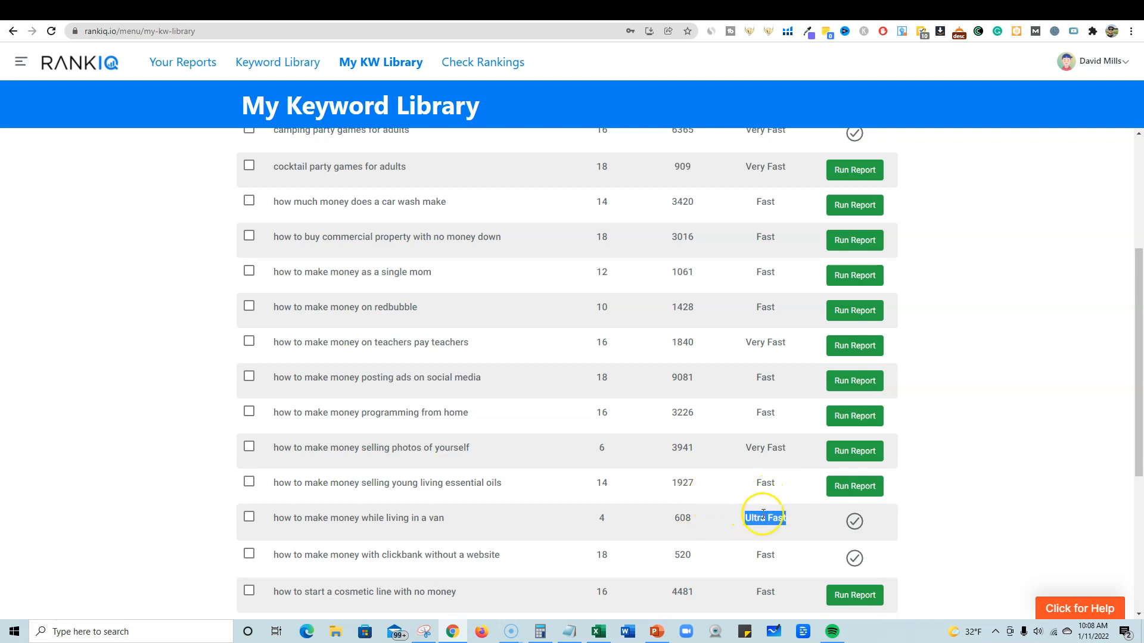
{"action": "scroll", "coordinate": [763, 514], "scroll_direction": "up", "scroll_amount": 4}
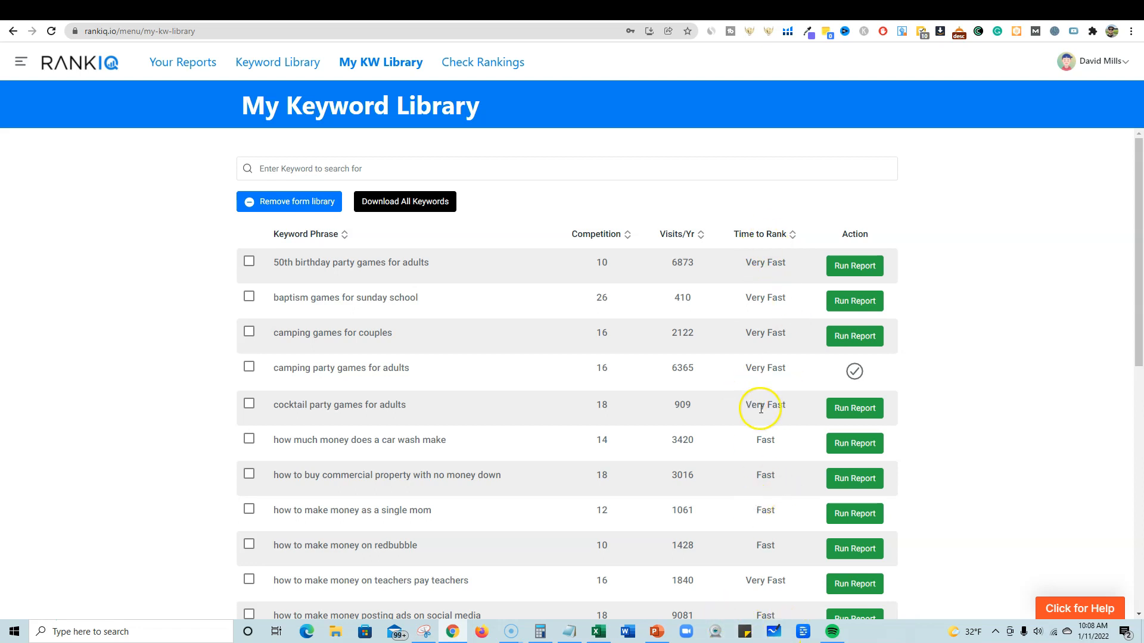
Step: Revisit the Excel tracking sheet, switch to the Ubersuggest keyword overview in Chrome and copy "how to make money while living in a van"
{"action": "left_click", "coordinate": [599, 632]}
{"action": "left_click", "coordinate": [440, 206]}
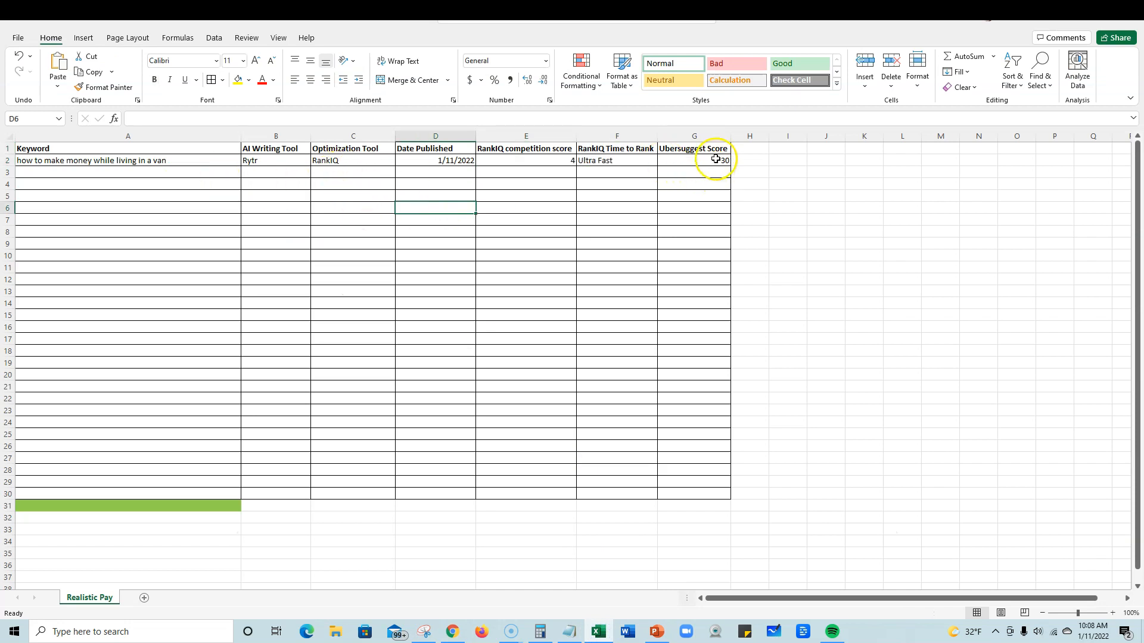
{"action": "left_click", "coordinate": [452, 632]}
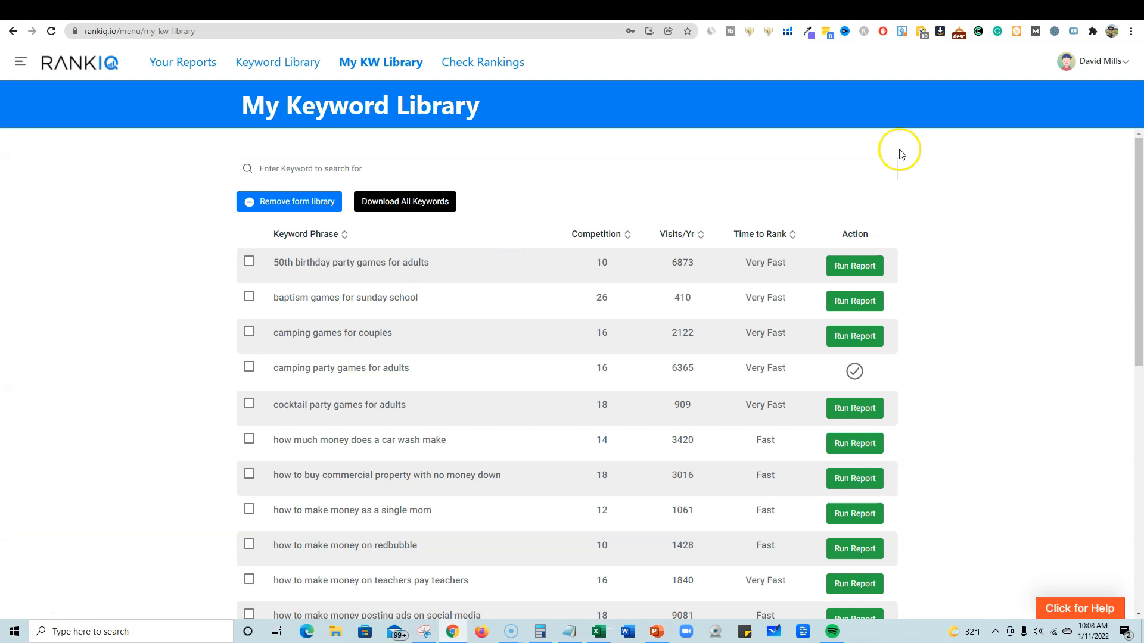
{"action": "left_click", "coordinate": [864, 12]}
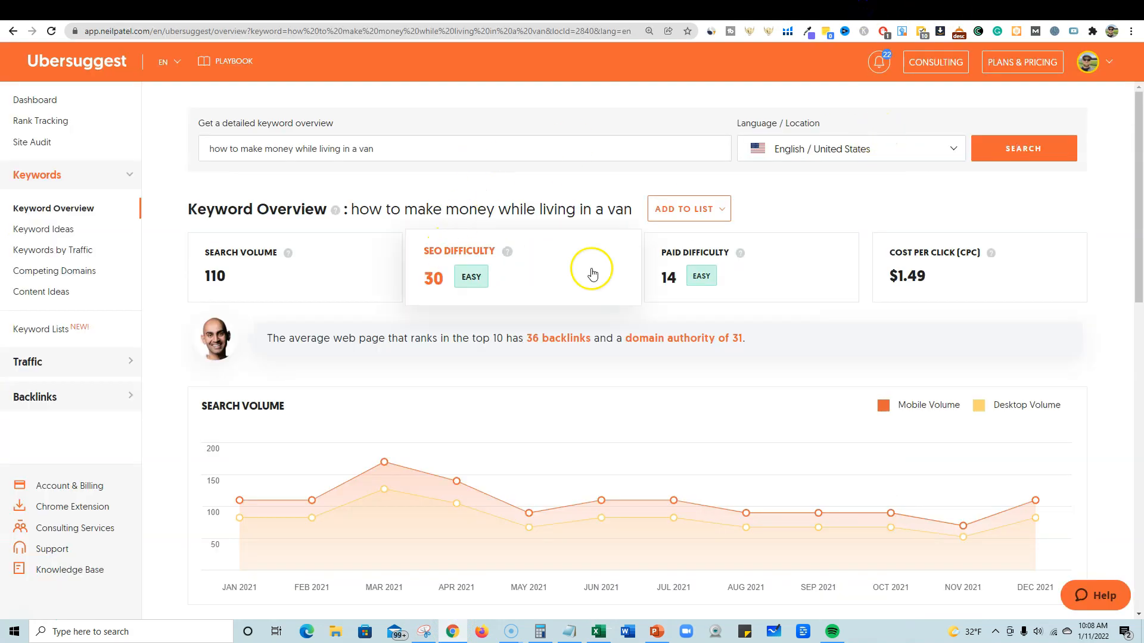
{"action": "left_click_drag", "start_coordinate": [381, 148], "coordinate": [189, 146]}
{"action": "key", "text": "ctrl+c"}
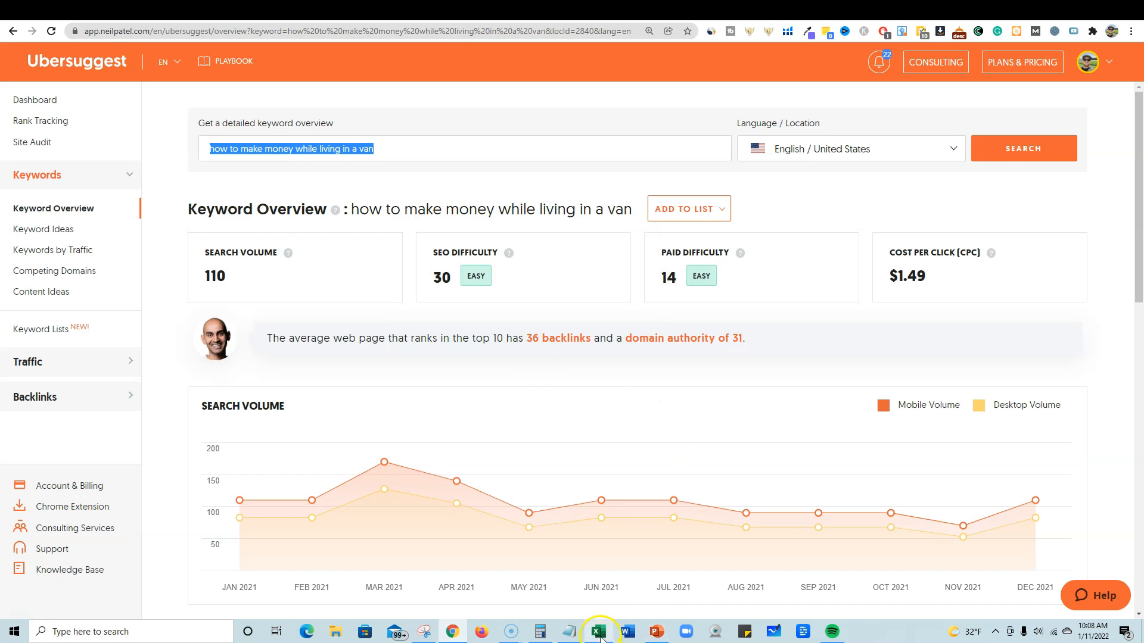
Step: Switch back to the Realistic Pay sheet in Excel and highlight the Ubersuggest Score entry in G2
{"action": "mouse_move", "coordinate": [600, 636]}
{"action": "left_click", "coordinate": [613, 574]}
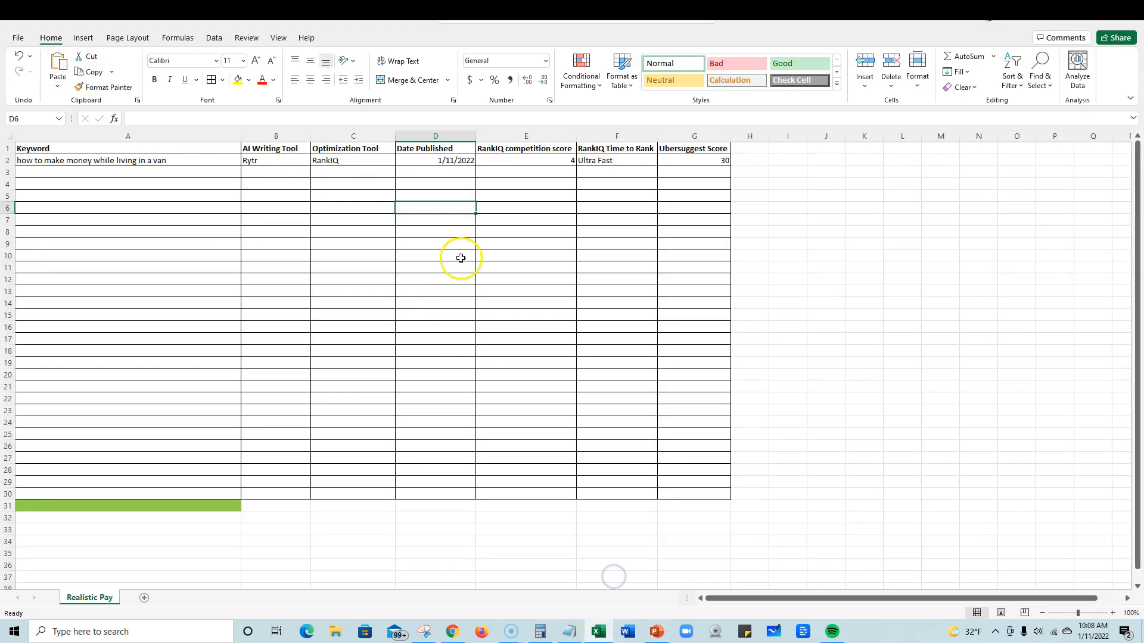
{"action": "left_click", "coordinate": [718, 159]}
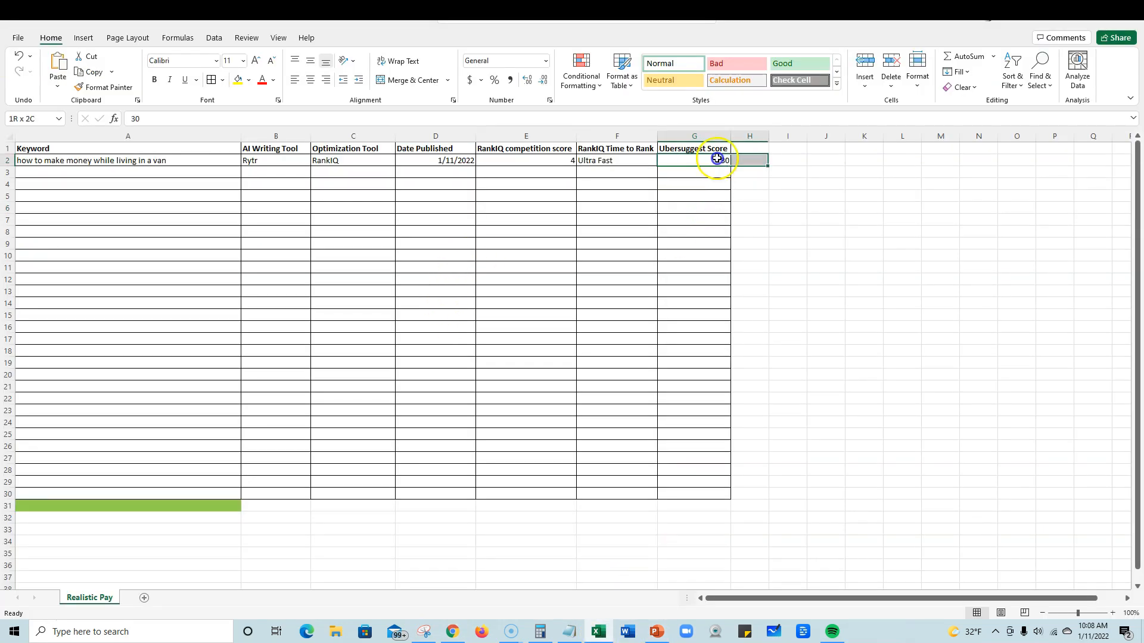
{"action": "left_click", "coordinate": [797, 172]}
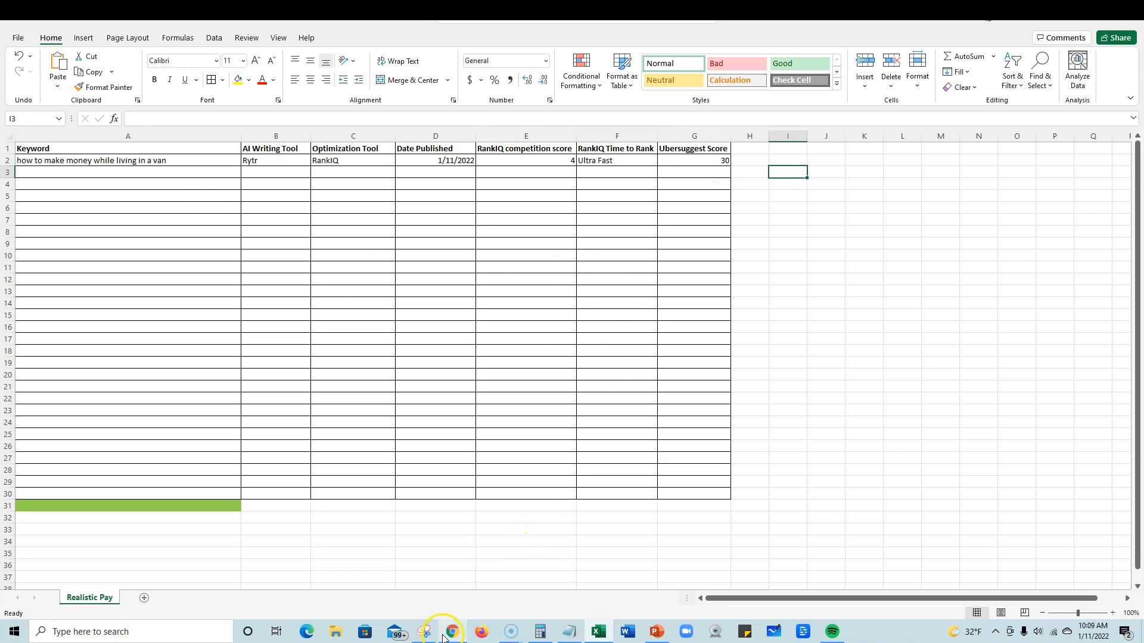
Step: Switch to Rytr in Chrome, choose the Blog Idea & Outline use case and paste "how to make money while living in a van" as primary keyword
{"action": "left_click", "coordinate": [466, 634]}
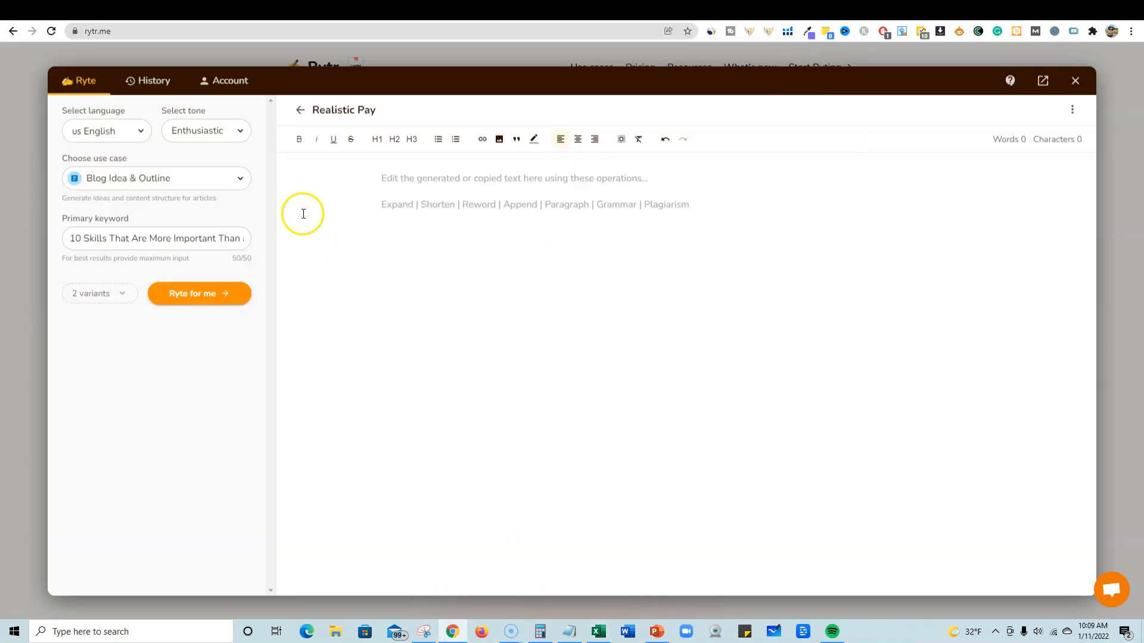
{"action": "left_click", "coordinate": [217, 178]}
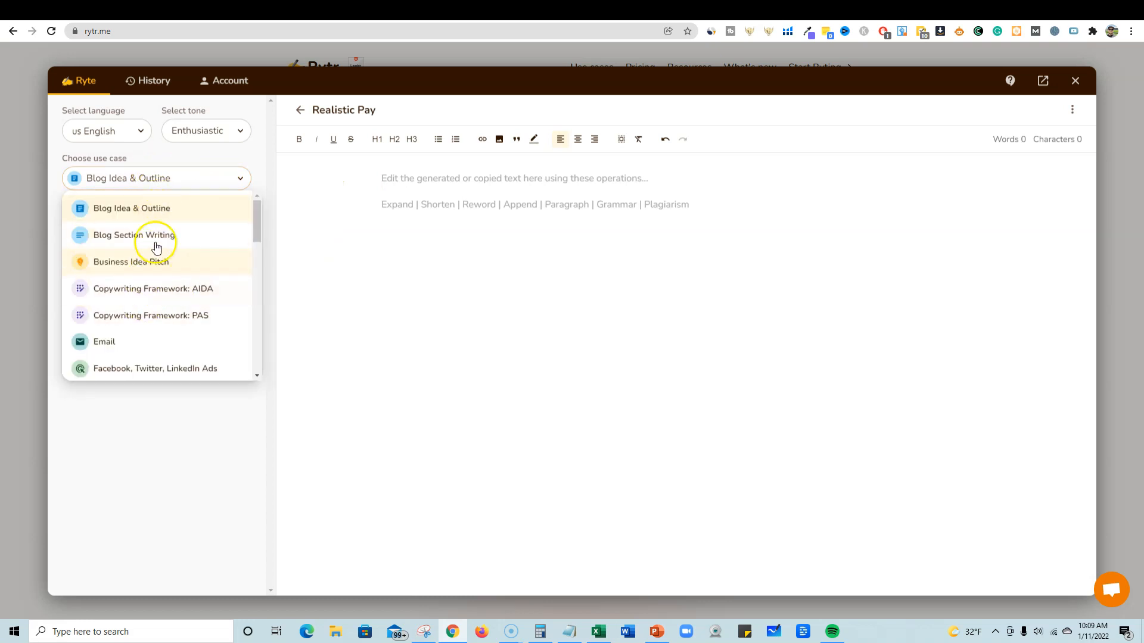
{"action": "left_click", "coordinate": [161, 213]}
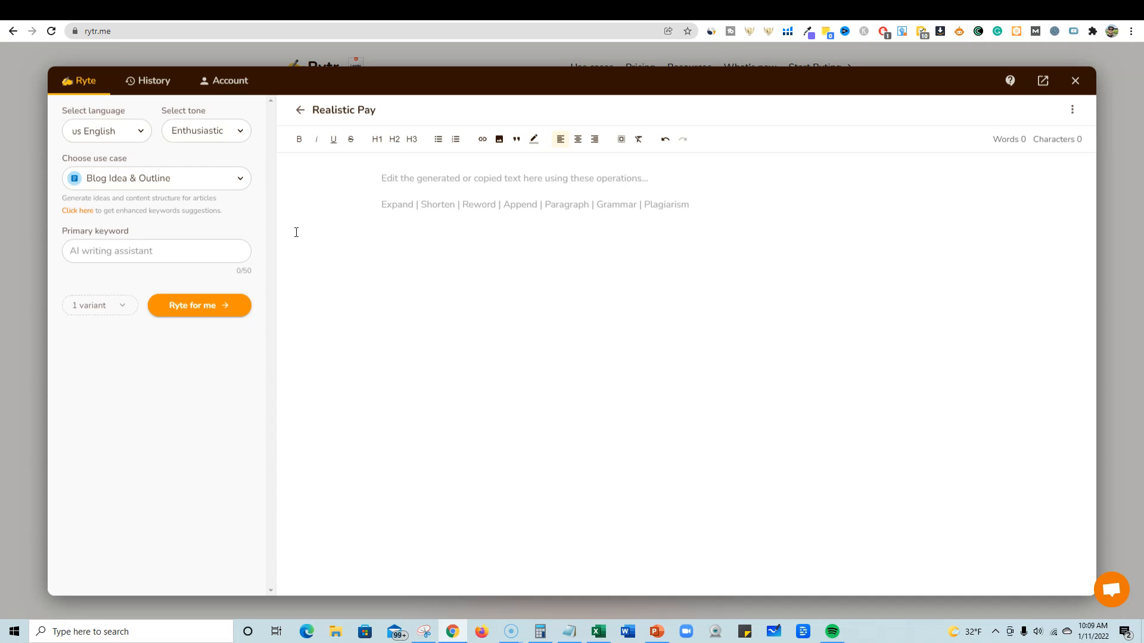
{"action": "left_click", "coordinate": [136, 246]}
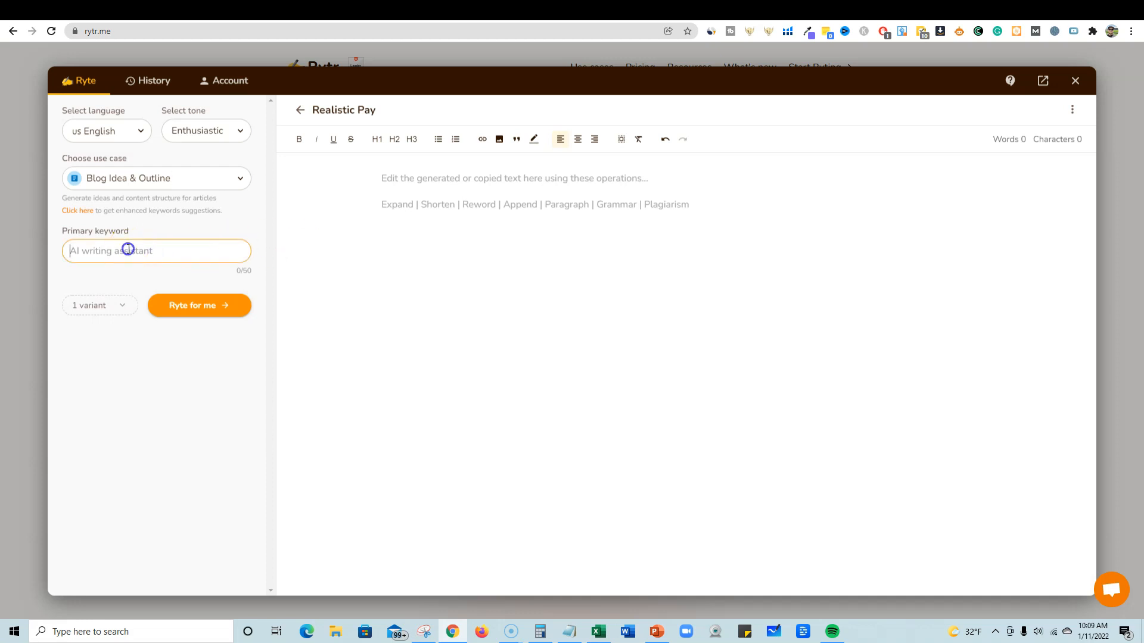
{"action": "key", "text": "ctrl+v"}
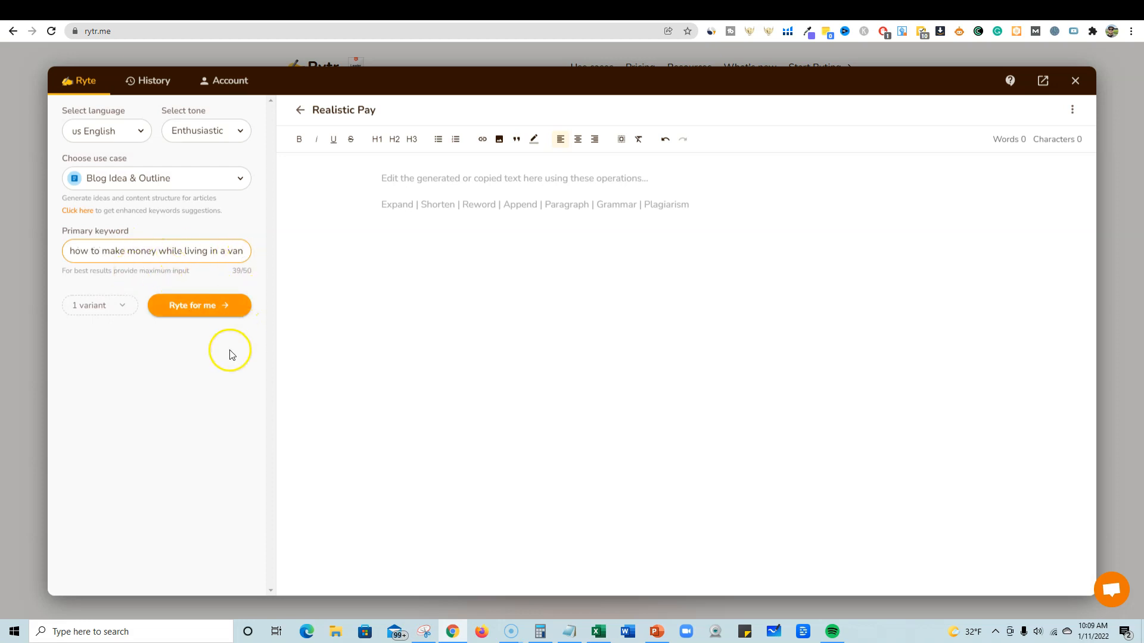
Step: Generate the blog outline with a Passionate tone and highlight its "The Complete Guide to Financial Independence on the Road" heading
{"action": "left_click", "coordinate": [239, 129]}
{"action": "scroll", "coordinate": [204, 296], "scroll_direction": "down", "scroll_amount": 5}
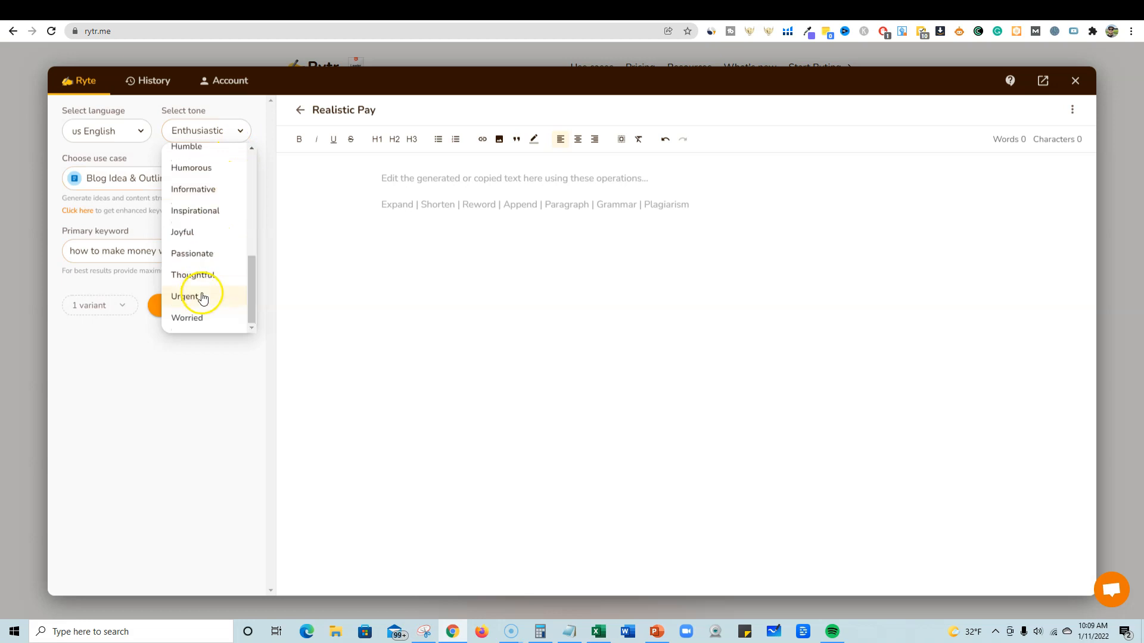
{"action": "left_click", "coordinate": [201, 255]}
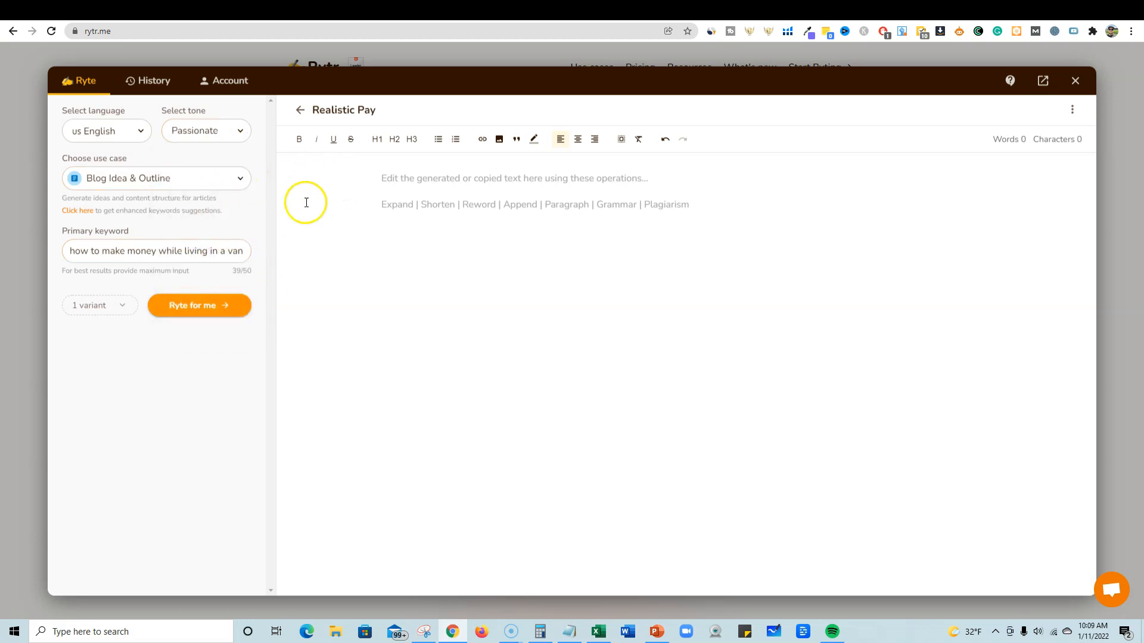
{"action": "left_click", "coordinate": [212, 307]}
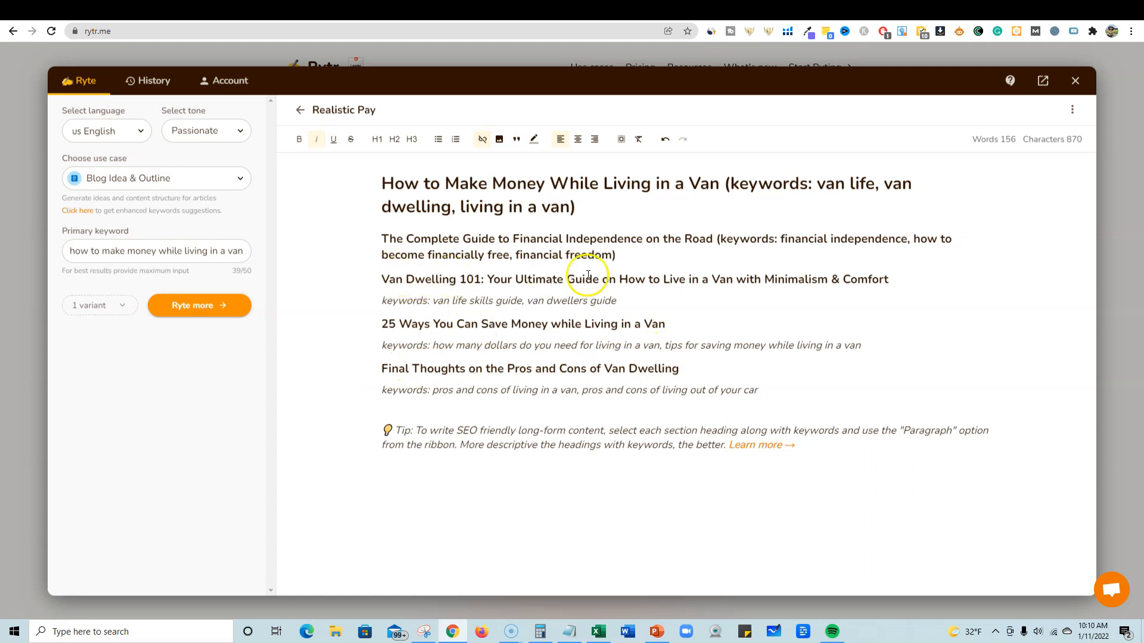
{"action": "left_click_drag", "start_coordinate": [377, 237], "coordinate": [663, 252]}
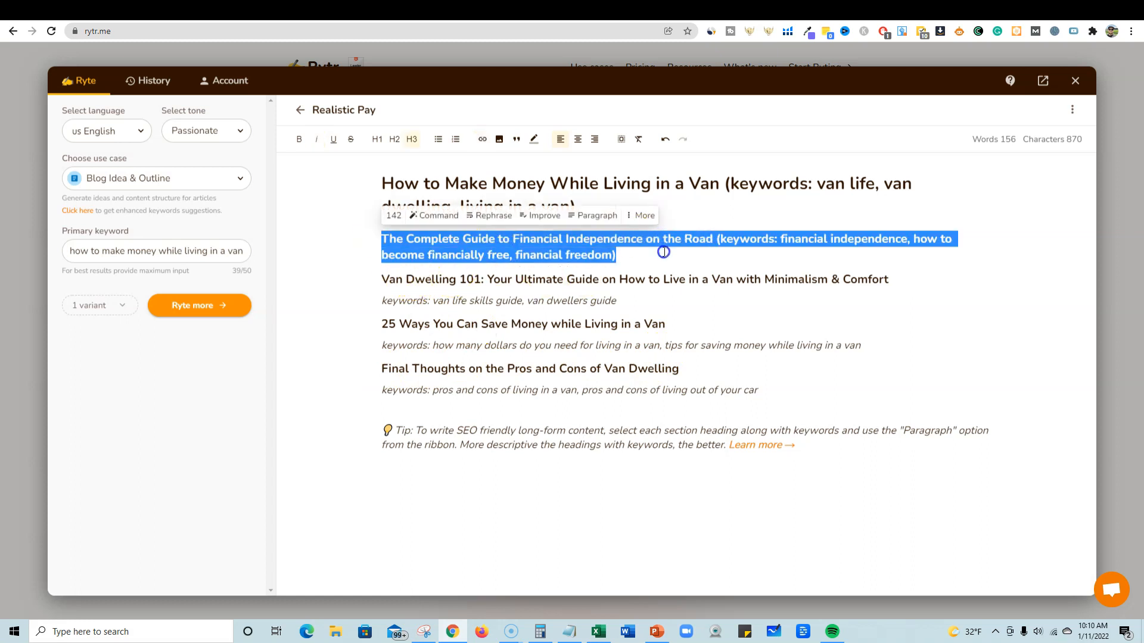
{"action": "left_click", "coordinate": [589, 345]}
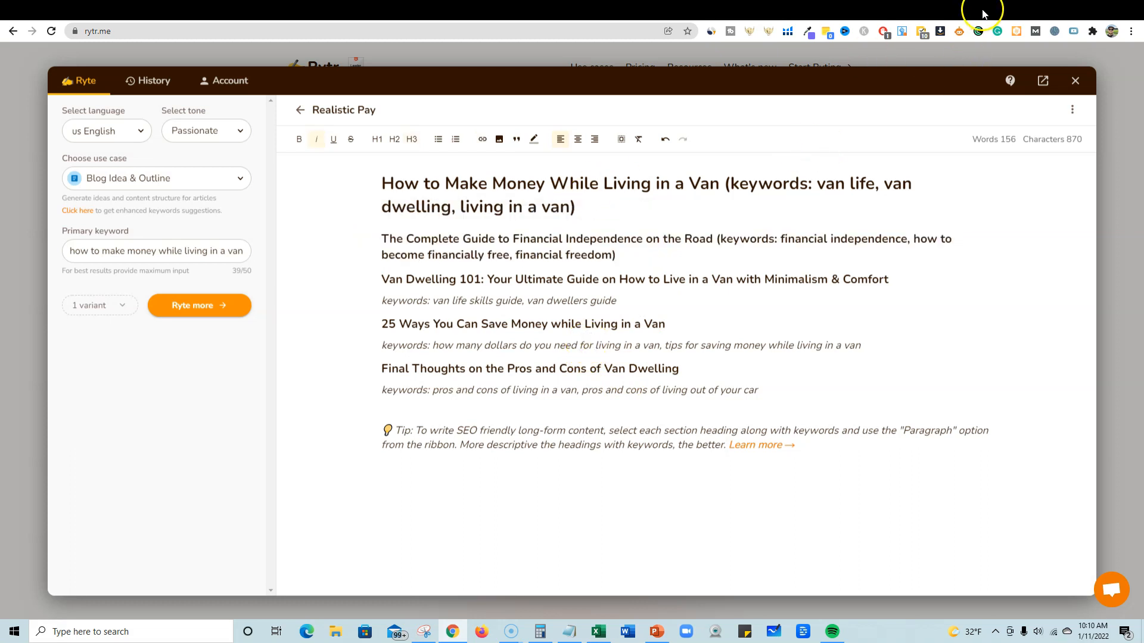
Step: Open peppertype.ai in a new browser tab, log in and use Blog Outline to generate outlines for Realistic Pay
{"action": "left_click", "coordinate": [1002, 11]}
{"action": "left_click", "coordinate": [493, 31]}
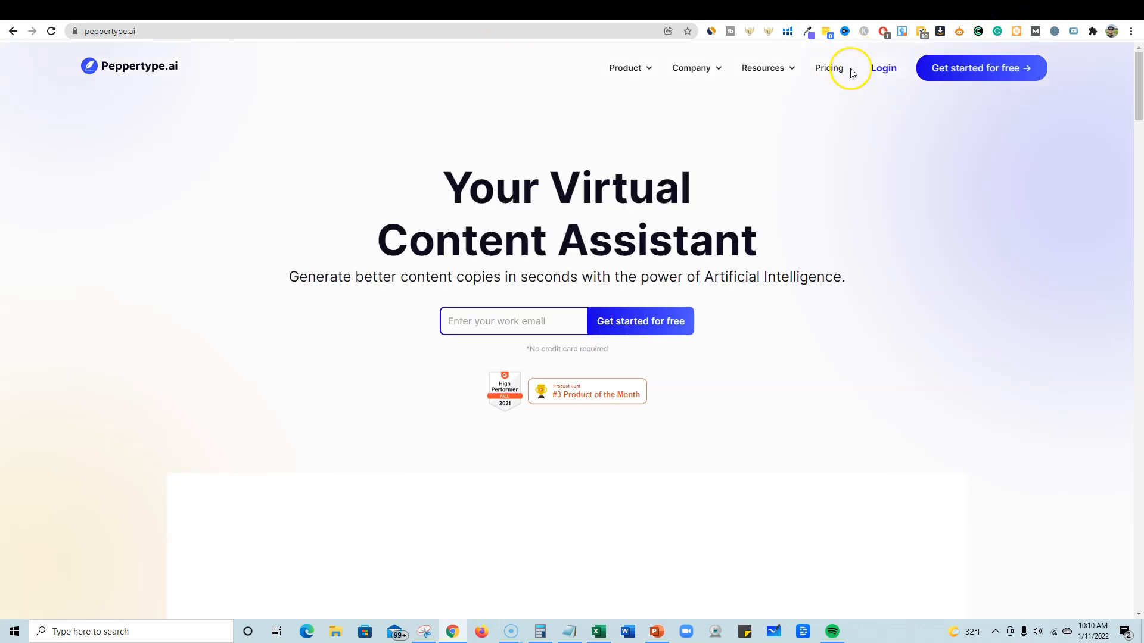
{"action": "left_click", "coordinate": [881, 70]}
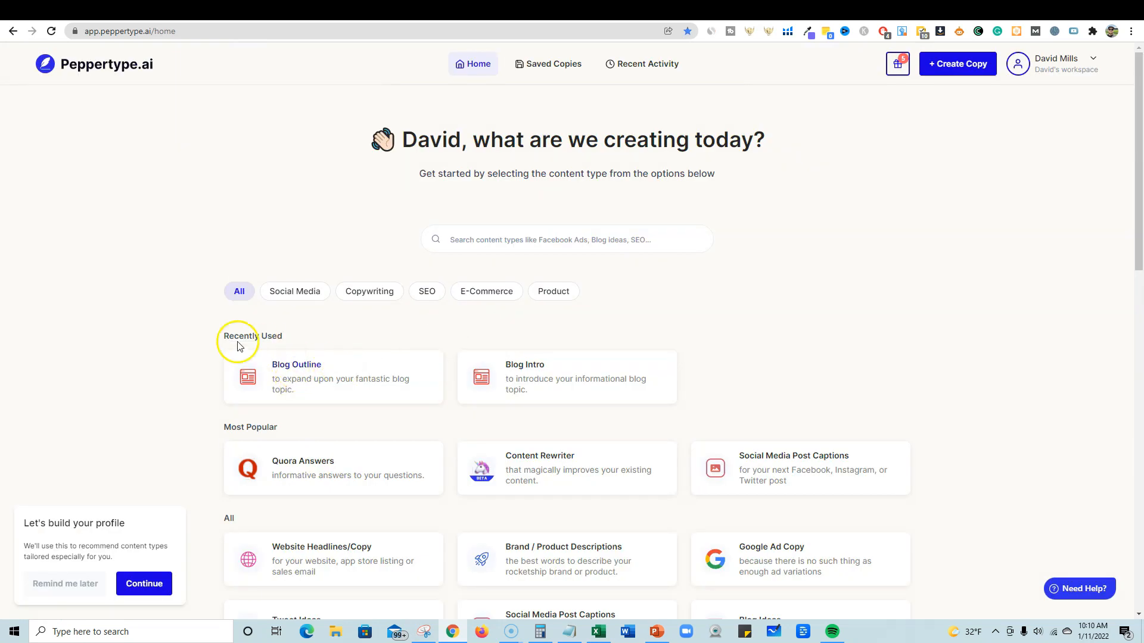
{"action": "left_click", "coordinate": [307, 369]}
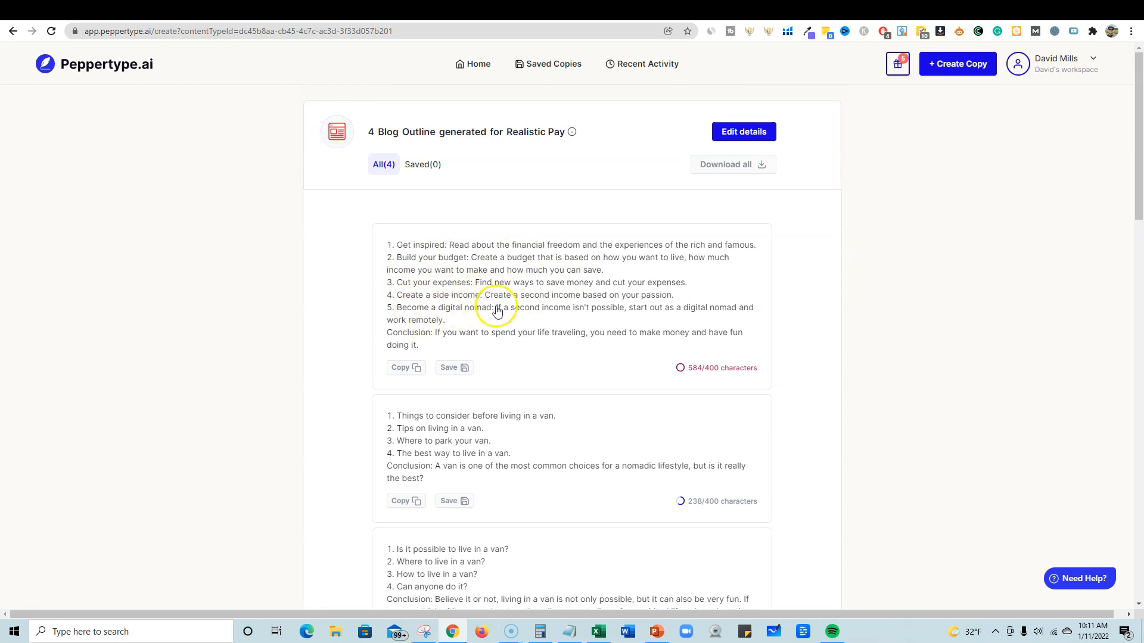
Step: Read through the generated blog outlines about living in a van
{"action": "scroll", "coordinate": [482, 352], "scroll_direction": "down", "scroll_amount": 2}
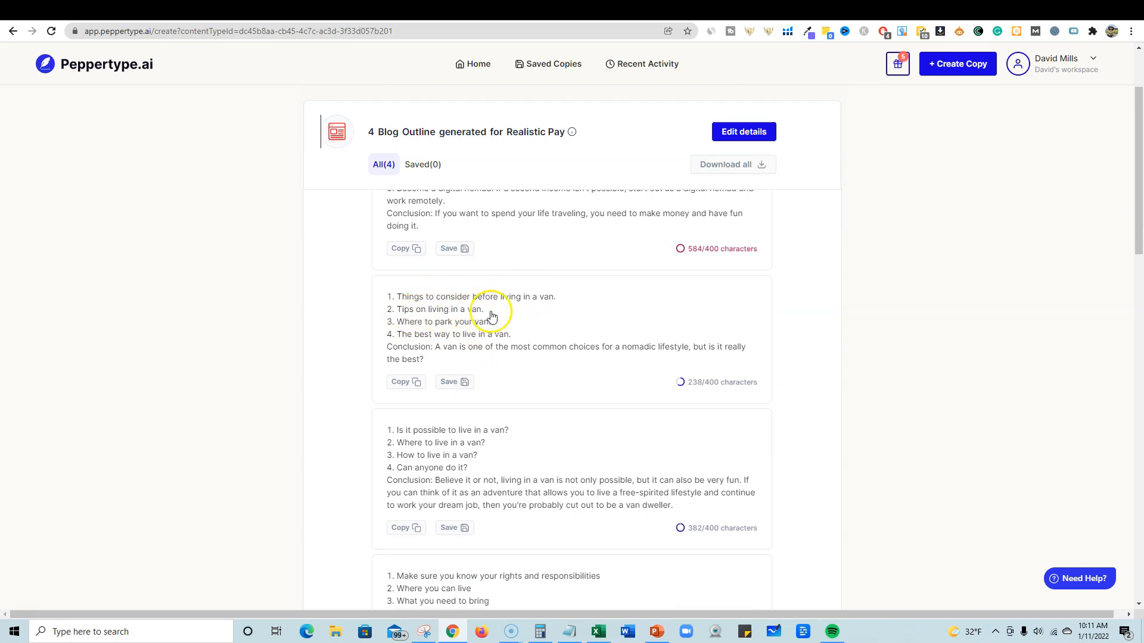
{"action": "scroll", "coordinate": [432, 326], "scroll_direction": "up", "scroll_amount": 2}
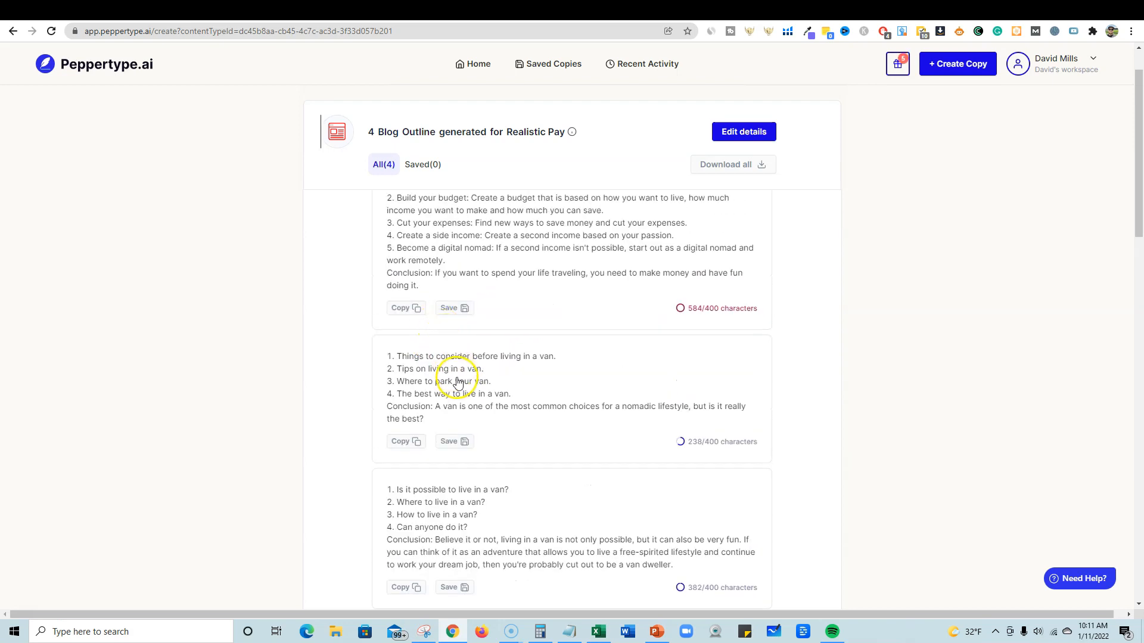
{"action": "scroll", "coordinate": [462, 357], "scroll_direction": "down", "scroll_amount": 2}
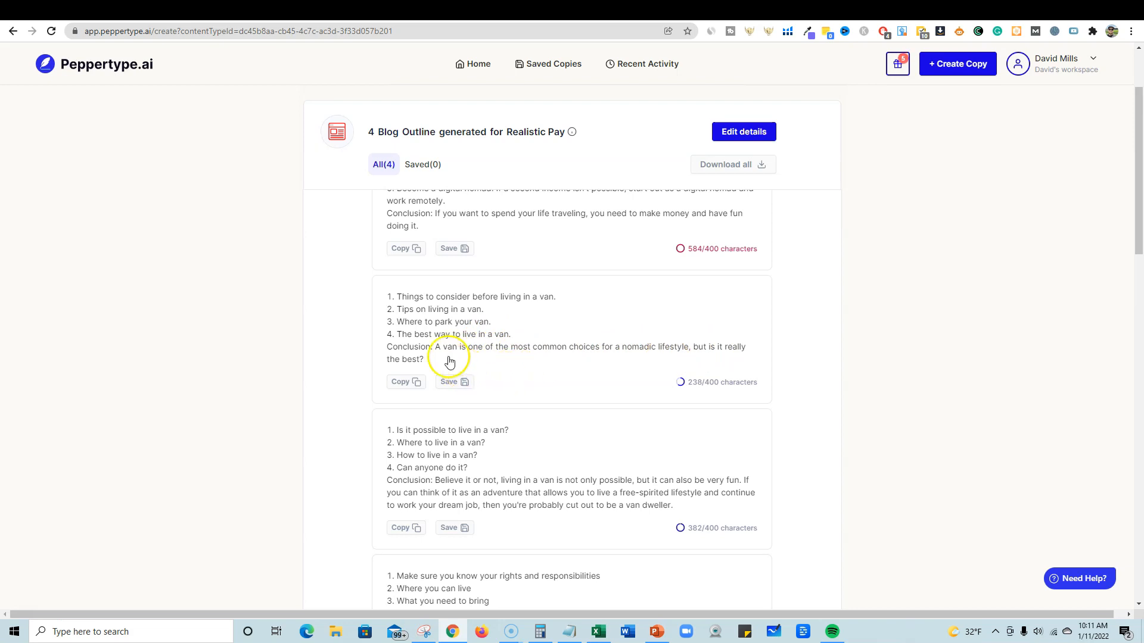
Step: Copy the "Things to consider before living in a van" outline from Peppertype.ai and paste it in Rytr below the "25 Ways" keywords
{"action": "left_click", "coordinate": [403, 382]}
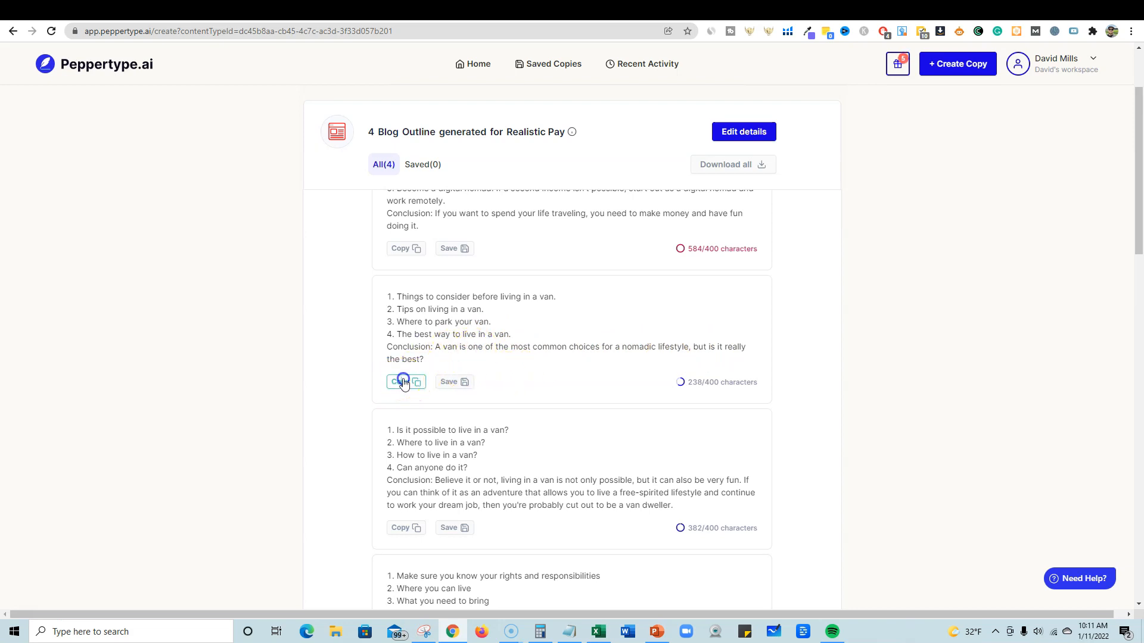
{"action": "left_click", "coordinate": [646, 8]}
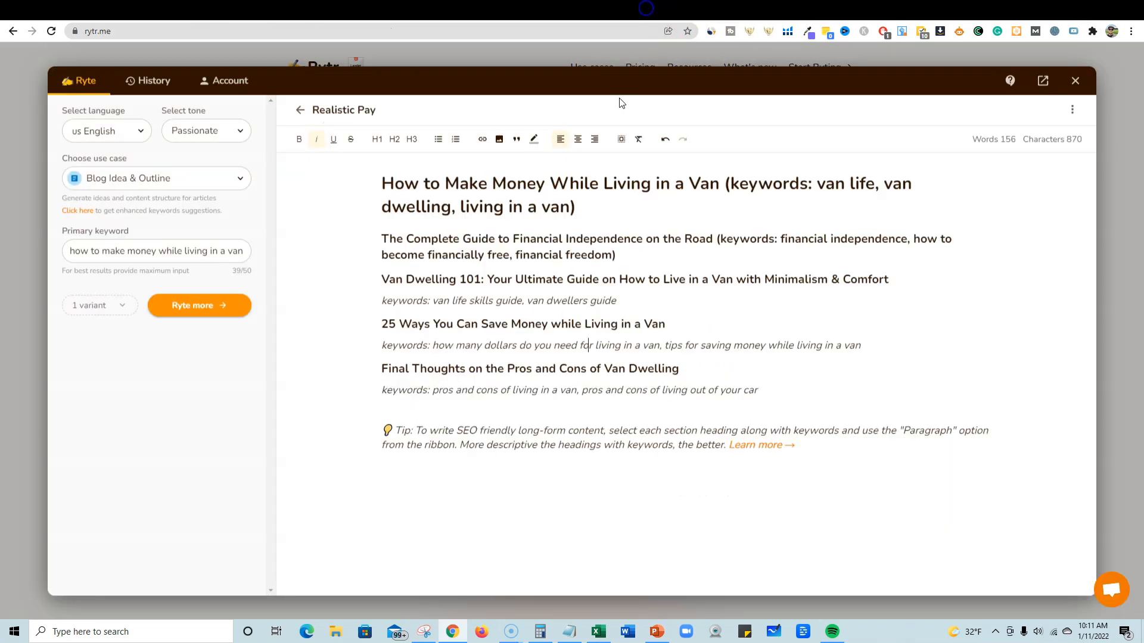
{"action": "left_click", "coordinate": [865, 348]}
{"action": "key", "text": "Return"}
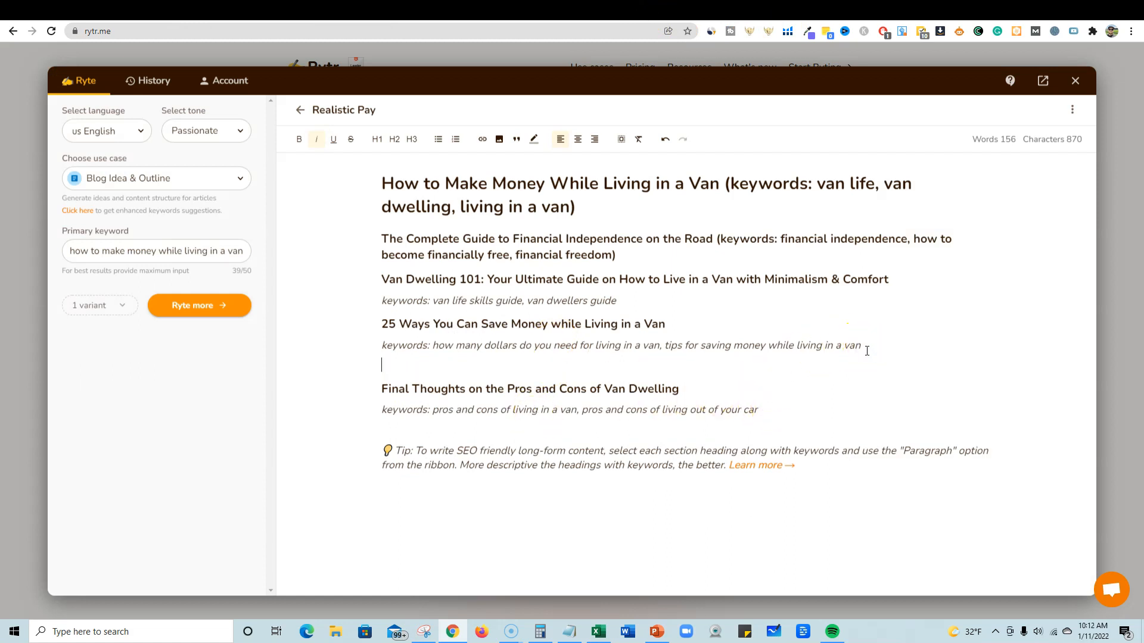
{"action": "type", "text": "1. Things to consider before living in a van. 2. Tips on living in a van. 3. Where to park your van. 4. The best way to live in a van. Conclusion: A van is one of the most common choices for a nomadic lifestyle, but is it really the best?"}
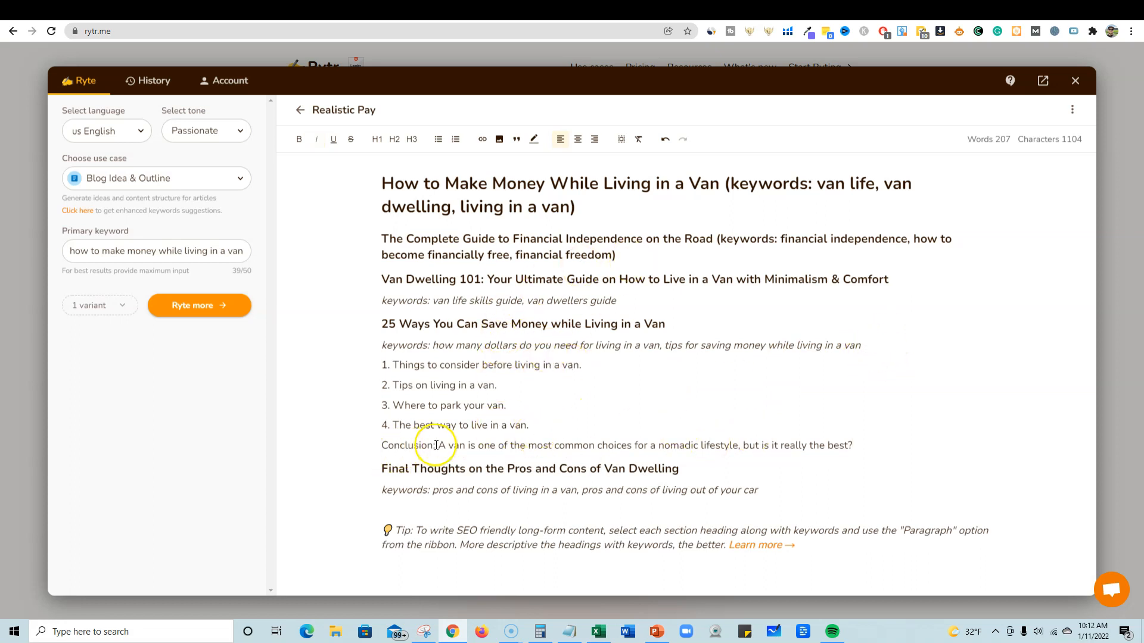
Step: Delete the pasted Conclusion line and format the four numbered outline points as H2 headings
{"action": "left_click_drag", "start_coordinate": [899, 444], "coordinate": [375, 449]}
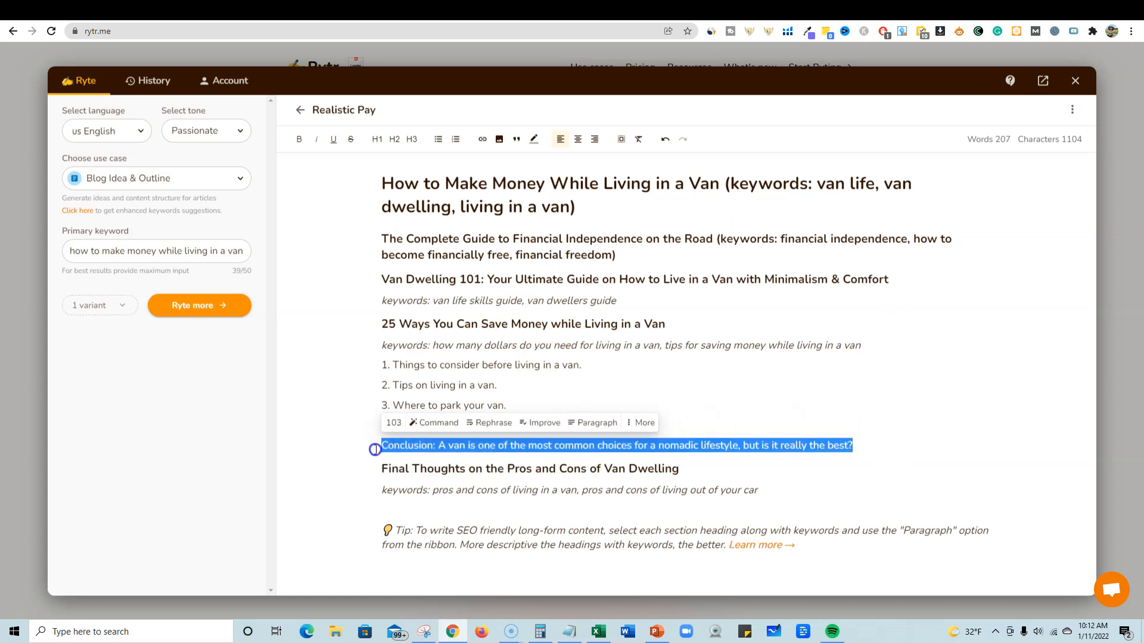
{"action": "key", "text": "BackSpace"}
{"action": "key", "text": "BackSpace"}
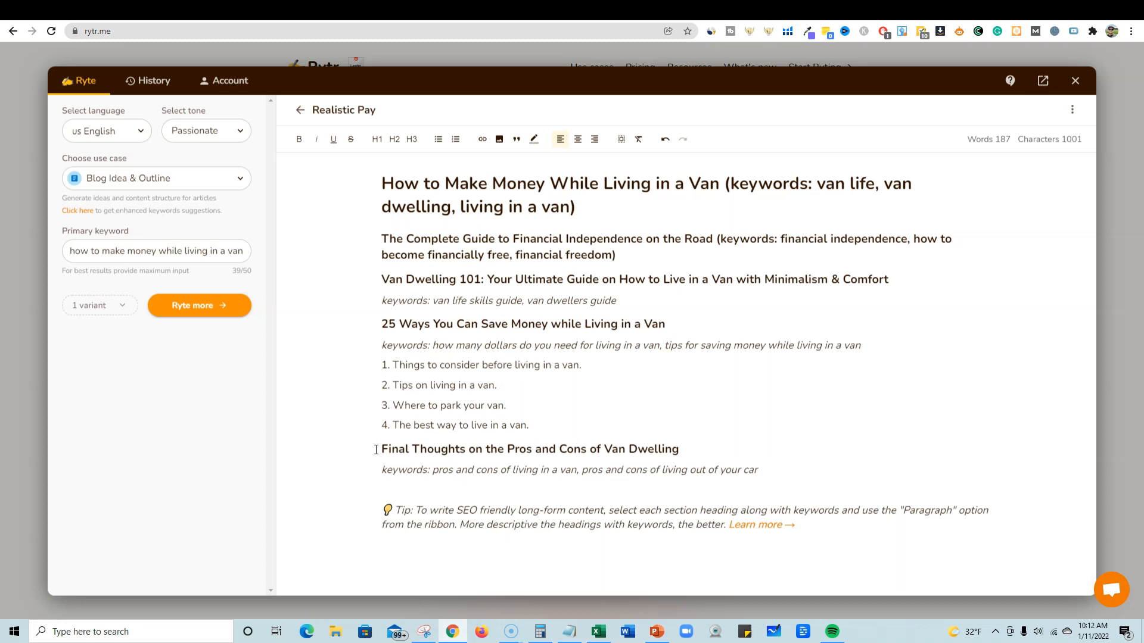
{"action": "left_click_drag", "start_coordinate": [529, 426], "coordinate": [354, 371]}
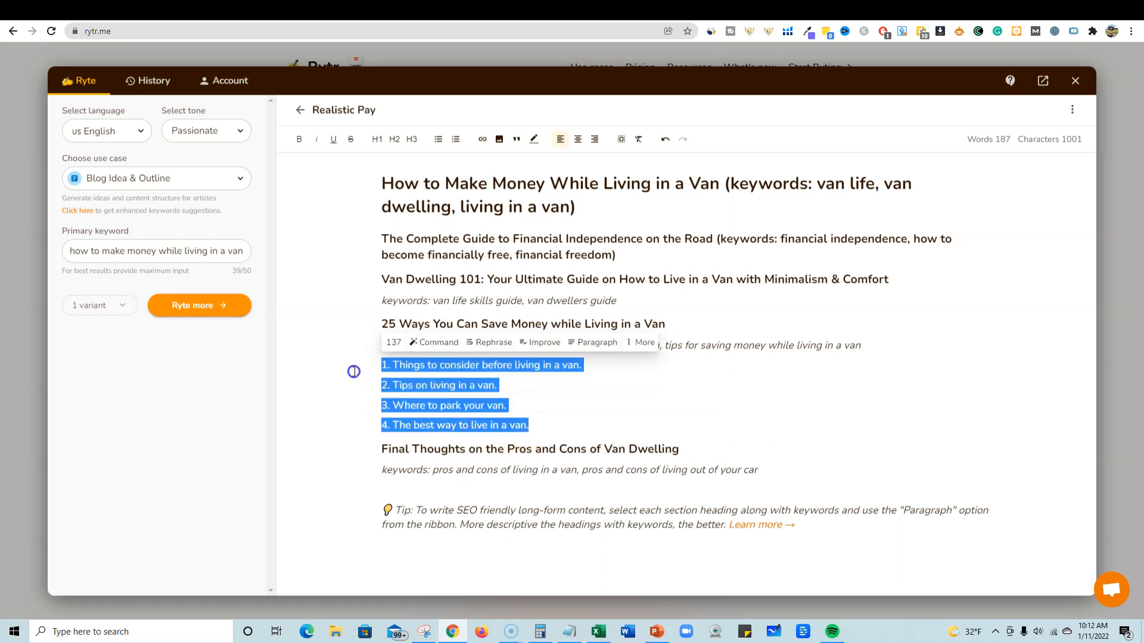
{"action": "left_click", "coordinate": [393, 139]}
{"action": "left_click", "coordinate": [765, 325]}
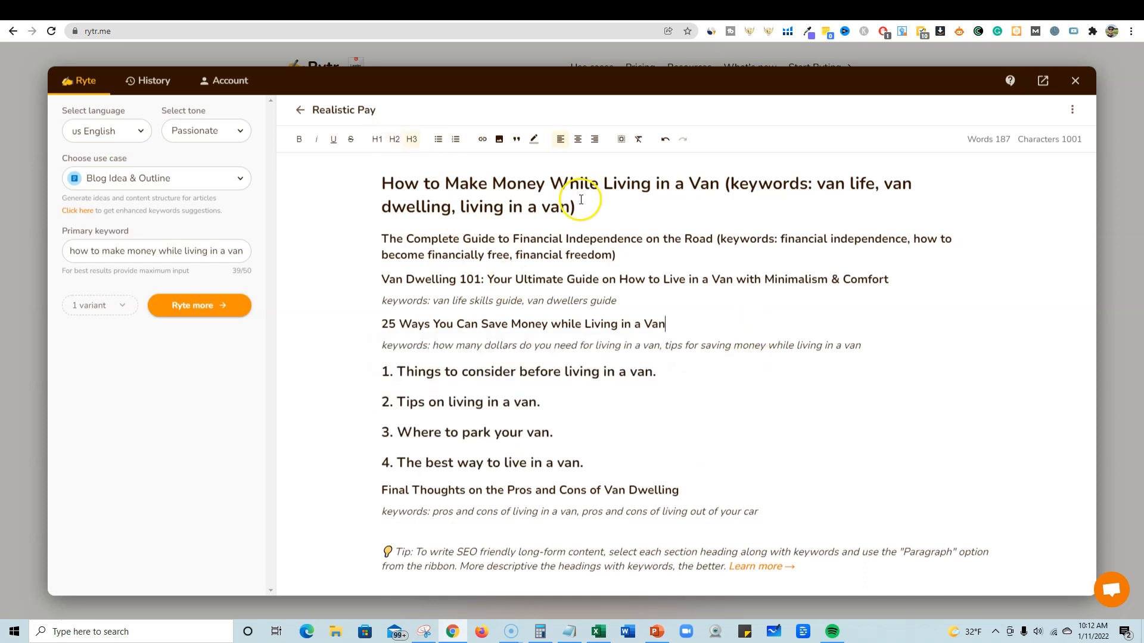
Step: Generate a Paragraph from the article's title and complete its last sentence, ending with "even when living in a van!"
{"action": "left_click", "coordinate": [564, 206]}
{"action": "left_click_drag", "start_coordinate": [577, 207], "coordinate": [352, 184]}
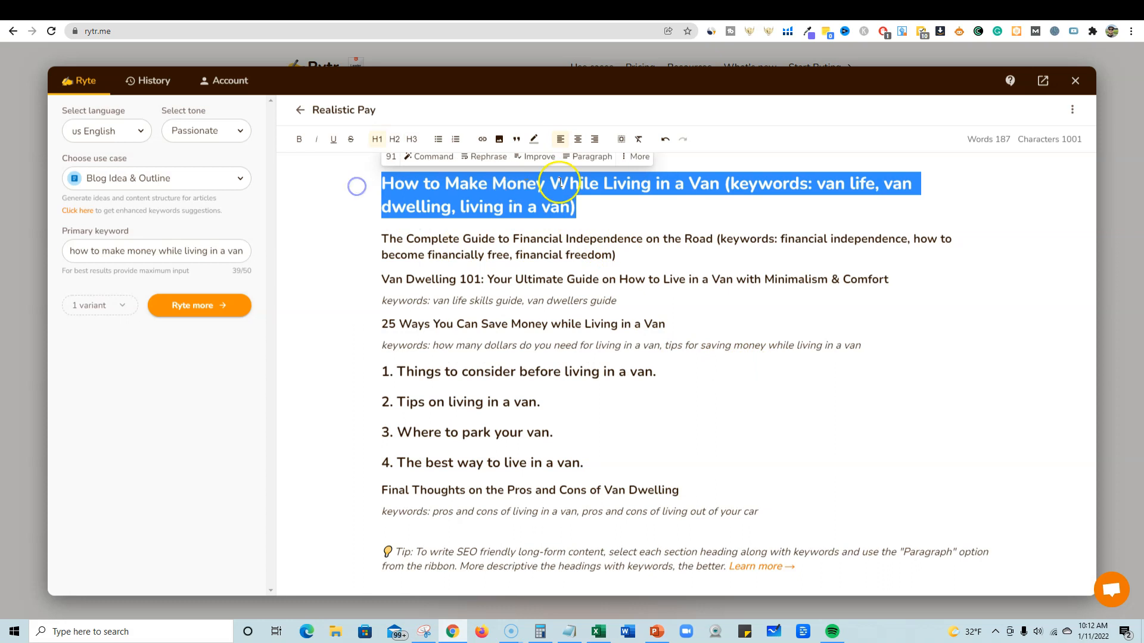
{"action": "left_click", "coordinate": [593, 157]}
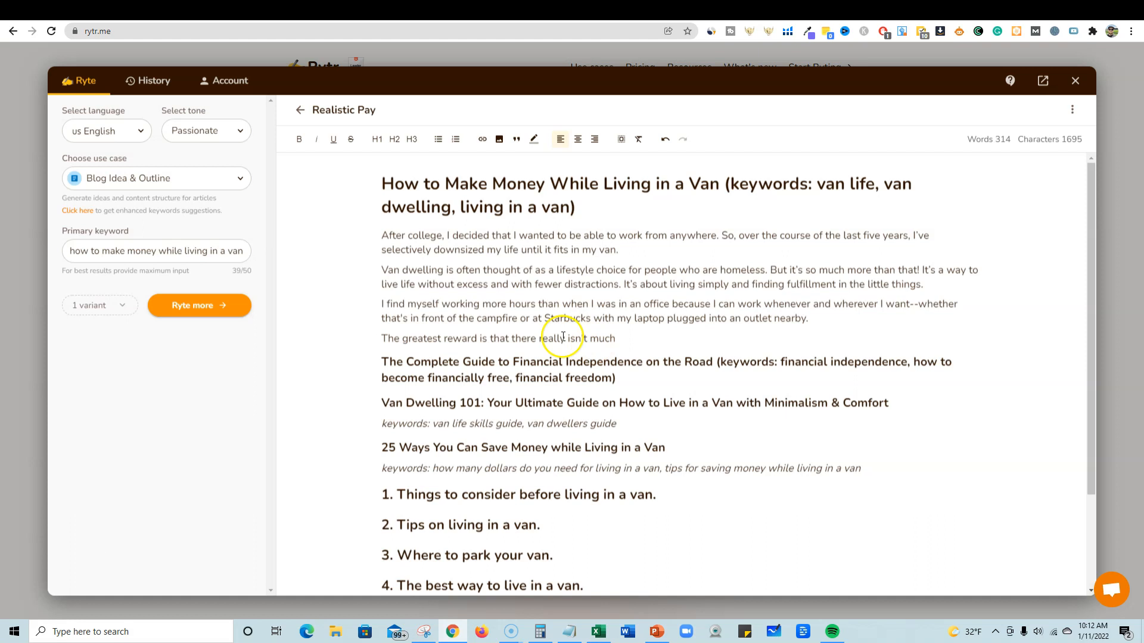
{"action": "left_click", "coordinate": [616, 336]}
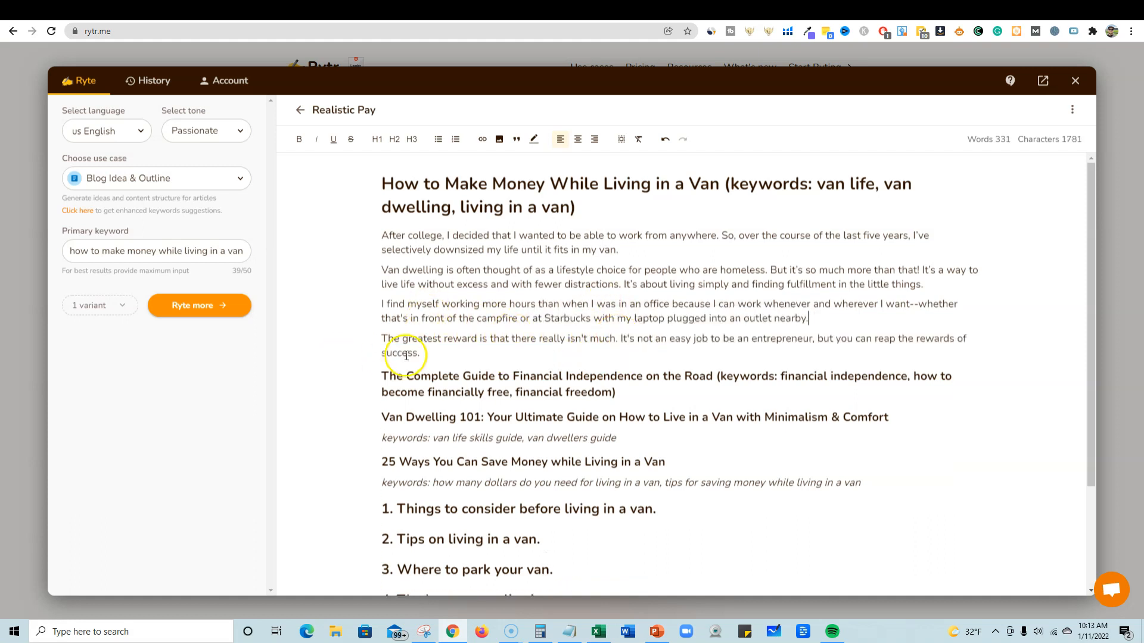
{"action": "left_click", "coordinate": [434, 355]}
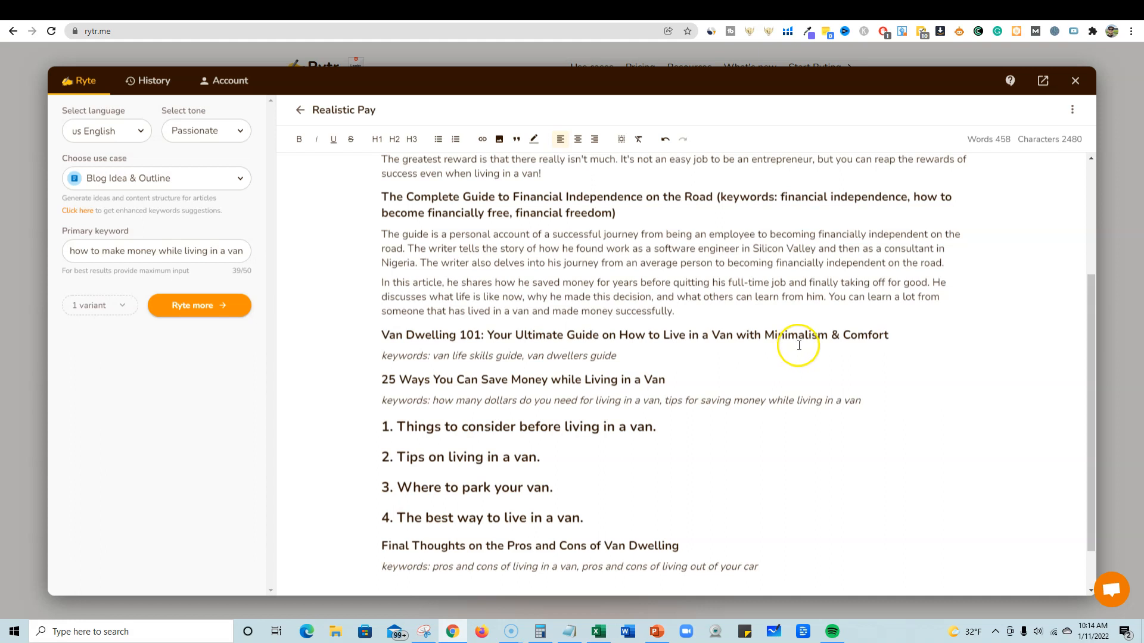
Step: Generate a Paragraph from the "Van Dwelling 101" heading and its keywords, and delete the repeated heading line in the generated text
{"action": "left_click_drag", "start_coordinate": [628, 355], "coordinate": [376, 340]}
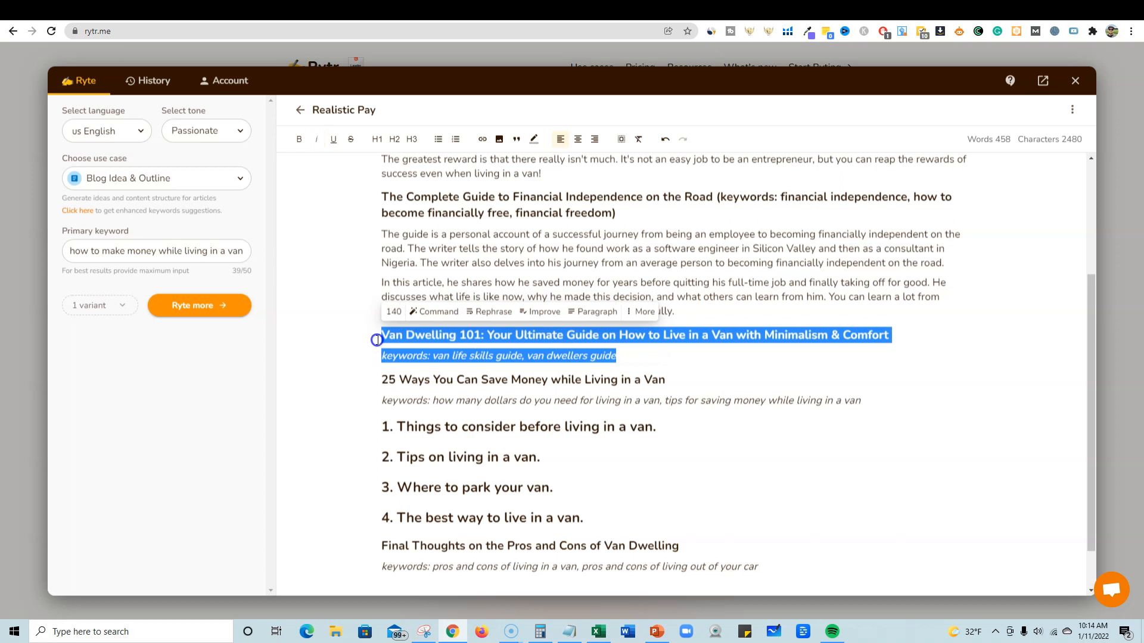
{"action": "left_click", "coordinate": [593, 312]}
{"action": "left_click_drag", "start_coordinate": [811, 411], "coordinate": [370, 414]}
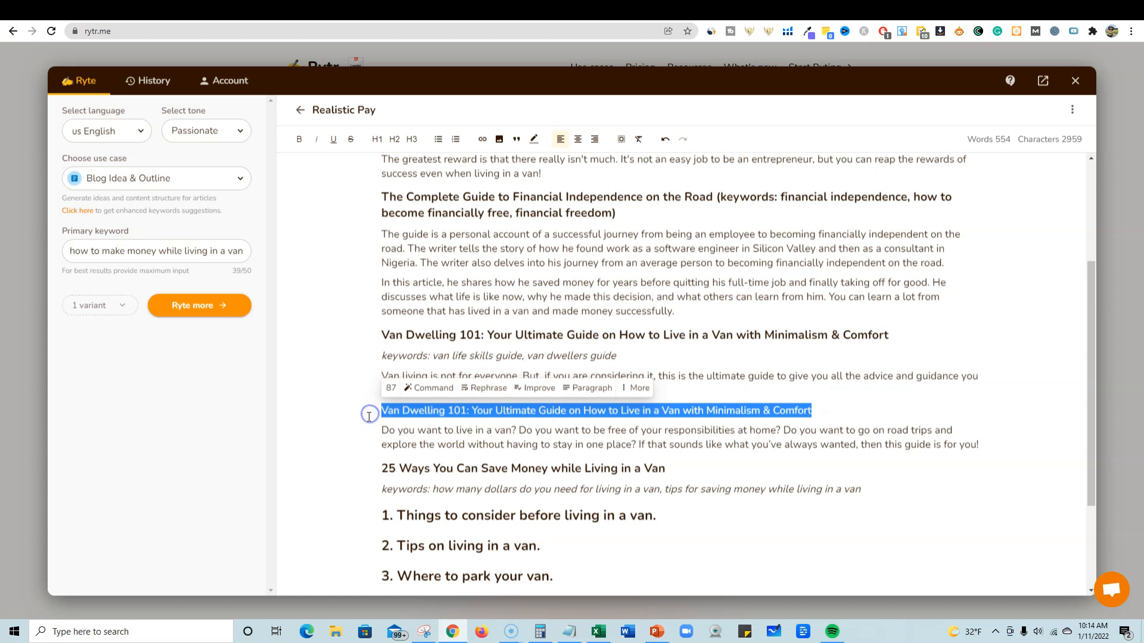
{"action": "key", "text": "BackSpace"}
{"action": "key", "text": "BackSpace"}
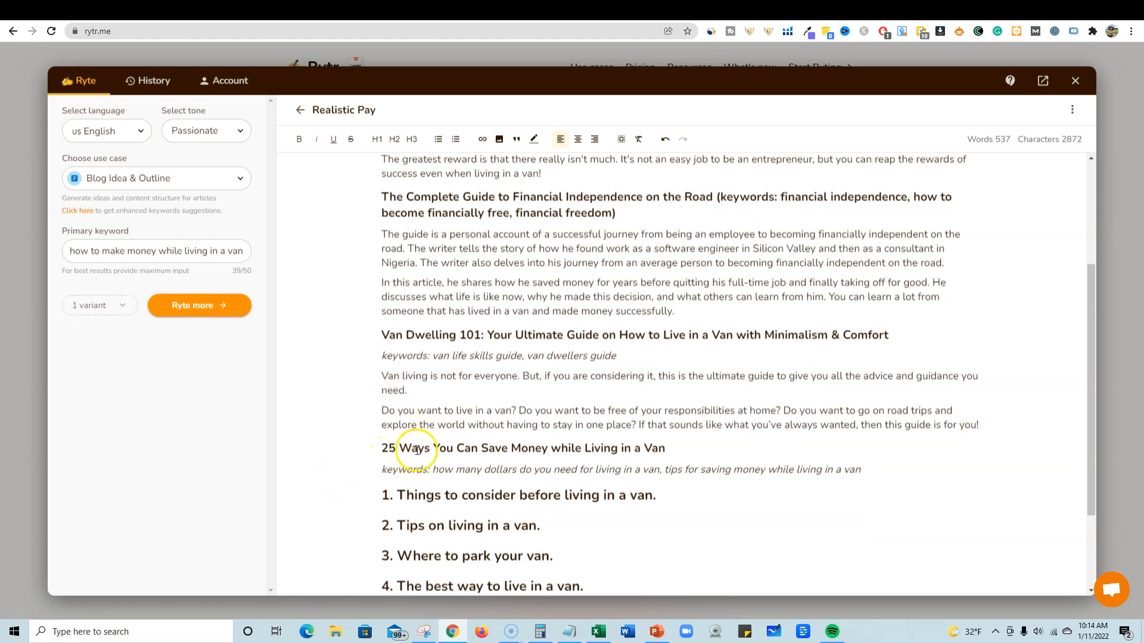
Step: Generate a Paragraph from the "25 Ways You Can Save Money while Living in a Van" heading and keywords, and delete its unwanted first line
{"action": "left_click_drag", "start_coordinate": [863, 470], "coordinate": [367, 450]}
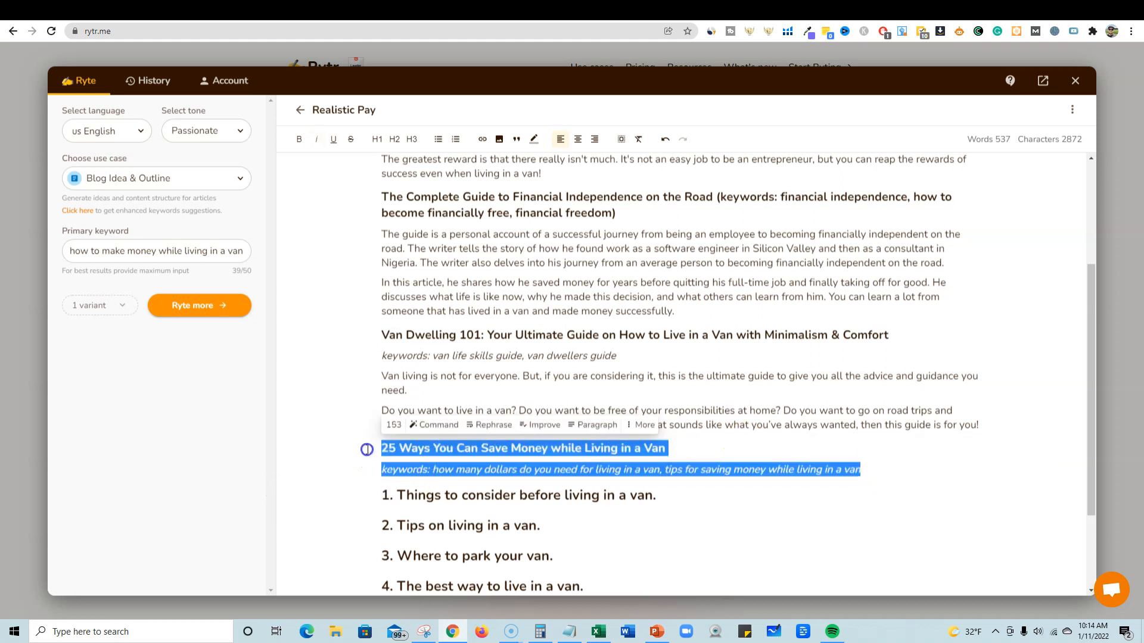
{"action": "left_click", "coordinate": [593, 425]}
{"action": "left_click_drag", "start_coordinate": [779, 487], "coordinate": [358, 488]}
{"action": "key", "text": "BackSpace"}
{"action": "key", "text": "BackSpace"}
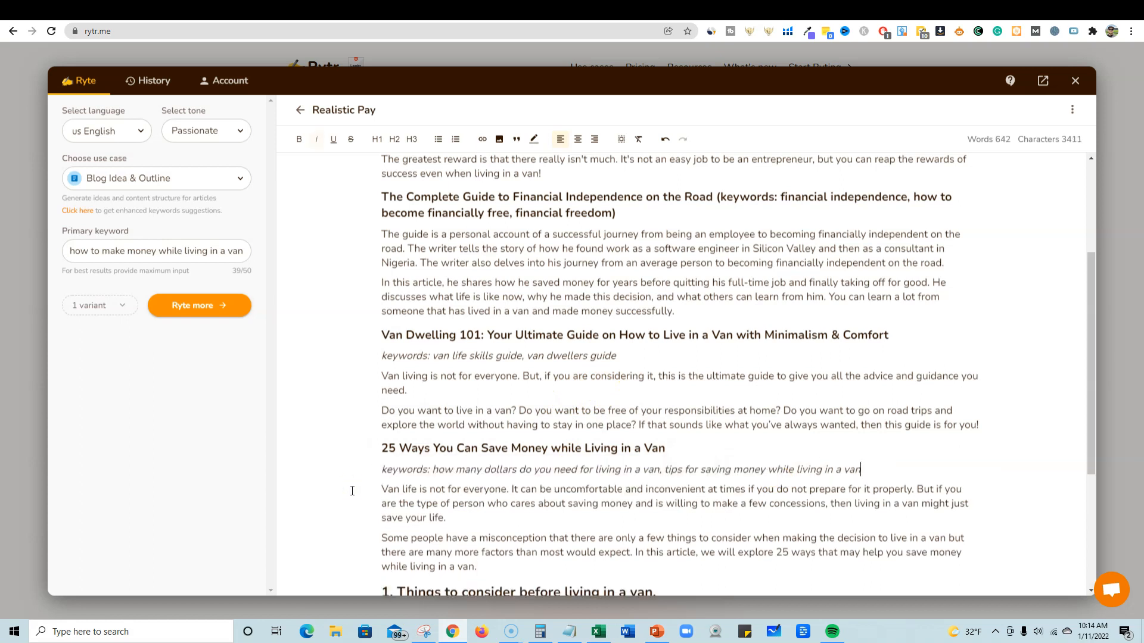
Step: Generate a further Paragraph from the "Some people have a misconception" text in the "25 Ways" section
{"action": "scroll", "coordinate": [507, 506], "scroll_direction": "down", "scroll_amount": 1}
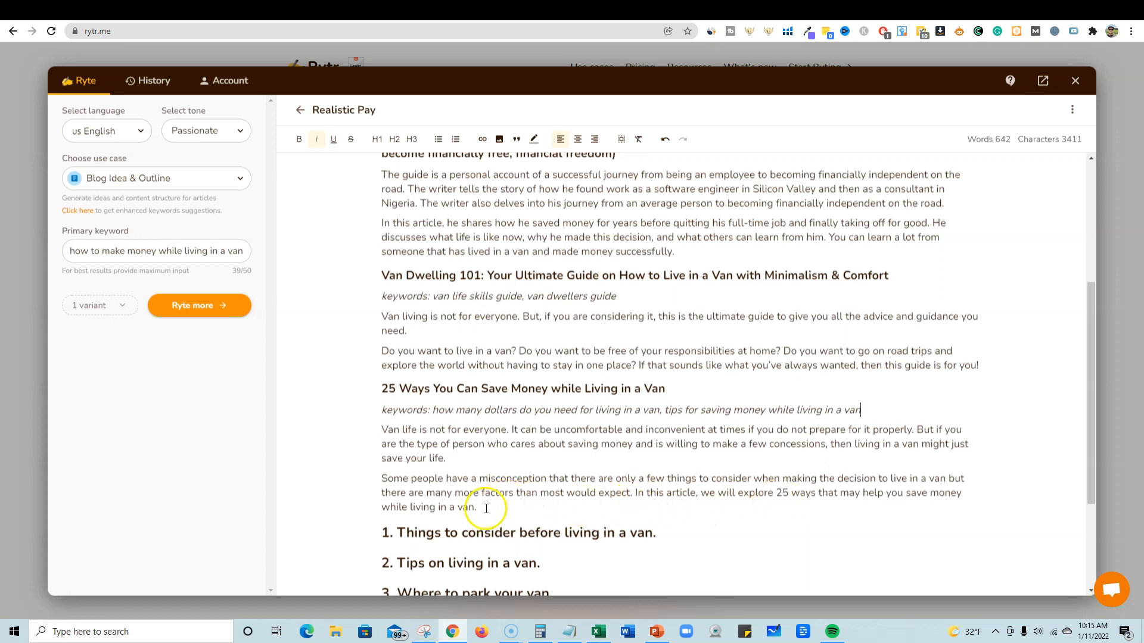
{"action": "left_click_drag", "start_coordinate": [480, 508], "coordinate": [372, 480]}
{"action": "left_click", "coordinate": [598, 456]}
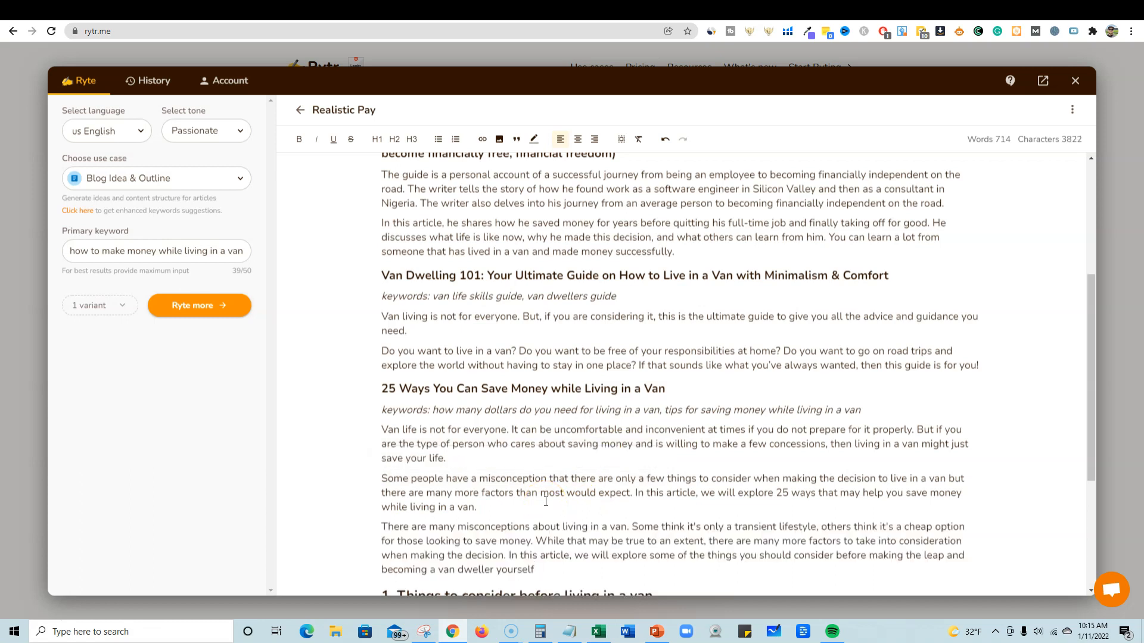
Step: Delete the whole "25 Ways You Can Save Money while Living in a Van" section, including its heading, keywords and generated text
{"action": "scroll", "coordinate": [546, 502], "scroll_direction": "down", "scroll_amount": 3}
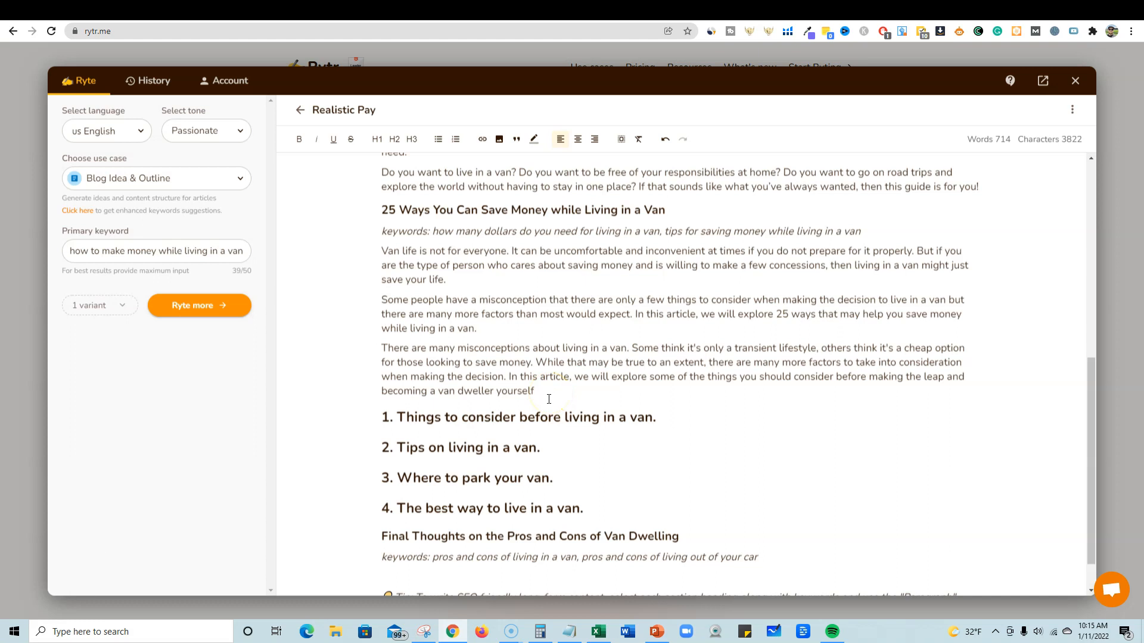
{"action": "left_click_drag", "start_coordinate": [548, 391], "coordinate": [379, 213]}
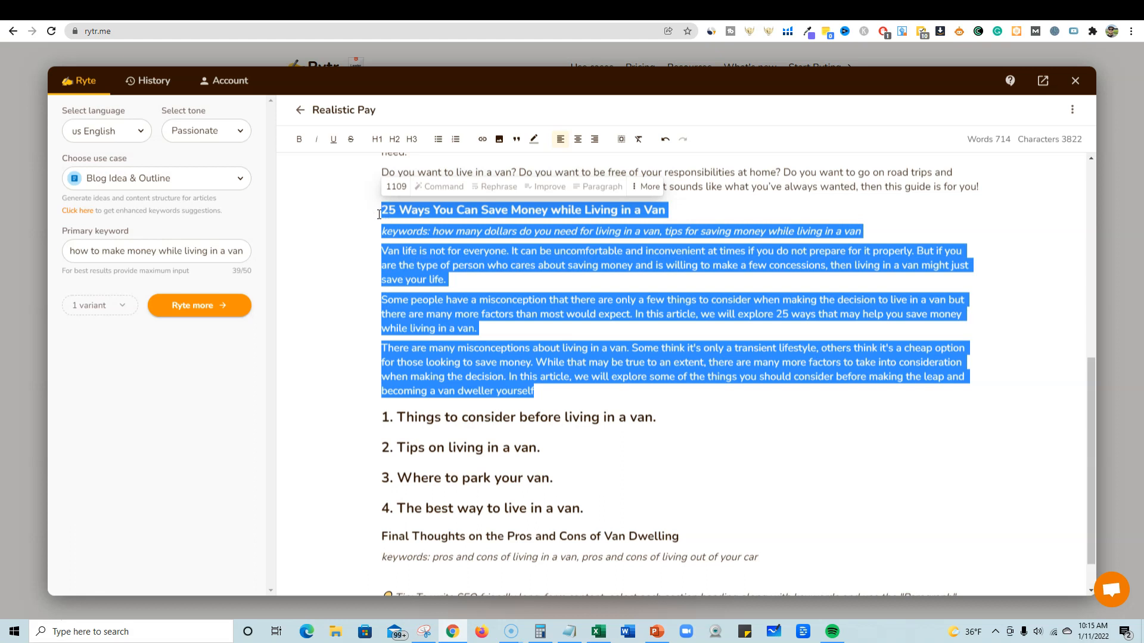
{"action": "left_click", "coordinate": [504, 327]}
{"action": "left_click", "coordinate": [544, 391]}
{"action": "left_click_drag", "start_coordinate": [544, 392], "coordinate": [371, 217]}
{"action": "key", "text": "BackSpace"}
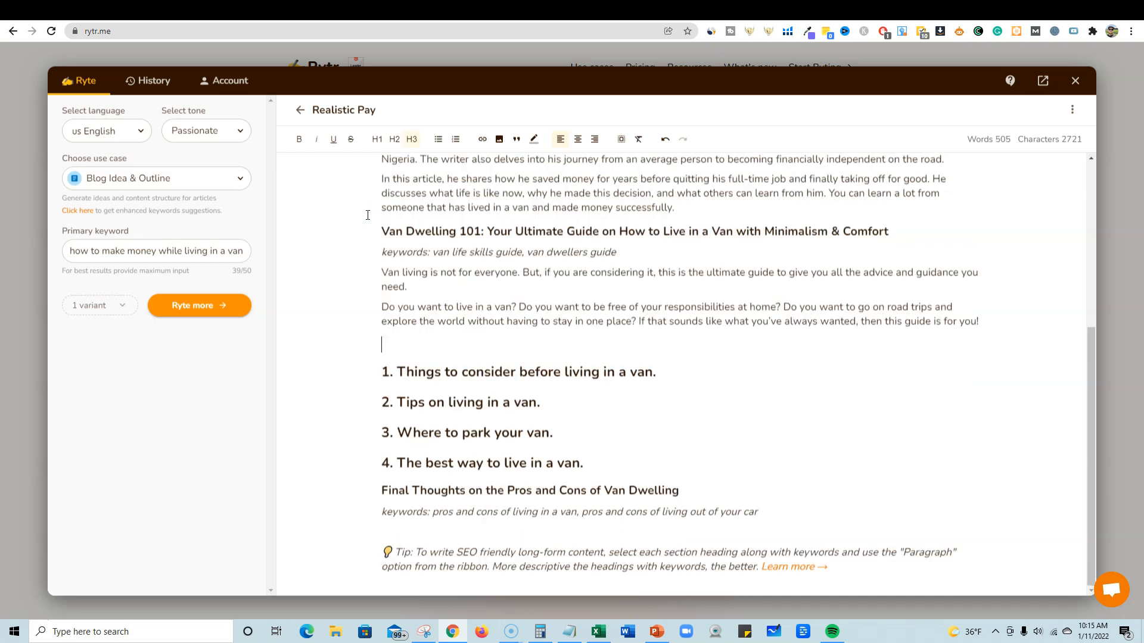
{"action": "key", "text": "BackSpace"}
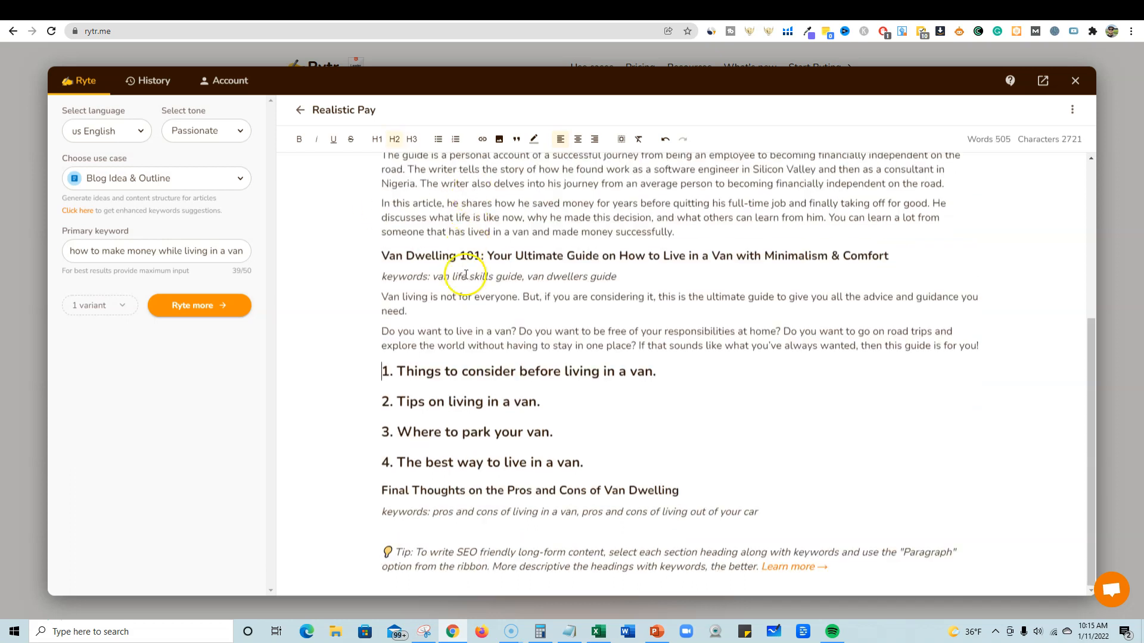
Step: Generate a Paragraph from heading 1, "Things to consider before living in a van."
{"action": "left_click", "coordinate": [666, 373]}
{"action": "left_click_drag", "start_coordinate": [666, 370], "coordinate": [404, 376]}
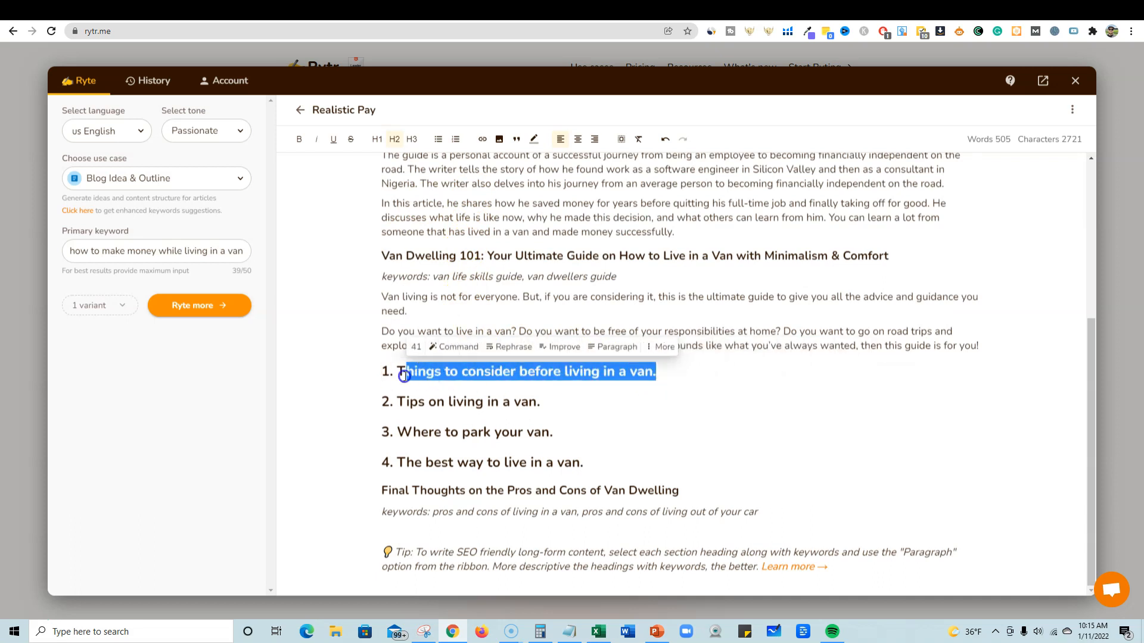
{"action": "left_click", "coordinate": [613, 347]}
{"action": "key", "text": "BackSpace"}
Step: Reword heading 2 as "Tips on making money while living in a van."
{"action": "scroll", "coordinate": [542, 401], "scroll_direction": "down", "scroll_amount": 2}
{"action": "left_click_drag", "start_coordinate": [541, 402], "coordinate": [398, 396]}
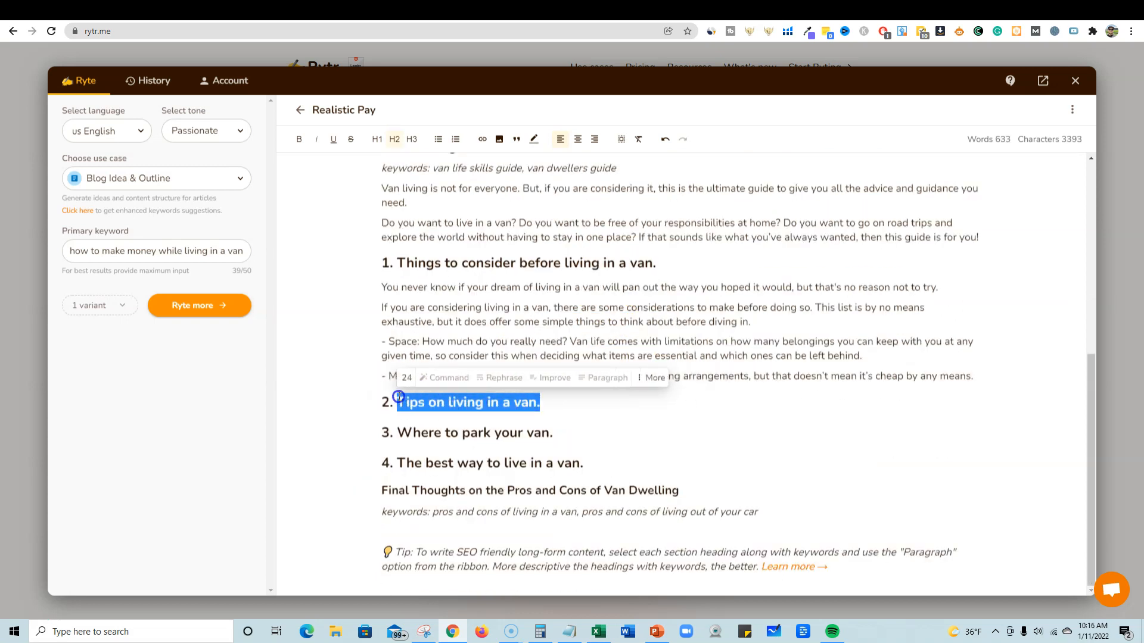
{"action": "left_click", "coordinate": [554, 406]}
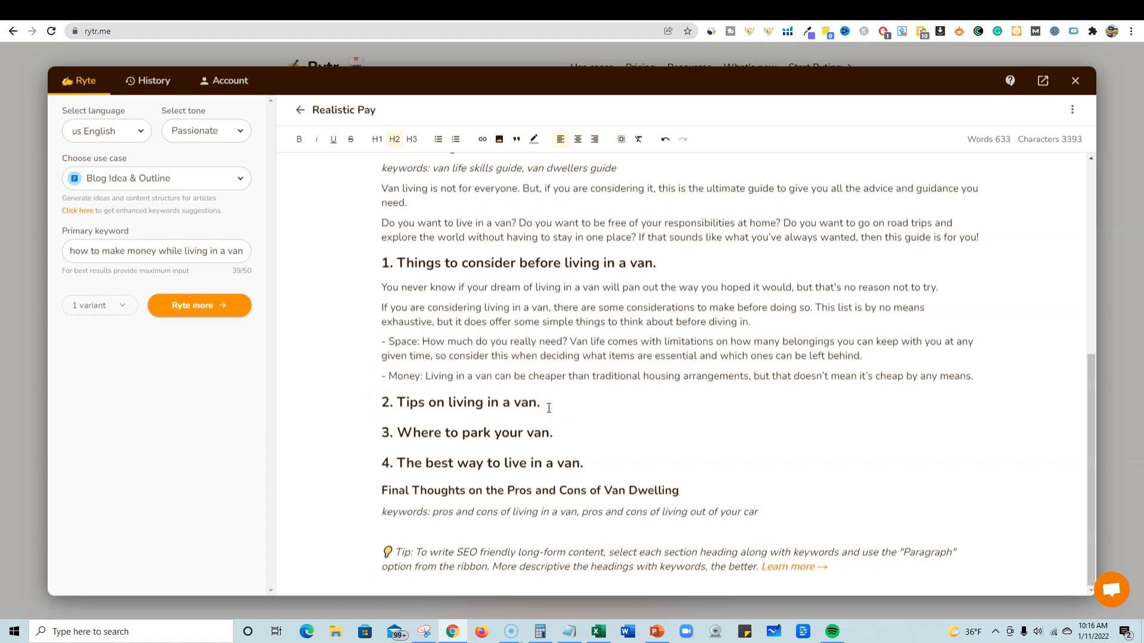
{"action": "left_click", "coordinate": [538, 404]}
{"action": "left_click_drag", "start_coordinate": [533, 403], "coordinate": [440, 404]}
{"action": "type", "text": "makeing money while"}
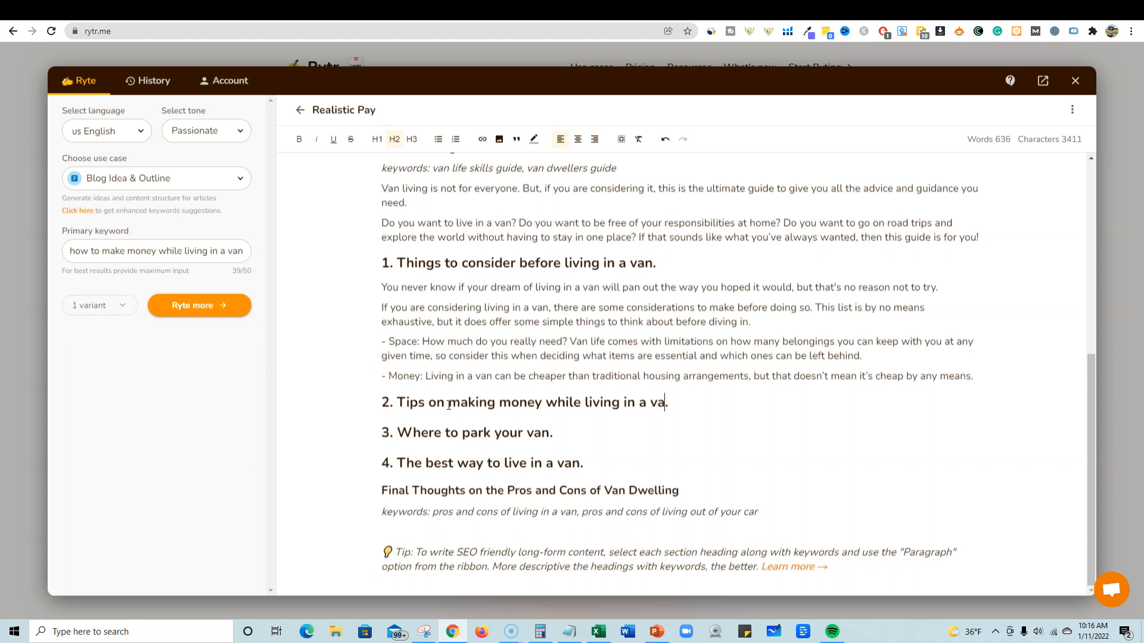
Step: Generate a Paragraph from heading 2 about making money and read through its tips down to "Work remotely when possible"
{"action": "left_click_drag", "start_coordinate": [676, 403], "coordinate": [400, 396]}
{"action": "left_click", "coordinate": [603, 377]}
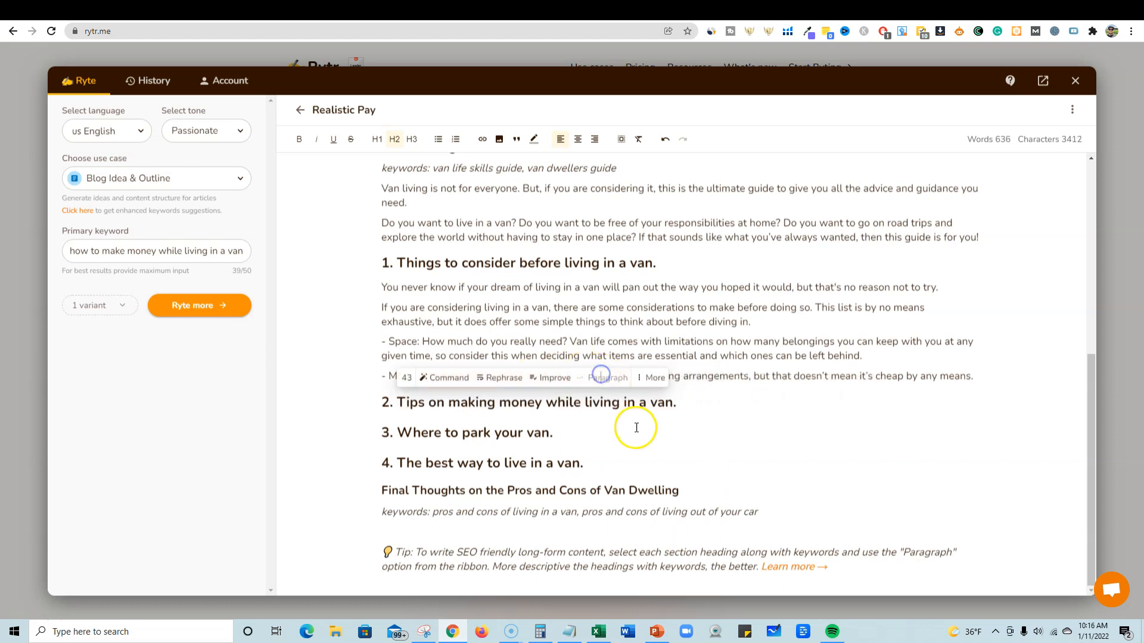
{"action": "left_click_drag", "start_coordinate": [530, 427], "coordinate": [785, 427]}
{"action": "left_click_drag", "start_coordinate": [452, 447], "coordinate": [762, 447]}
{"action": "left_click_drag", "start_coordinate": [380, 476], "coordinate": [608, 467]}
{"action": "mouse_move", "coordinate": [406, 487]}
{"action": "left_mouse_down"}
{"action": "mouse_move", "coordinate": [391, 487]}
{"action": "mouse_move", "coordinate": [555, 482]}
{"action": "left_mouse_up"}
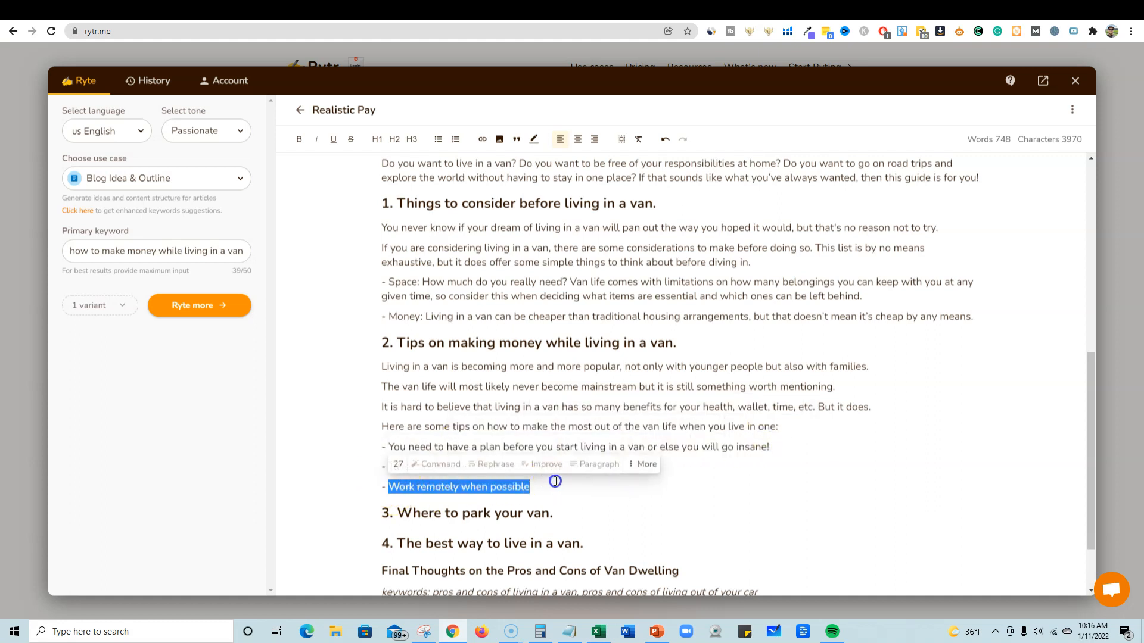
{"action": "left_click", "coordinate": [538, 492]}
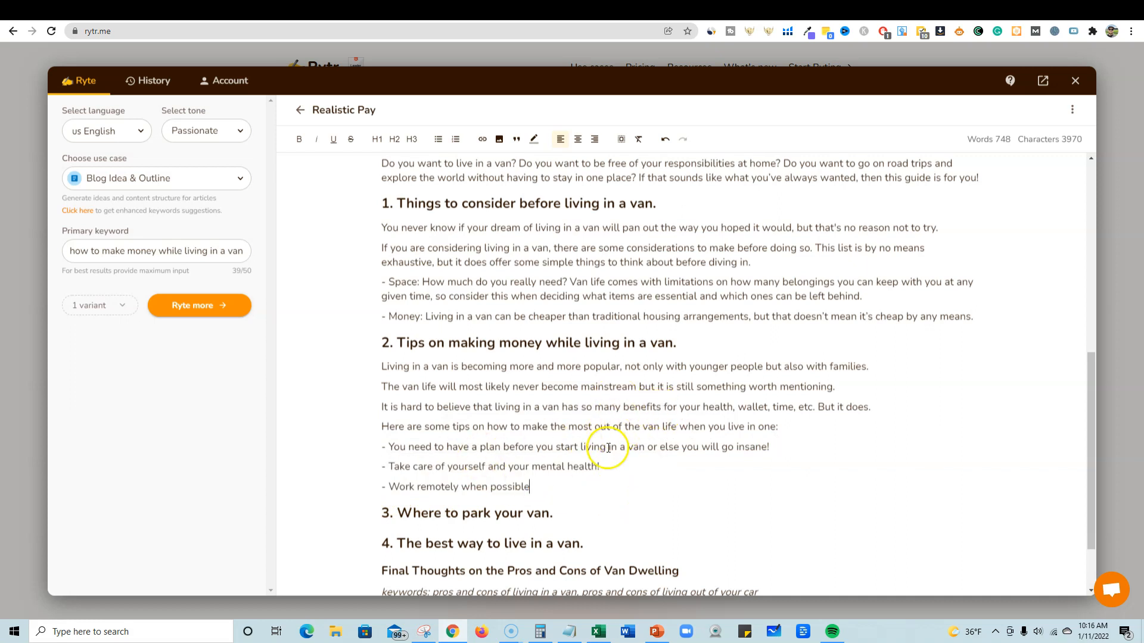
Step: Reword heading 3 as "Where to park your van at night when living in one." and generate a Paragraph from it
{"action": "scroll", "coordinate": [608, 448], "scroll_direction": "down", "scroll_amount": 2}
{"action": "left_click_drag", "start_coordinate": [560, 435], "coordinate": [583, 431]}
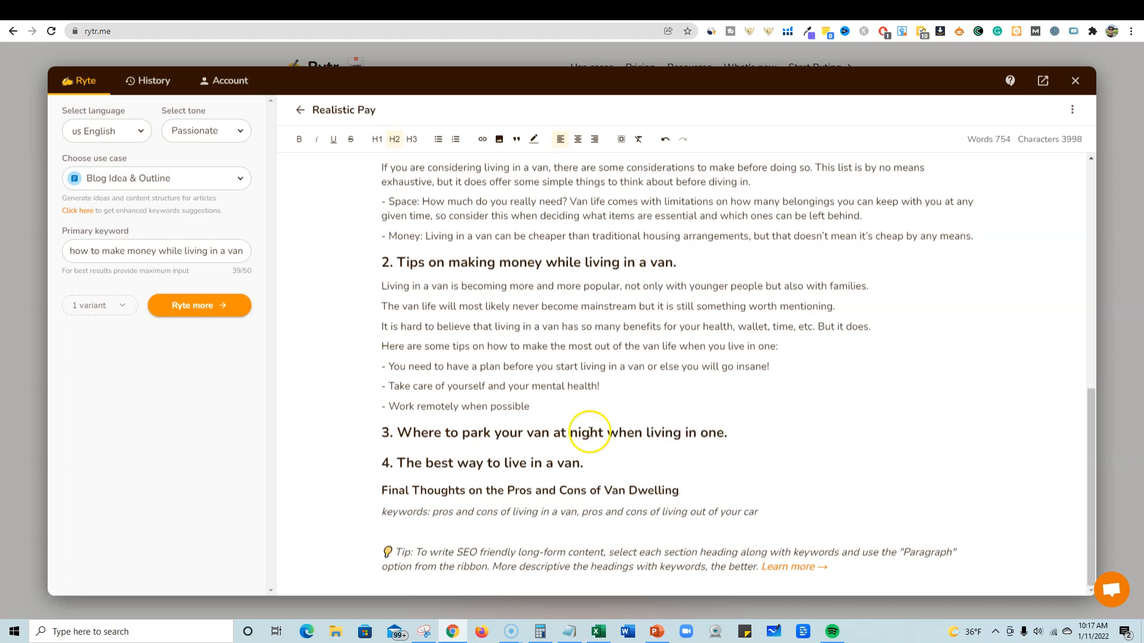
{"action": "left_click_drag", "start_coordinate": [744, 438], "coordinate": [347, 442]}
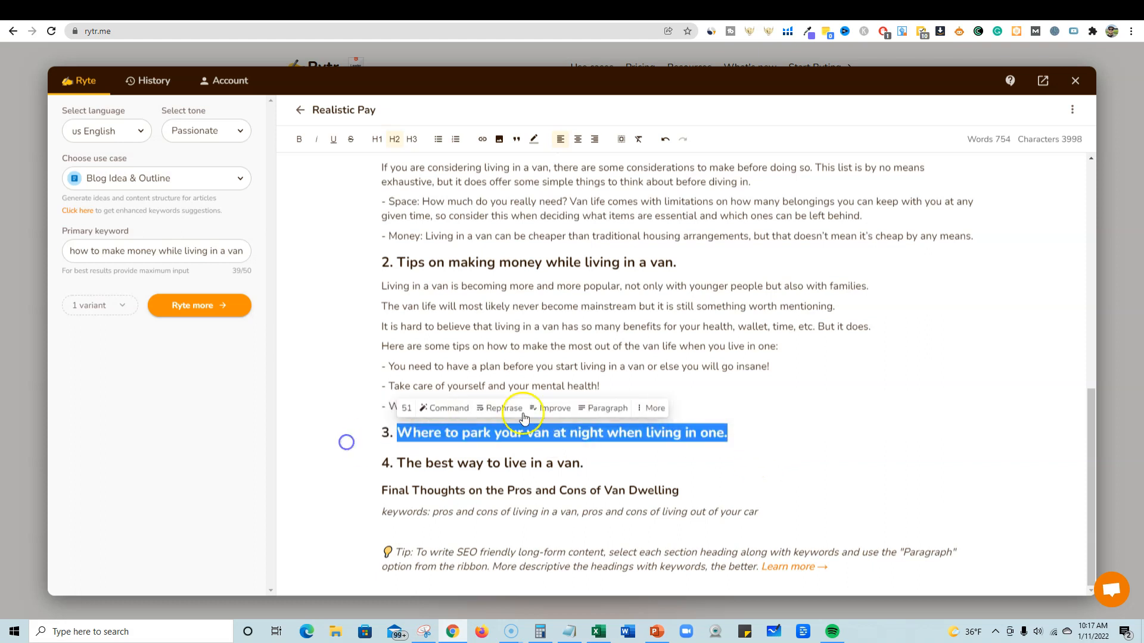
{"action": "left_click", "coordinate": [627, 407]}
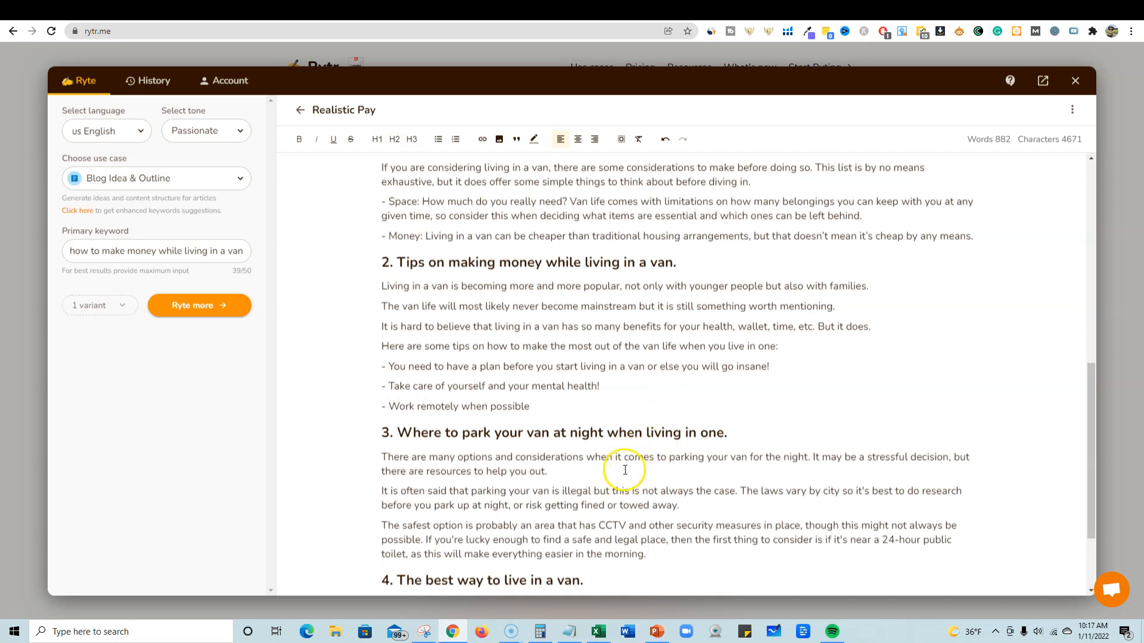
Step: Reword heading 4 as "The best way to live in a van full time." and generate a Paragraph from it
{"action": "scroll", "coordinate": [625, 465], "scroll_direction": "down", "scroll_amount": 2}
{"action": "left_click", "coordinate": [581, 465]}
{"action": "type", "text": "full time"}
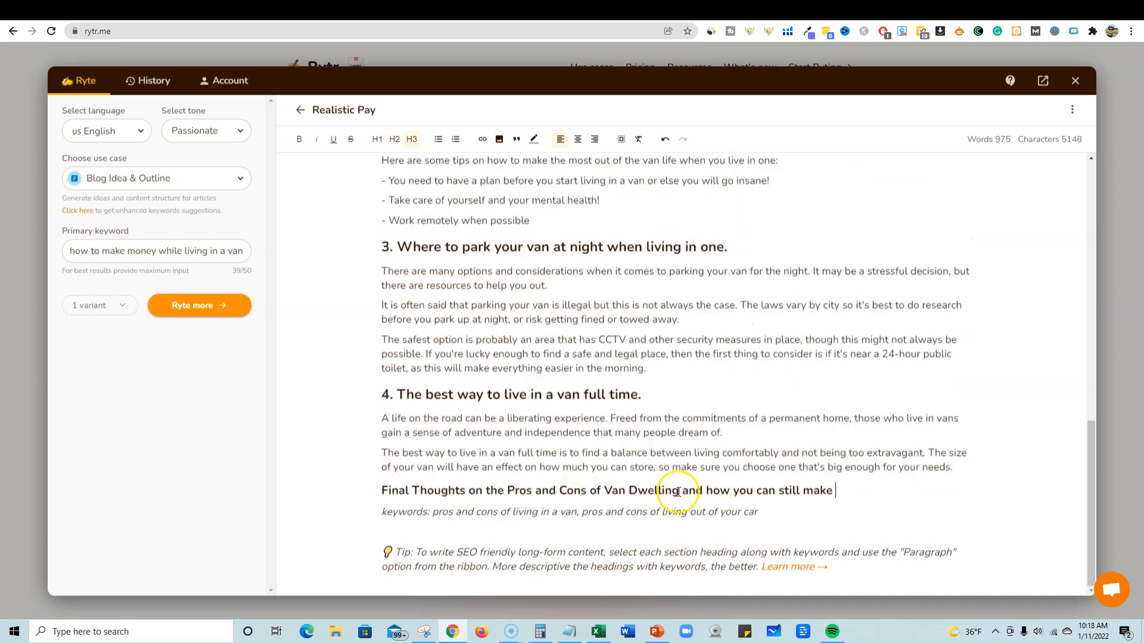
Step: Extend the Final Thoughts heading with "make money and a living" and its keywords with "making money while living in a van", and generate a Paragraph
{"action": "left_click_drag", "start_coordinate": [926, 513], "coordinate": [376, 496]}
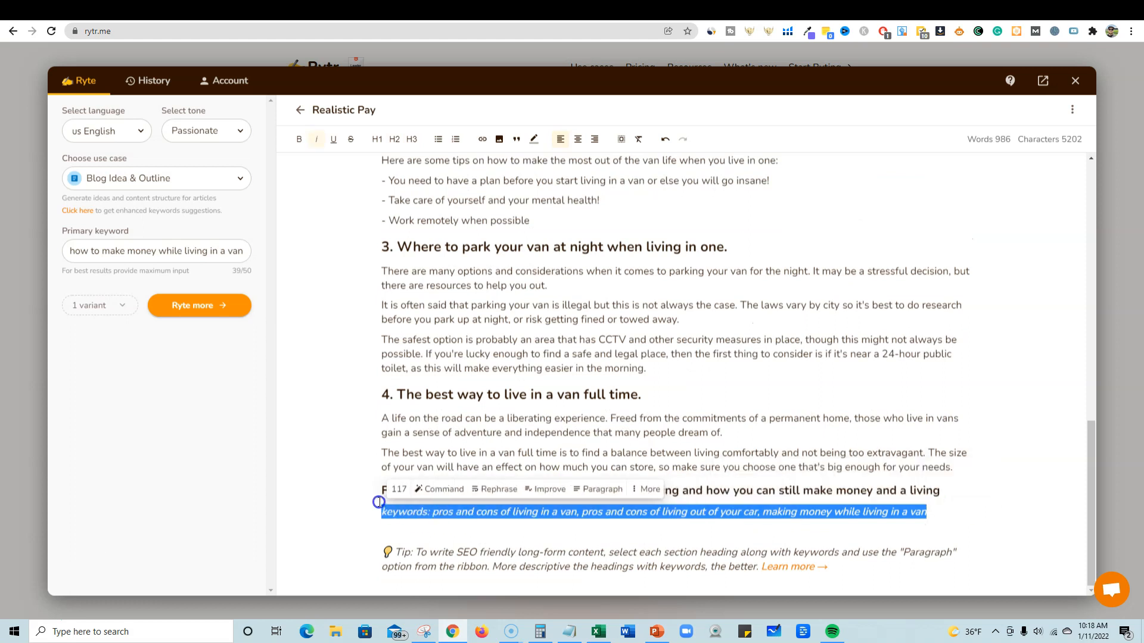
{"action": "left_click", "coordinate": [566, 476]}
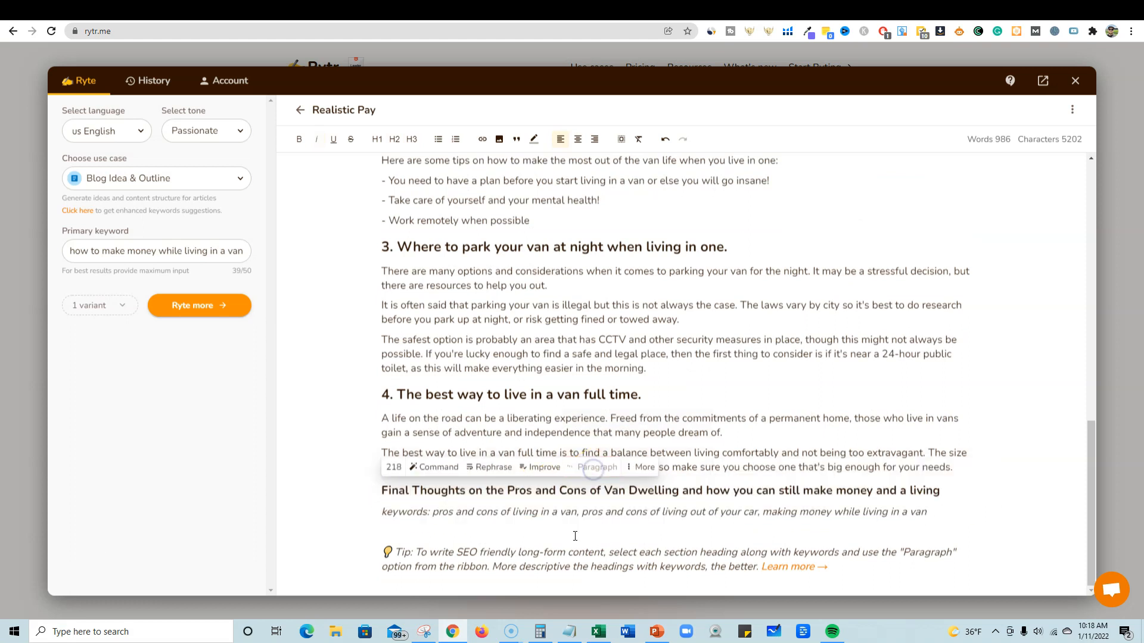
{"action": "type", "text": "he"}
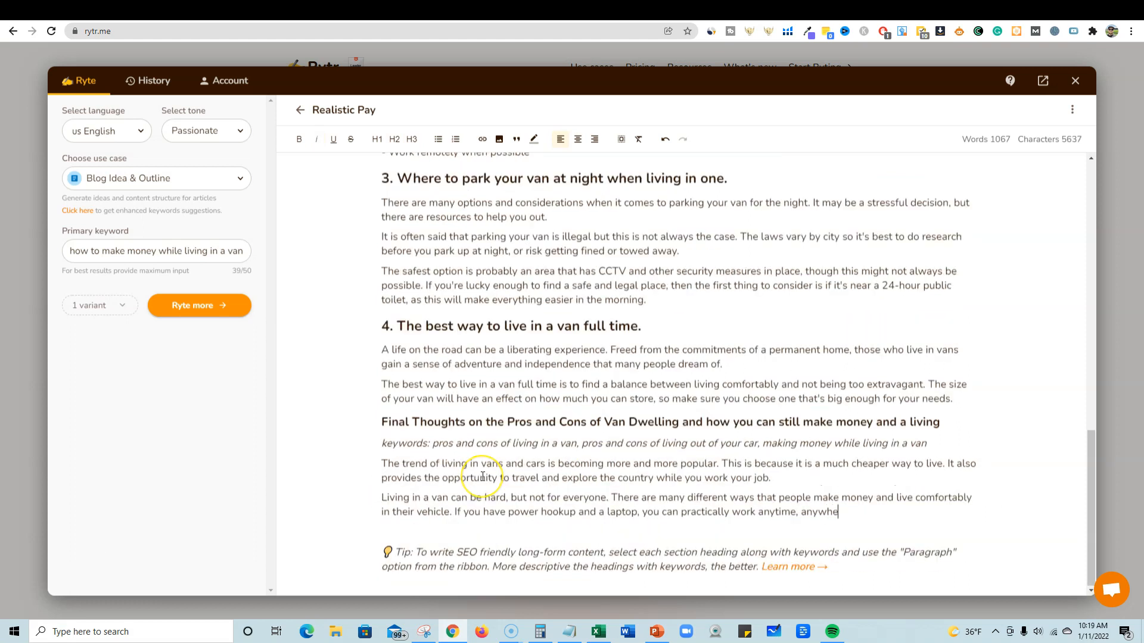
Step: Delete the tip about writing SEO friendly long-form content at the end of the article
{"action": "scroll", "coordinate": [491, 417], "scroll_direction": "up", "scroll_amount": 3}
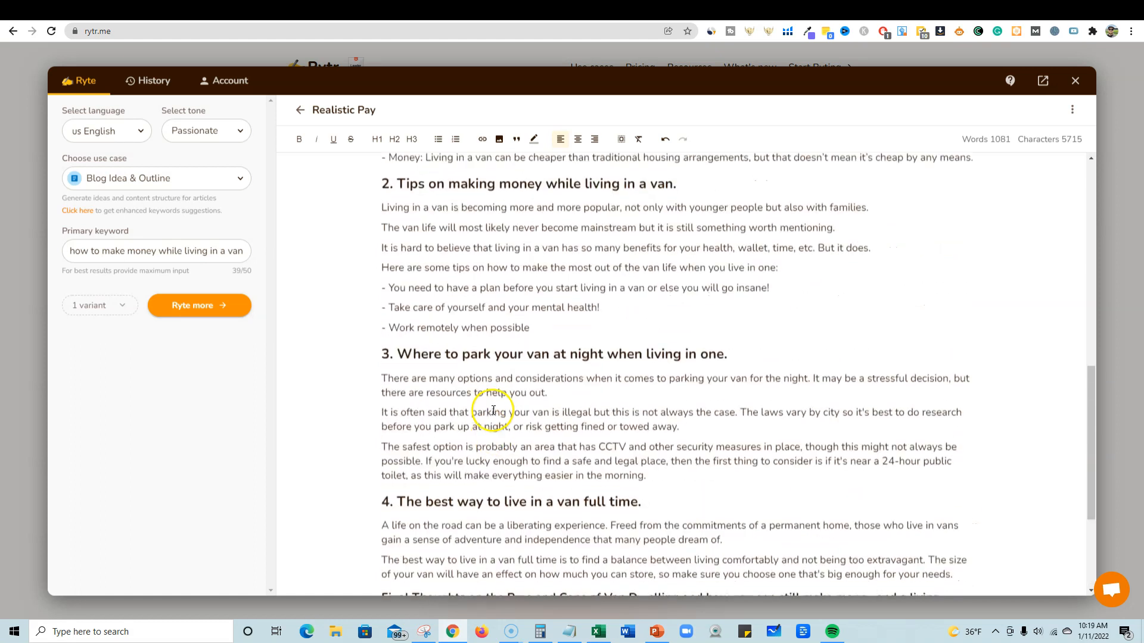
{"action": "scroll", "coordinate": [497, 403], "scroll_direction": "up", "scroll_amount": 10}
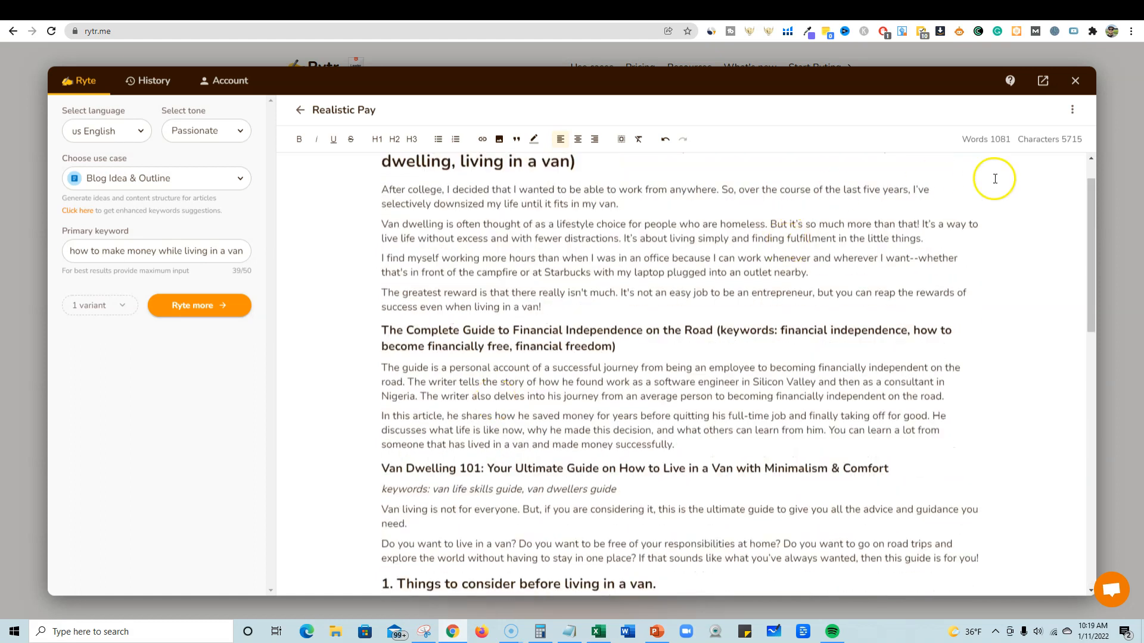
{"action": "scroll", "coordinate": [765, 246], "scroll_direction": "up", "scroll_amount": 1}
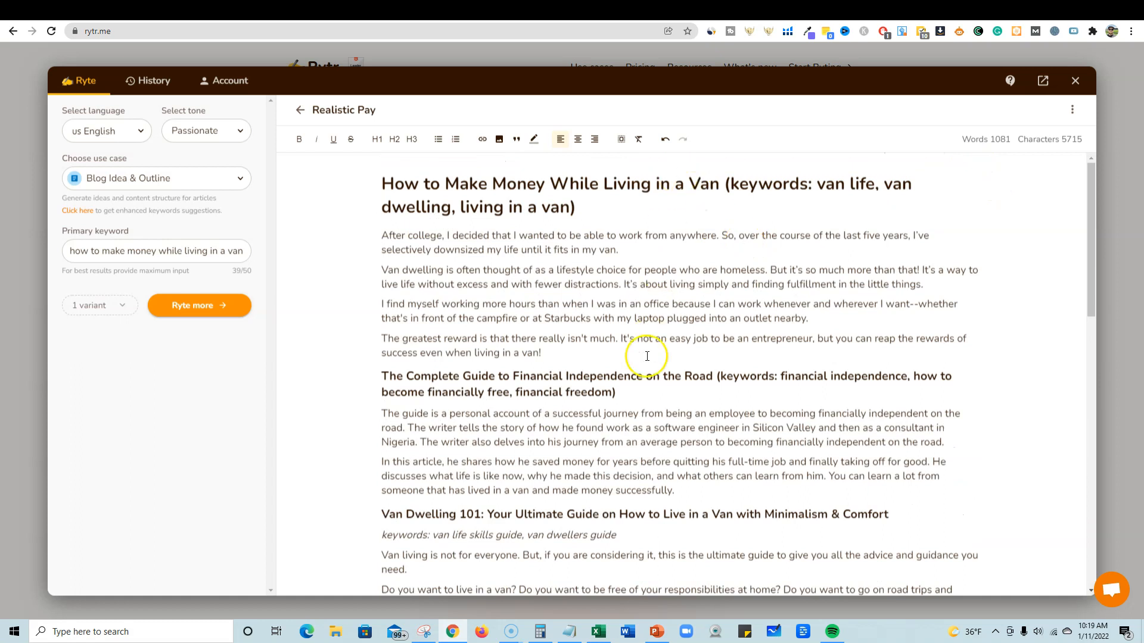
{"action": "scroll", "coordinate": [648, 358], "scroll_direction": "down", "scroll_amount": 5}
{"action": "scroll", "coordinate": [647, 358], "scroll_direction": "down", "scroll_amount": 6}
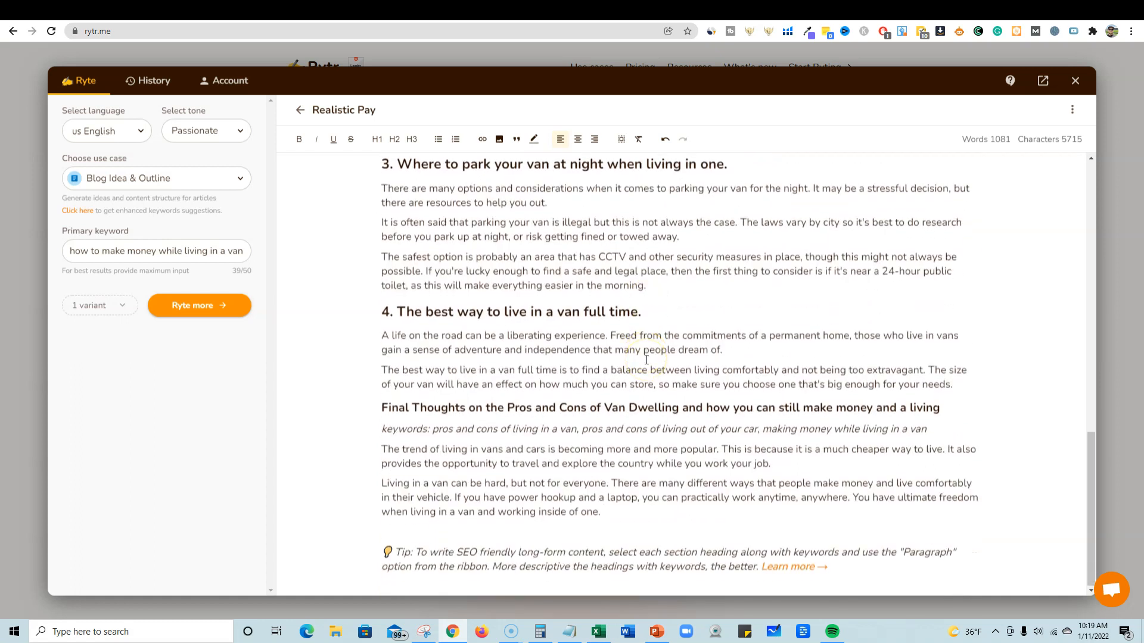
{"action": "left_click", "coordinate": [382, 548]}
{"action": "left_click_drag", "start_coordinate": [382, 548], "coordinate": [919, 569]}
{"action": "key", "text": "BackSpace"}
Step: Review the article's headings and generated paragraphs from the opening title through section 4
{"action": "scroll", "coordinate": [544, 401], "scroll_direction": "up", "scroll_amount": 8}
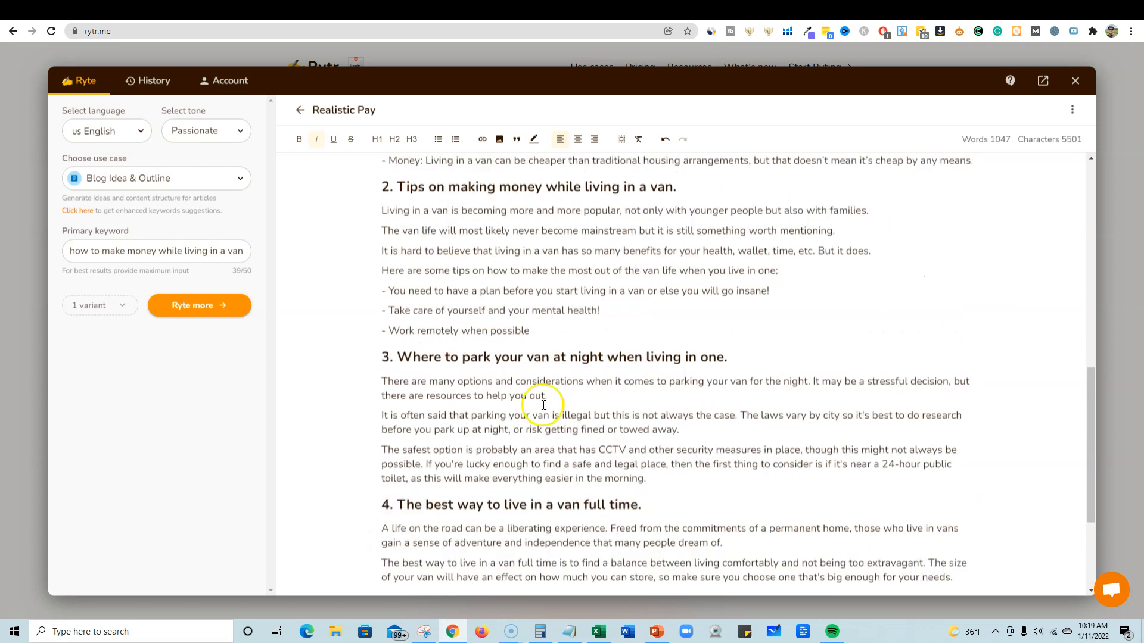
{"action": "scroll", "coordinate": [593, 437], "scroll_direction": "up", "scroll_amount": 5}
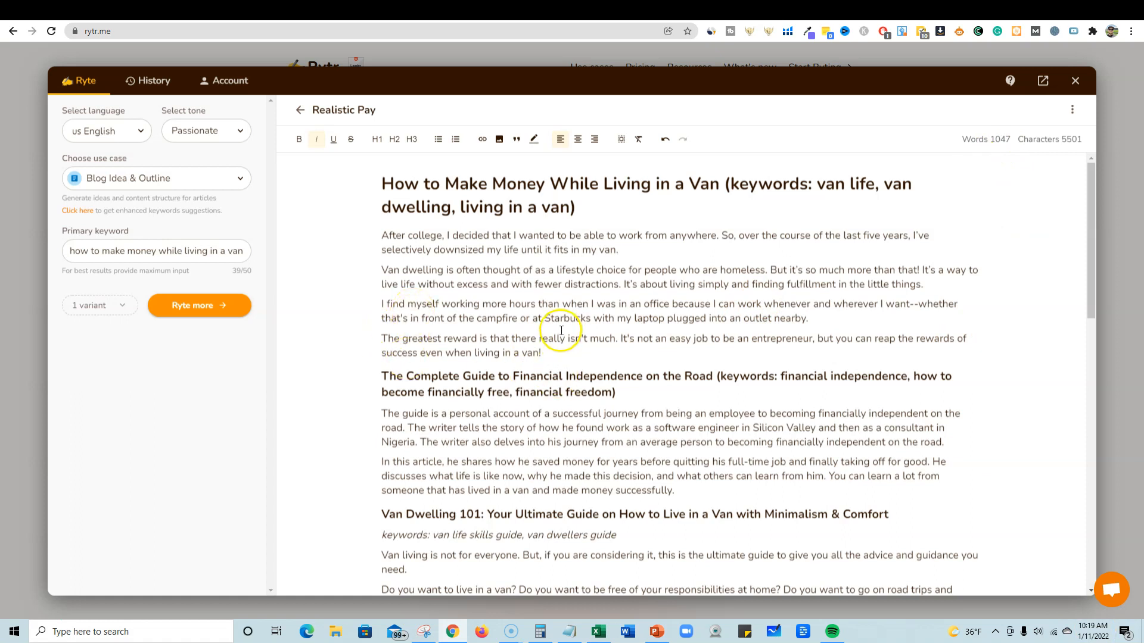
{"action": "scroll", "coordinate": [558, 329], "scroll_direction": "down", "scroll_amount": 3}
{"action": "scroll", "coordinate": [561, 331], "scroll_direction": "down", "scroll_amount": 1}
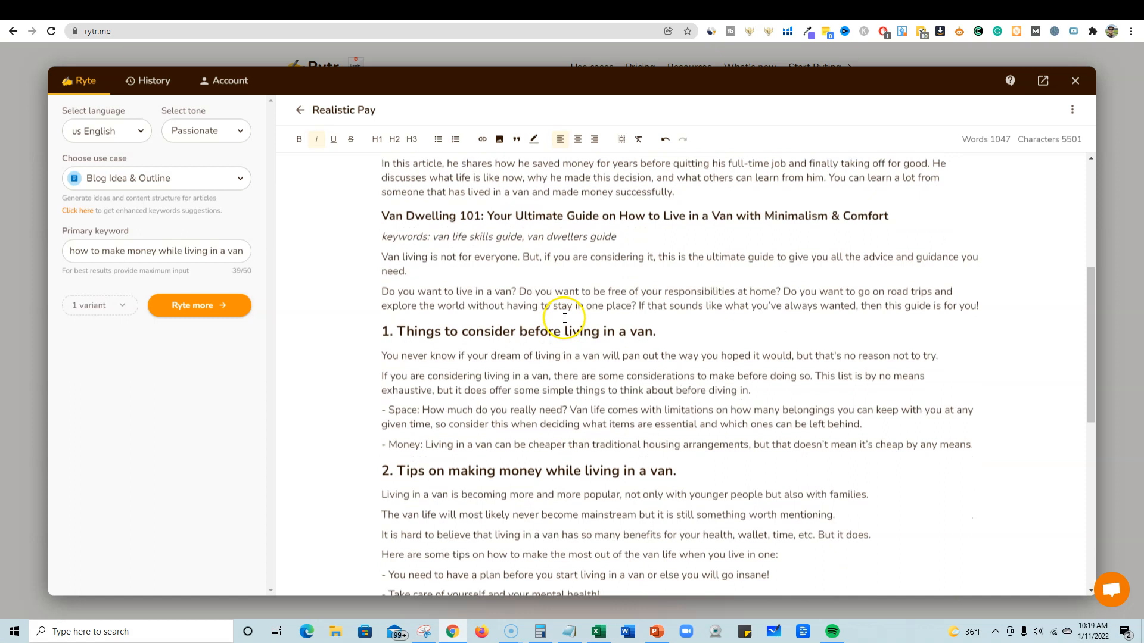
{"action": "scroll", "coordinate": [560, 330], "scroll_direction": "down", "scroll_amount": 4}
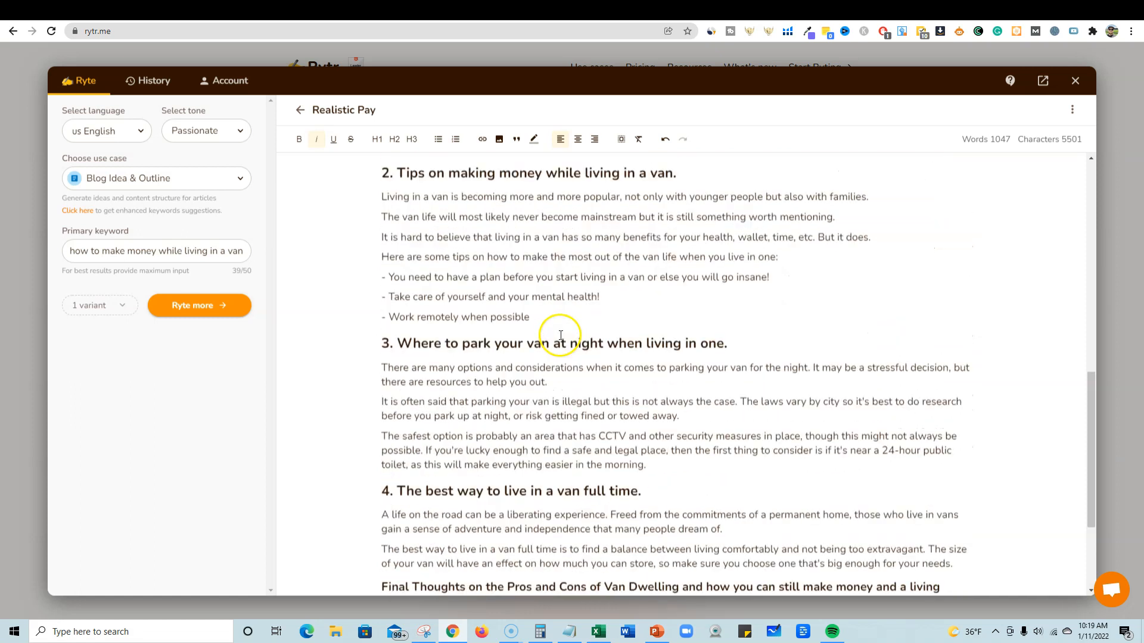
{"action": "scroll", "coordinate": [559, 340], "scroll_direction": "up", "scroll_amount": 7}
{"action": "scroll", "coordinate": [559, 341], "scroll_direction": "up", "scroll_amount": 1}
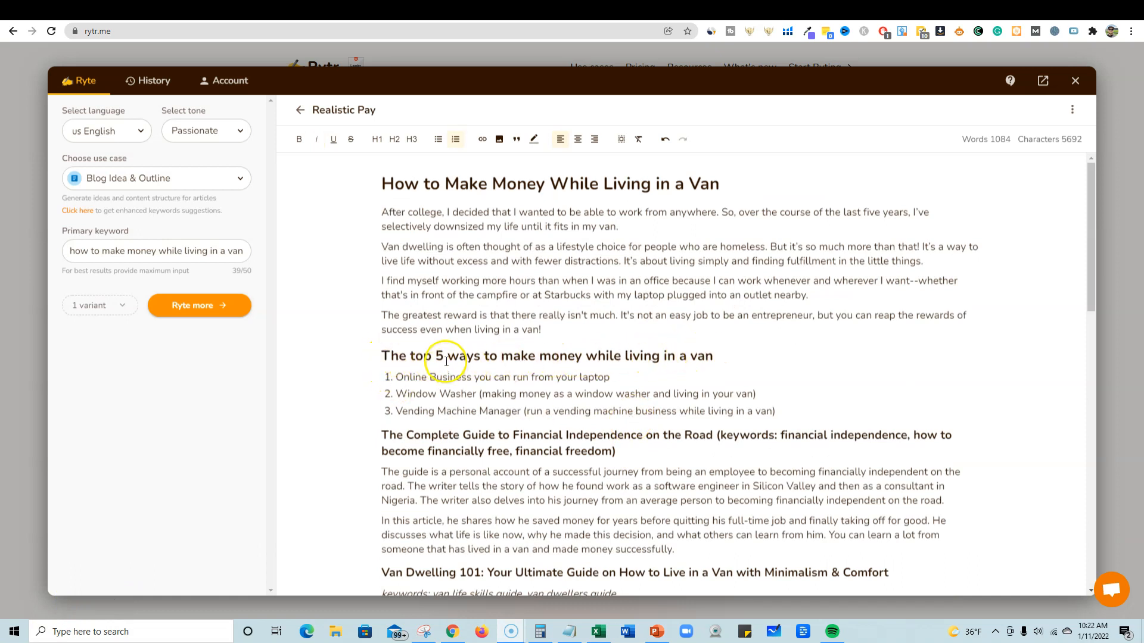
Step: Review the online business, window washer and vending machine items under "The top 5 ways to make money while living in a van"
{"action": "left_click_drag", "start_coordinate": [404, 377], "coordinate": [693, 407]}
{"action": "left_click", "coordinate": [803, 381]}
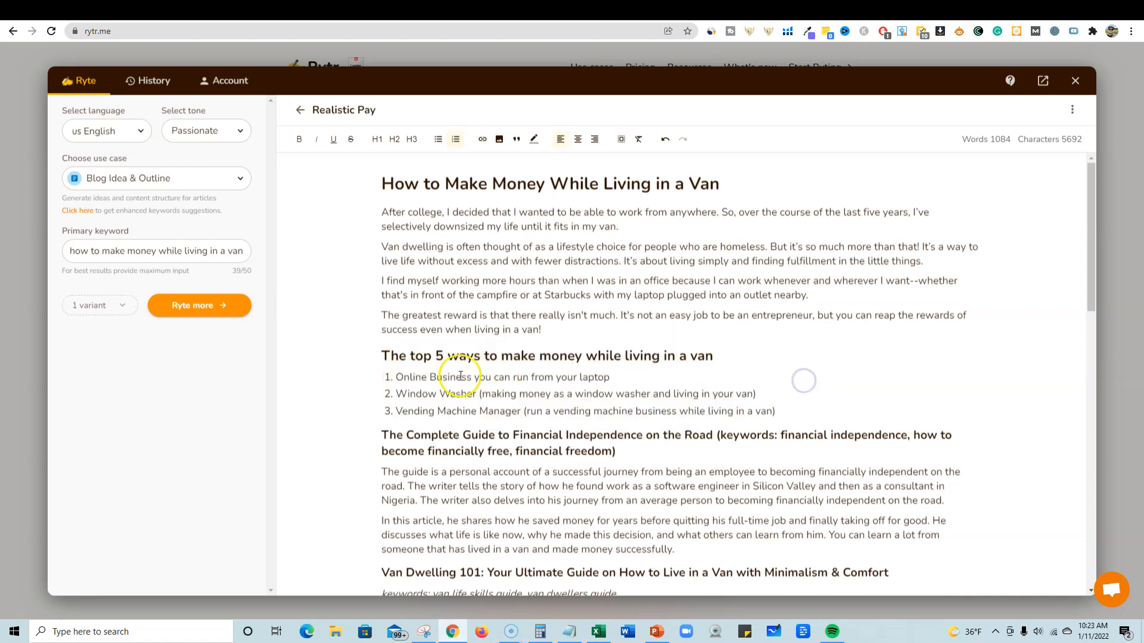
{"action": "left_click_drag", "start_coordinate": [390, 376], "coordinate": [610, 371]}
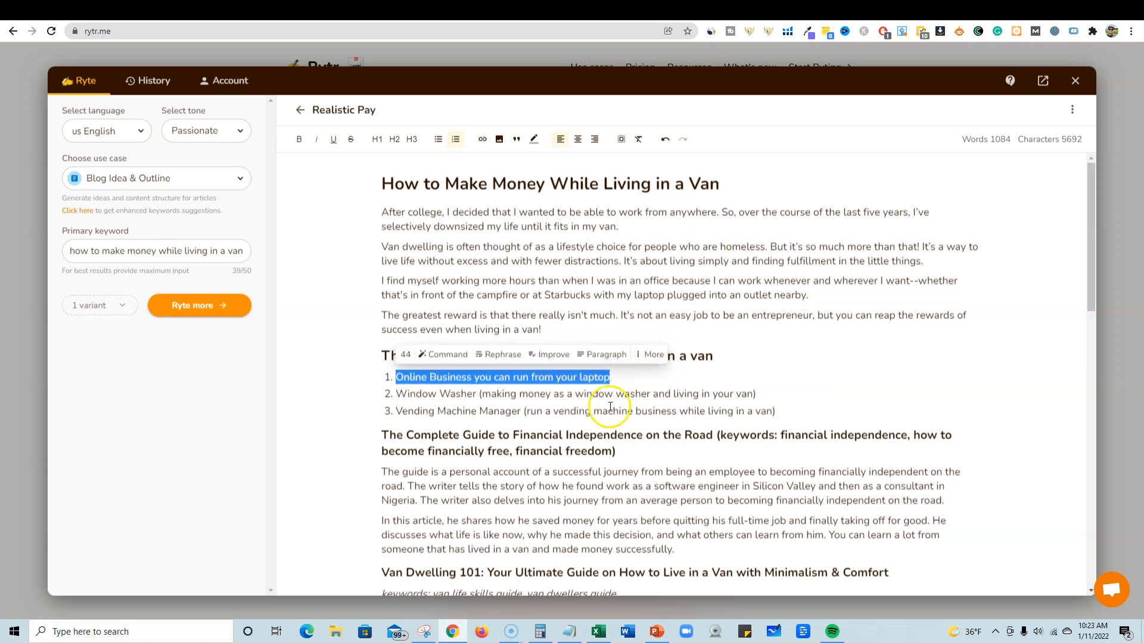
{"action": "left_click", "coordinate": [563, 394]}
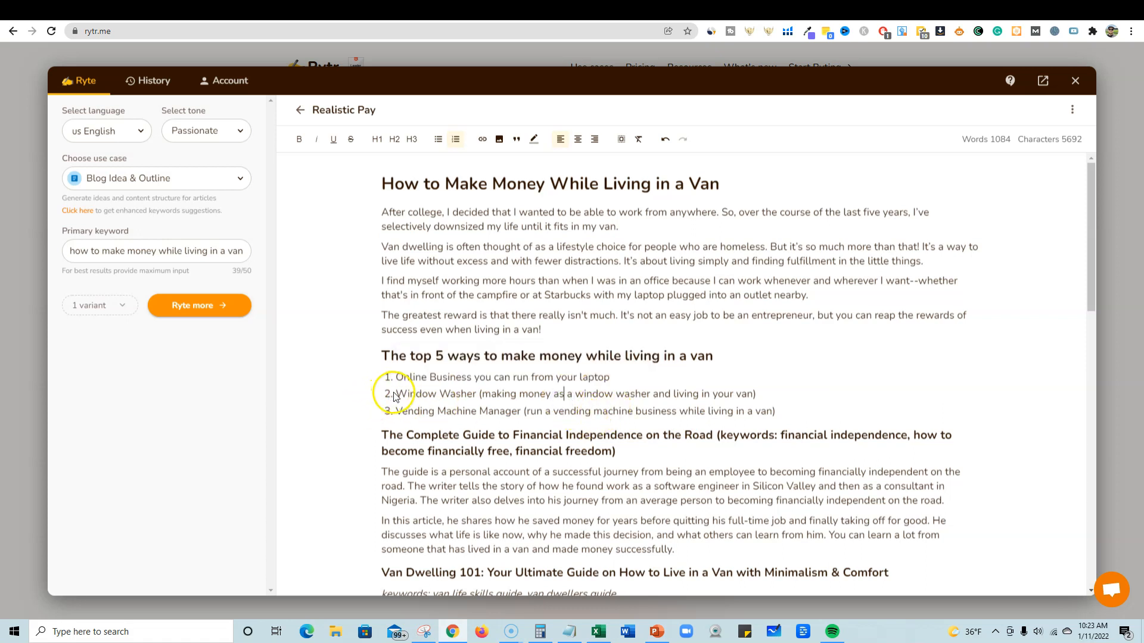
{"action": "left_click_drag", "start_coordinate": [399, 395], "coordinate": [601, 394]}
{"action": "left_click_drag", "start_coordinate": [397, 411], "coordinate": [605, 411]}
{"action": "left_click", "coordinate": [775, 395]}
Step: Switch to RankIQ and open the report for "how to make money while living in a van"
{"action": "left_click", "coordinate": [720, 9]}
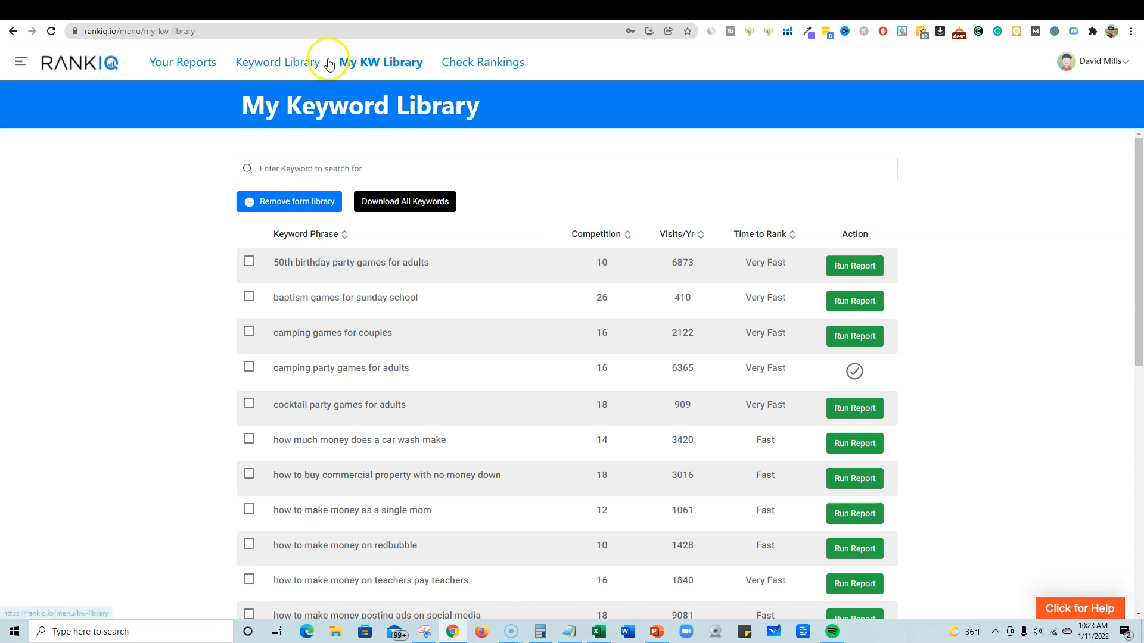
{"action": "left_click", "coordinate": [184, 64]}
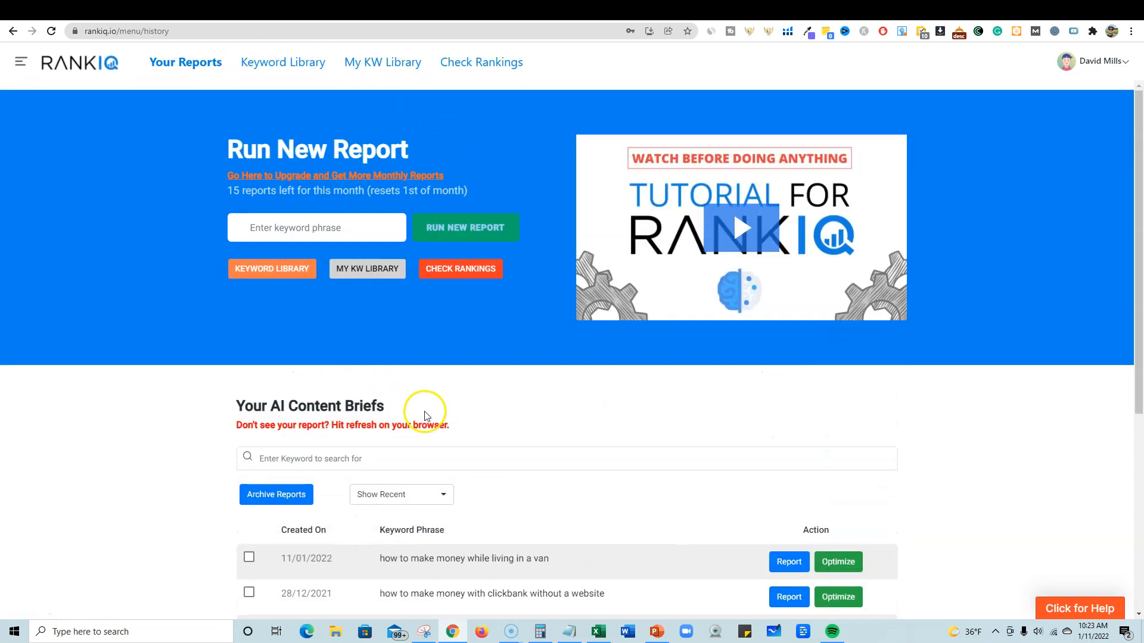
{"action": "scroll", "coordinate": [426, 409], "scroll_direction": "down", "scroll_amount": 2}
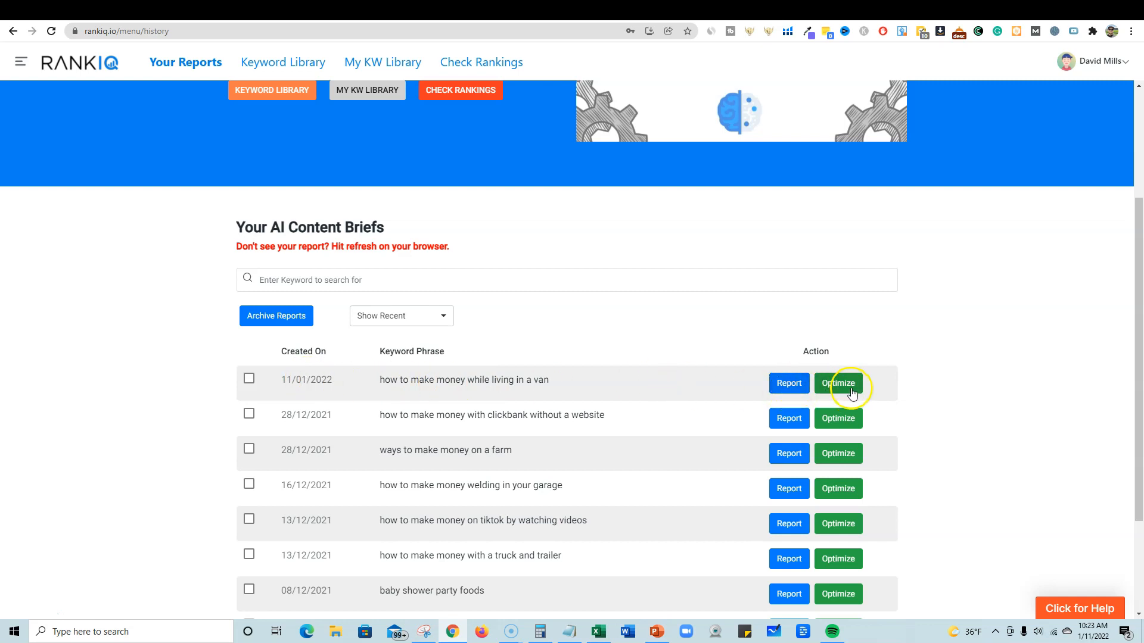
{"action": "left_click", "coordinate": [798, 387]}
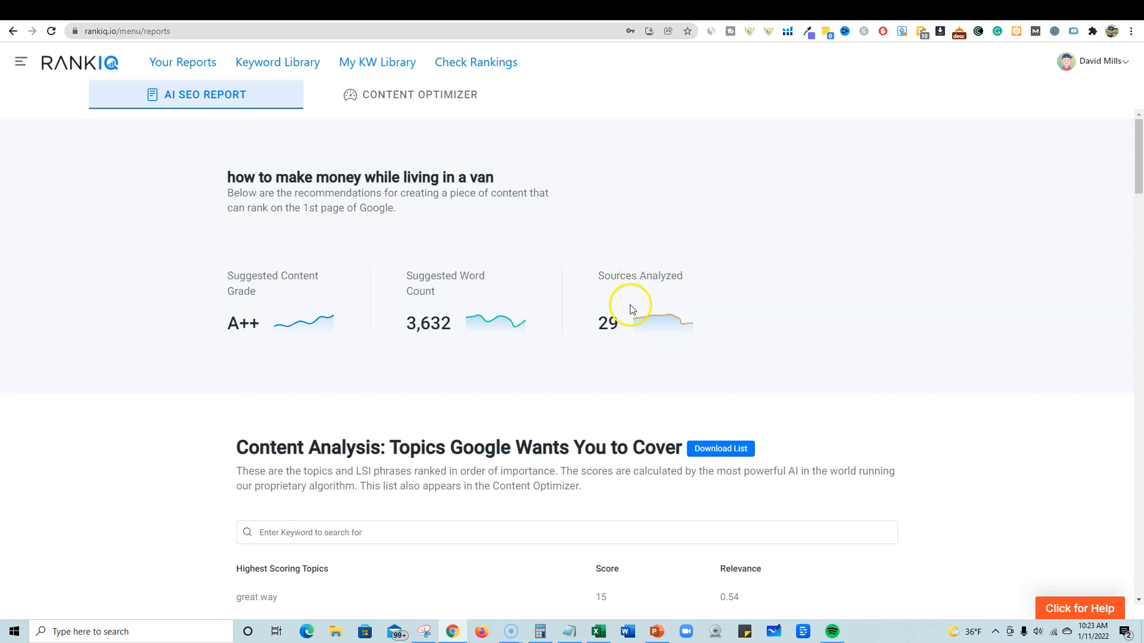
Step: Examine the report's highest scoring topics for job ideas, highlighting "social media" and "national parks"
{"action": "scroll", "coordinate": [626, 301], "scroll_direction": "down", "scroll_amount": 4}
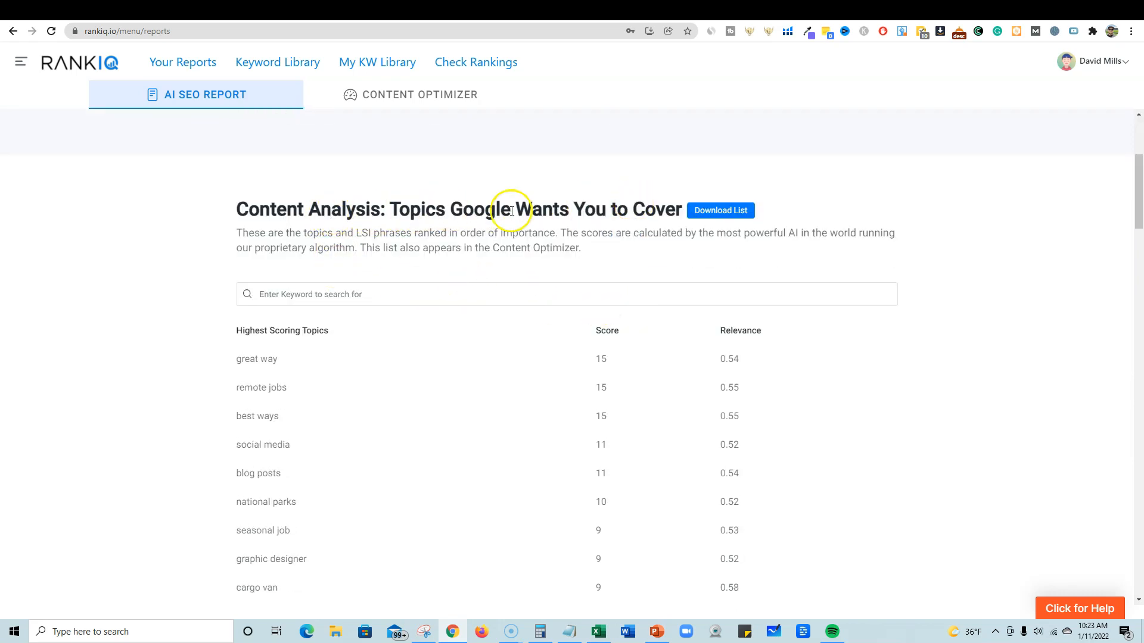
{"action": "scroll", "coordinate": [289, 297], "scroll_direction": "down", "scroll_amount": 3}
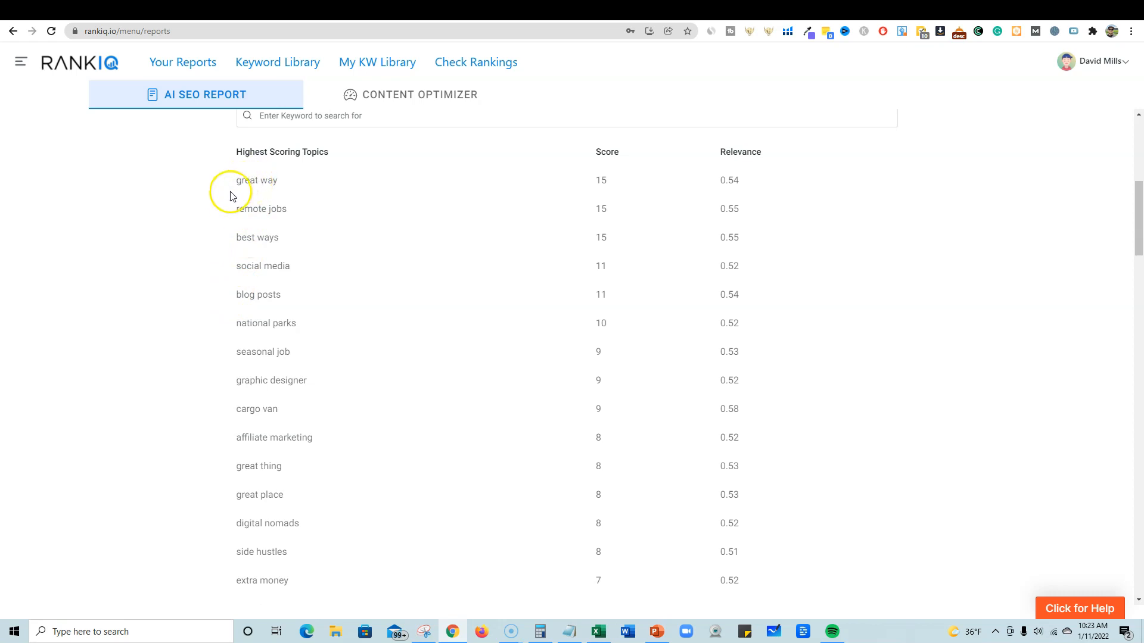
{"action": "left_click_drag", "start_coordinate": [237, 266], "coordinate": [304, 266]}
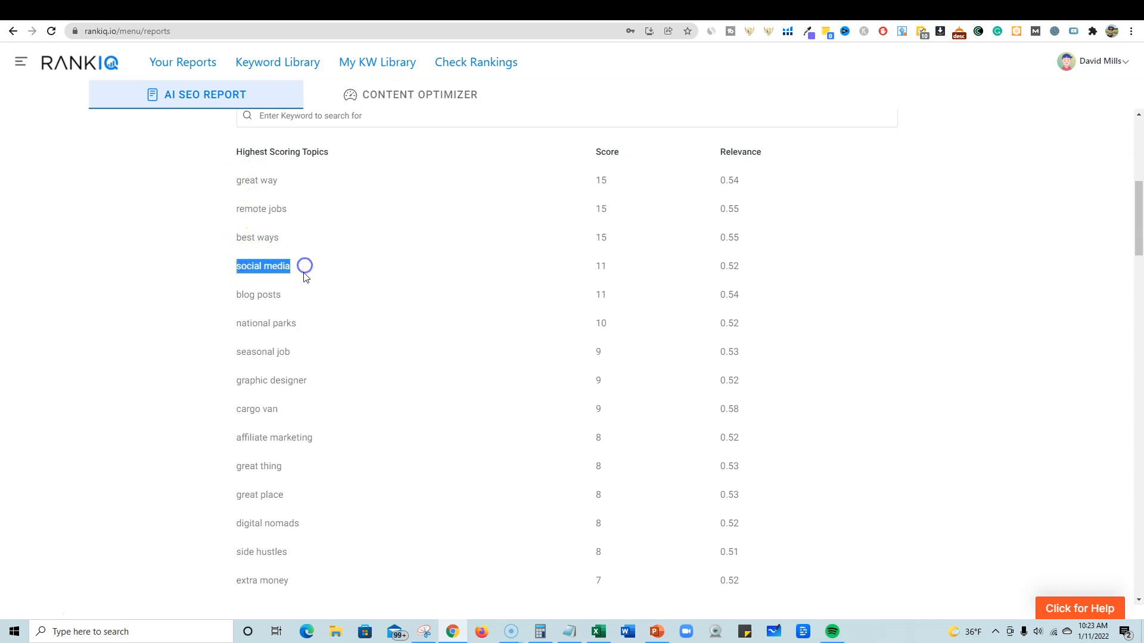
{"action": "left_click_drag", "start_coordinate": [238, 325], "coordinate": [306, 327]}
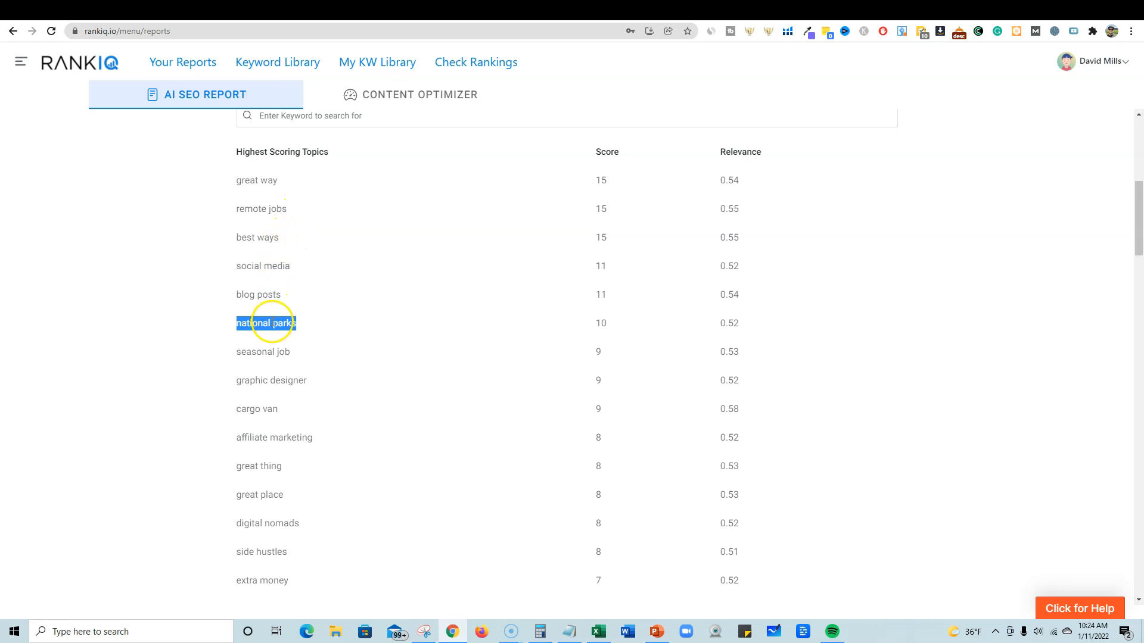
Step: Switch back to Rytr and add "Social Media Manager" and "Work at a National Parks Service" as items 4 and 5 of the money-making list
{"action": "left_click", "coordinate": [653, 12]}
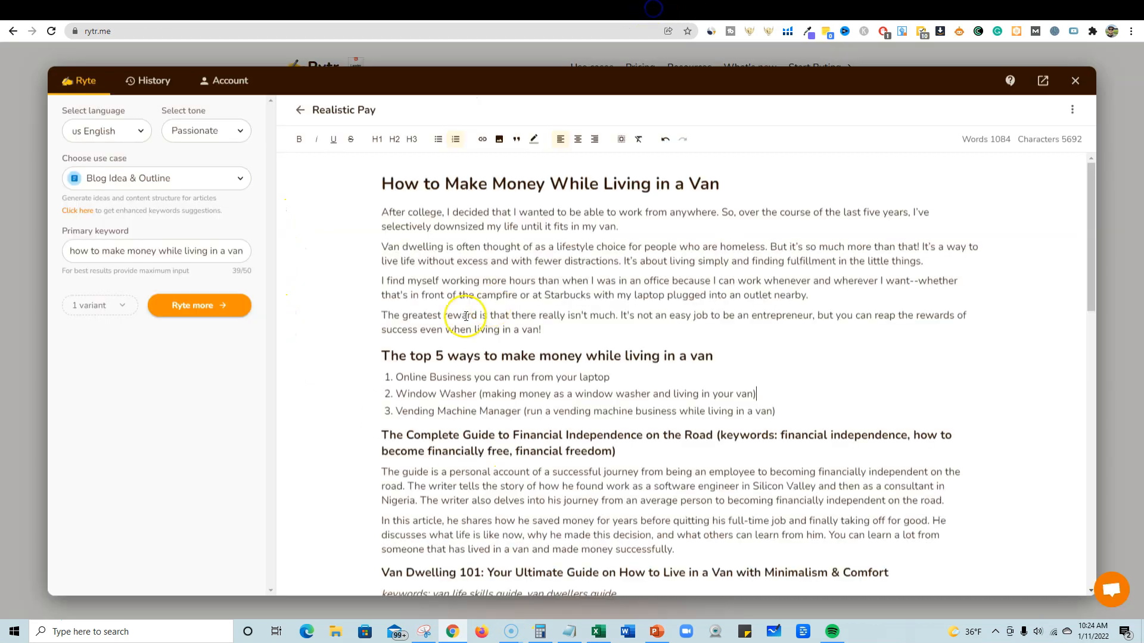
{"action": "left_click", "coordinate": [775, 411]}
{"action": "key", "text": "Return"}
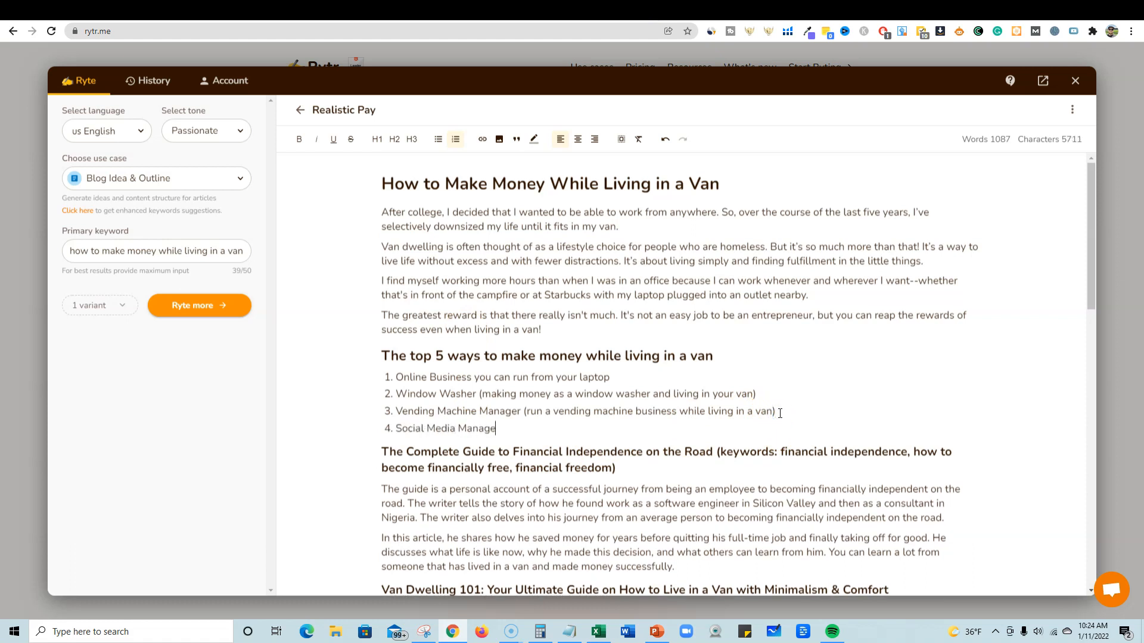
{"action": "key", "text": "Return"}
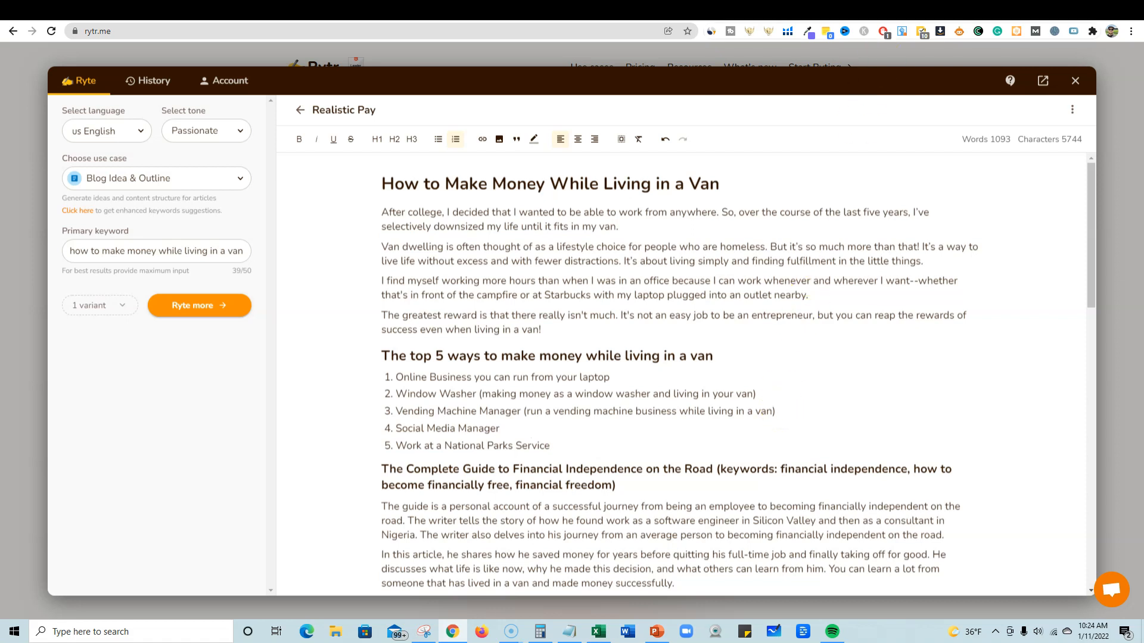
Step: Check the RankIQ topics again and add "Graphic Designer" and "Affiliate Marketing" as items 6 and 7 of the Rytr list
{"action": "left_click", "coordinate": [724, 18]}
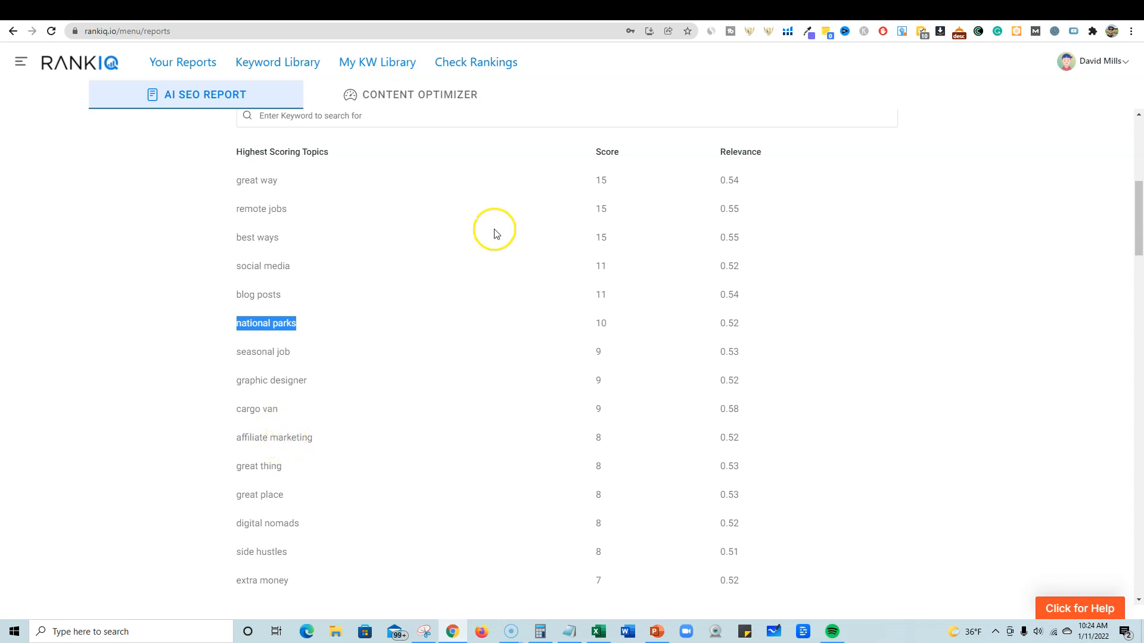
{"action": "left_click", "coordinate": [666, 14]}
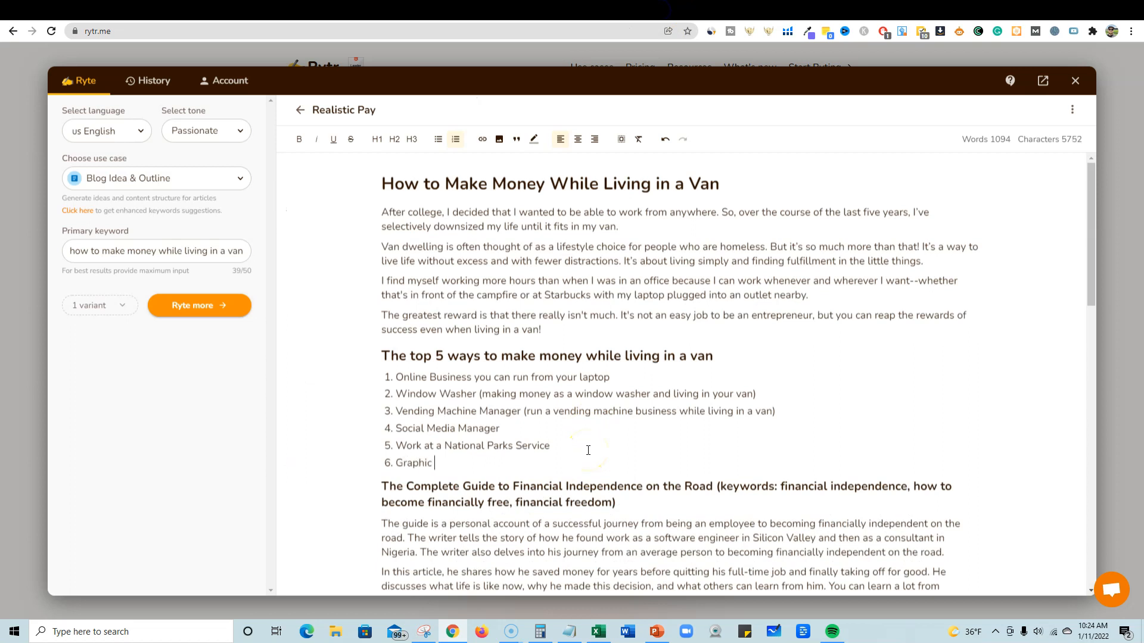
{"action": "type", "text": "r"}
{"action": "key", "text": "Return"}
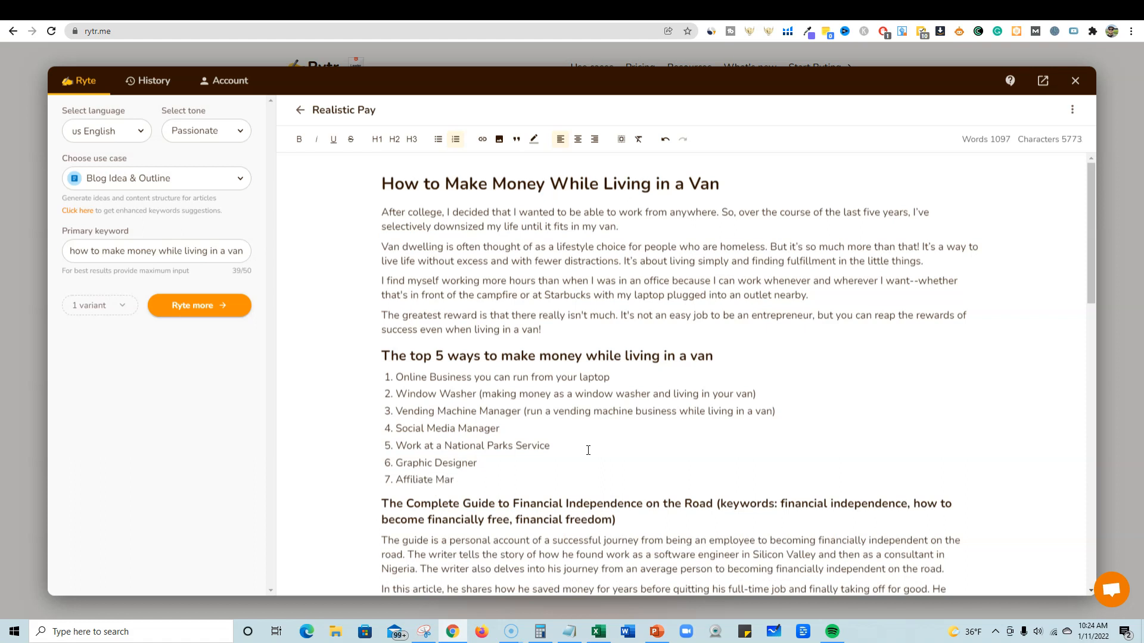
{"action": "key", "text": "Return"}
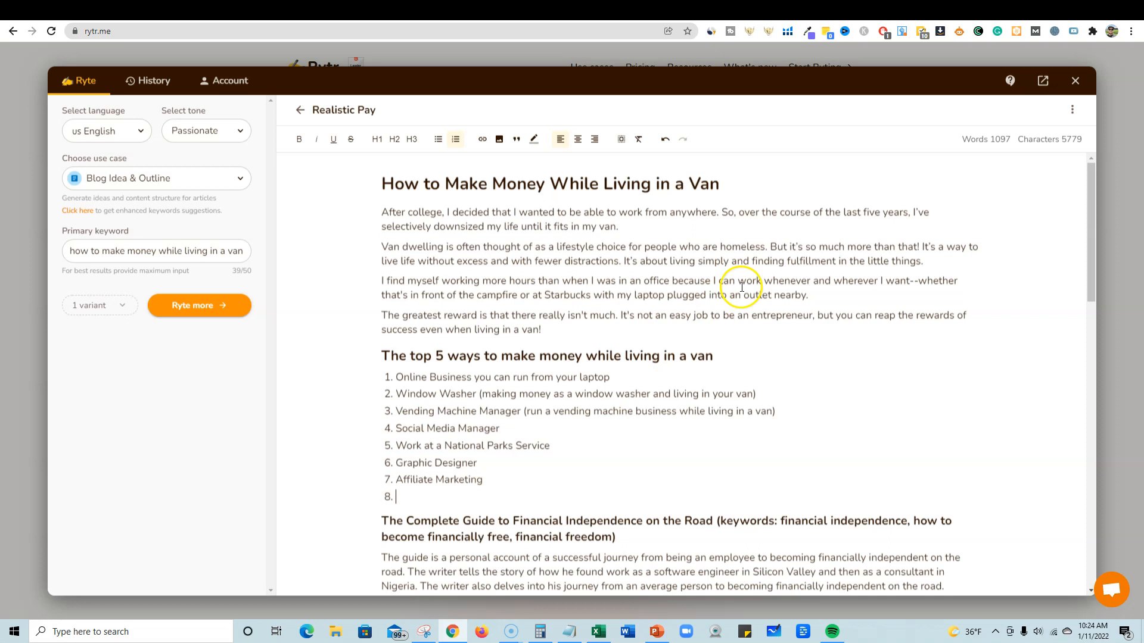
Step: Check more RankIQ topics and add "Virtual Assistant", "Run a YouTube Channel" and "Sell Services on Fiverr - Become a Freelancer" as Rytr list items 8 to 10
{"action": "left_click", "coordinate": [730, 13]}
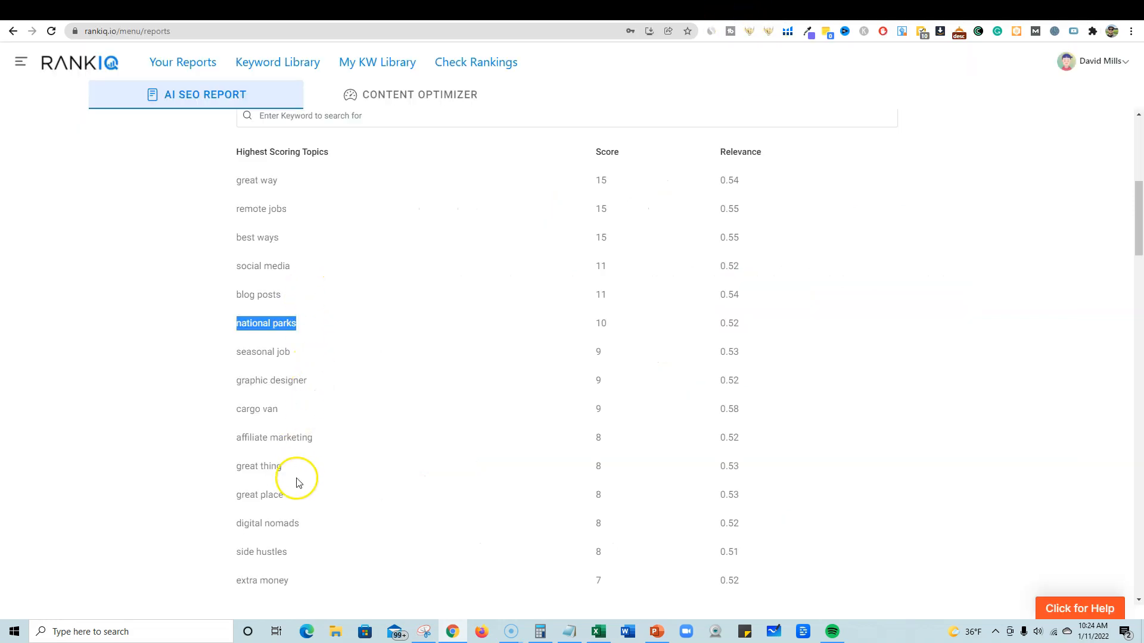
{"action": "scroll", "coordinate": [268, 487], "scroll_direction": "down", "scroll_amount": 2}
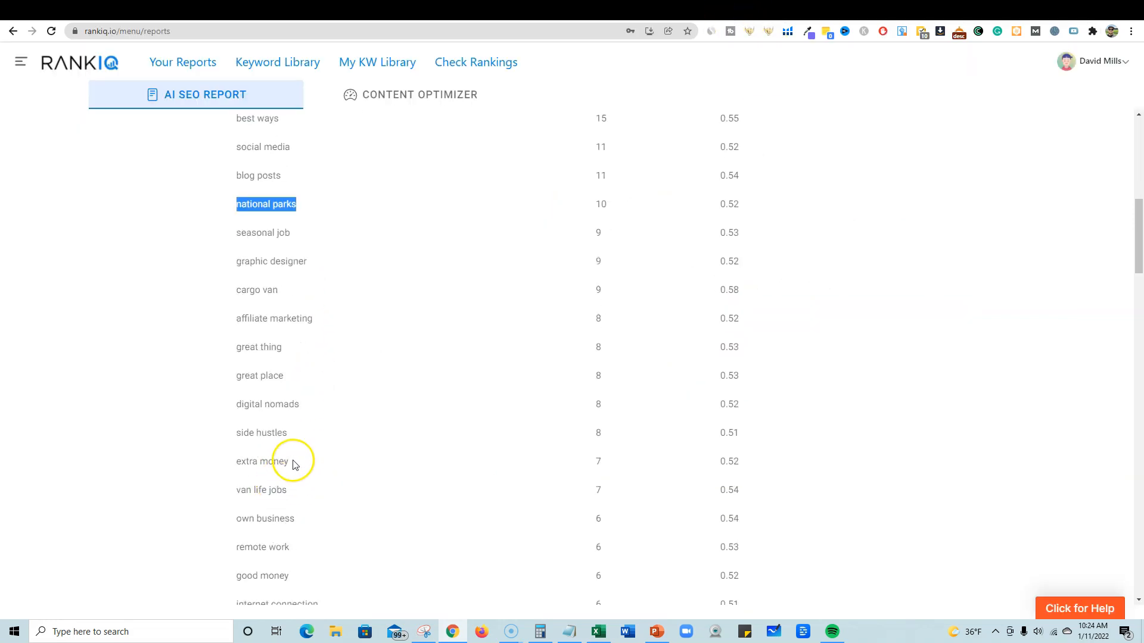
{"action": "scroll", "coordinate": [333, 508], "scroll_direction": "down", "scroll_amount": 1}
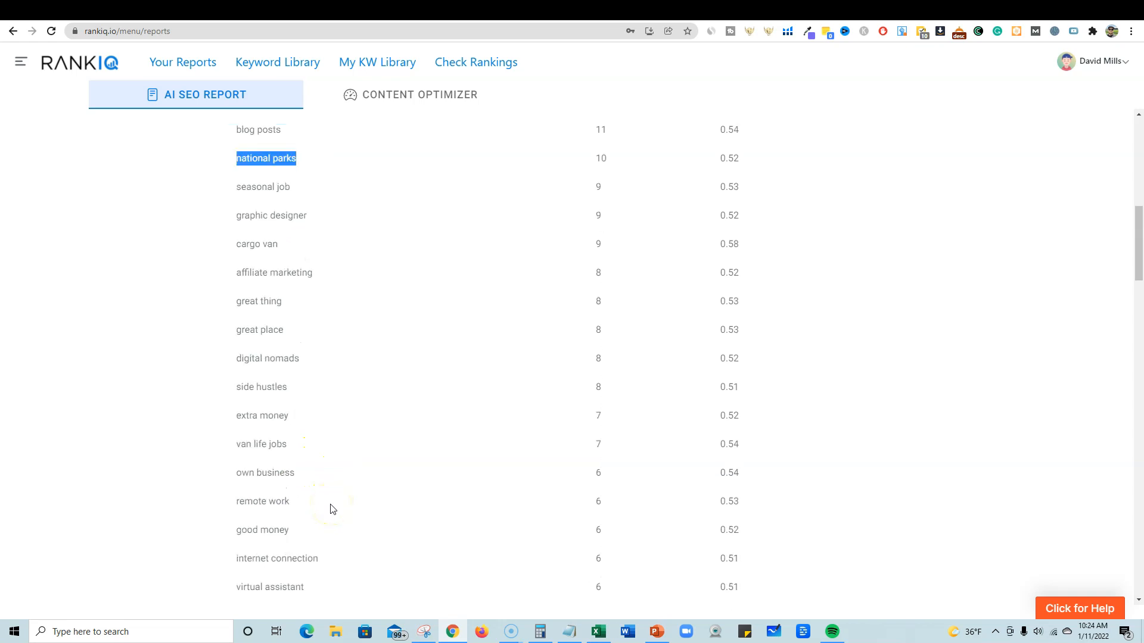
{"action": "scroll", "coordinate": [366, 504], "scroll_direction": "down", "scroll_amount": 1}
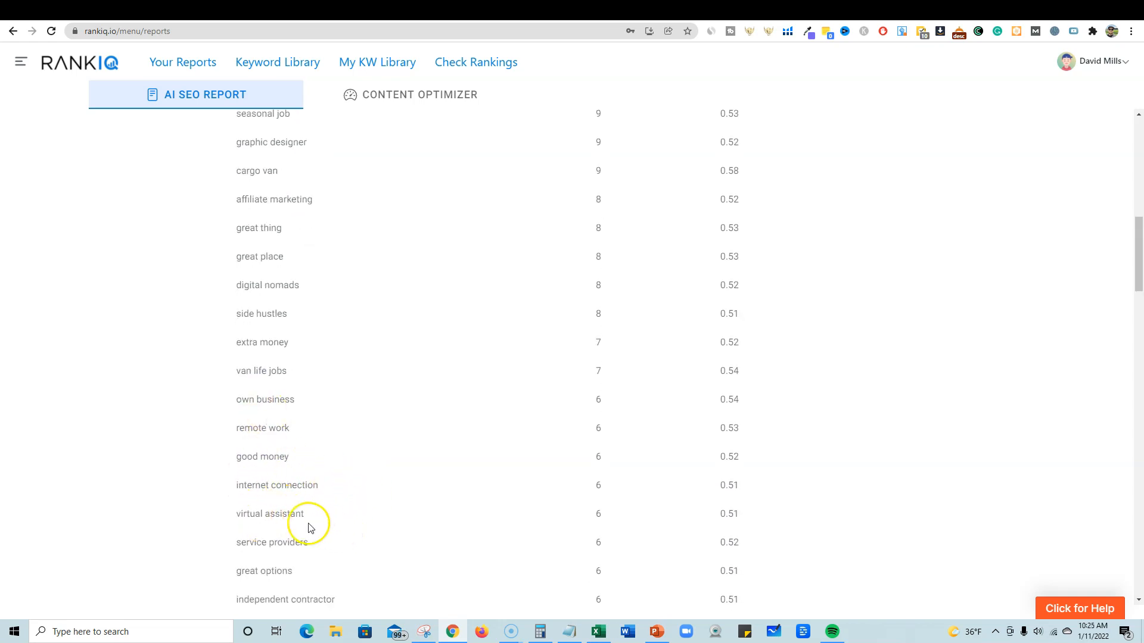
{"action": "scroll", "coordinate": [366, 528], "scroll_direction": "down", "scroll_amount": 2}
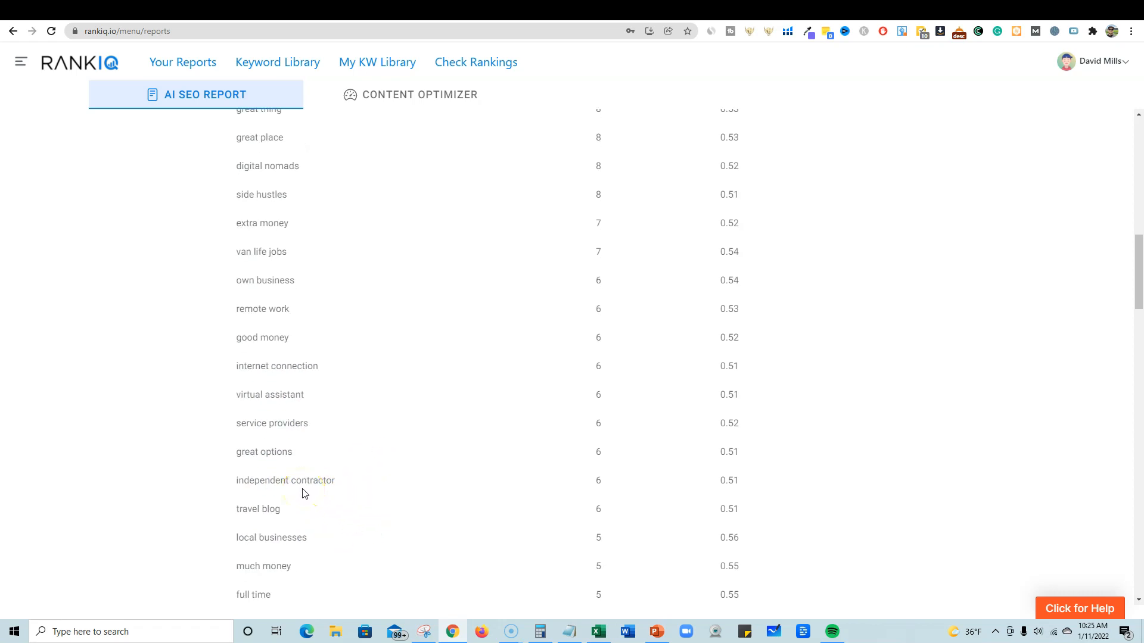
{"action": "left_click", "coordinate": [647, 10]}
{"action": "left_click", "coordinate": [709, 9]}
{"action": "scroll", "coordinate": [298, 370], "scroll_direction": "down", "scroll_amount": 3}
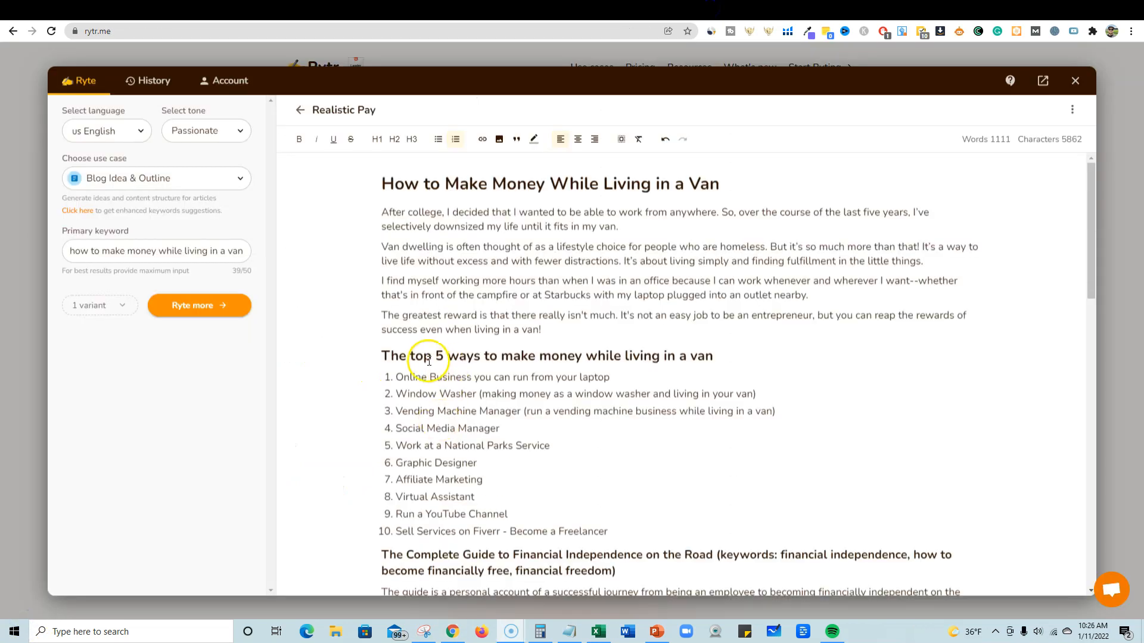
Step: Change the number in the list heading so it reads "The top 10 ways to make money while living in a van"
{"action": "left_click", "coordinate": [443, 355]}
{"action": "key", "text": "BackSpace"}
{"action": "type", "text": "10"}
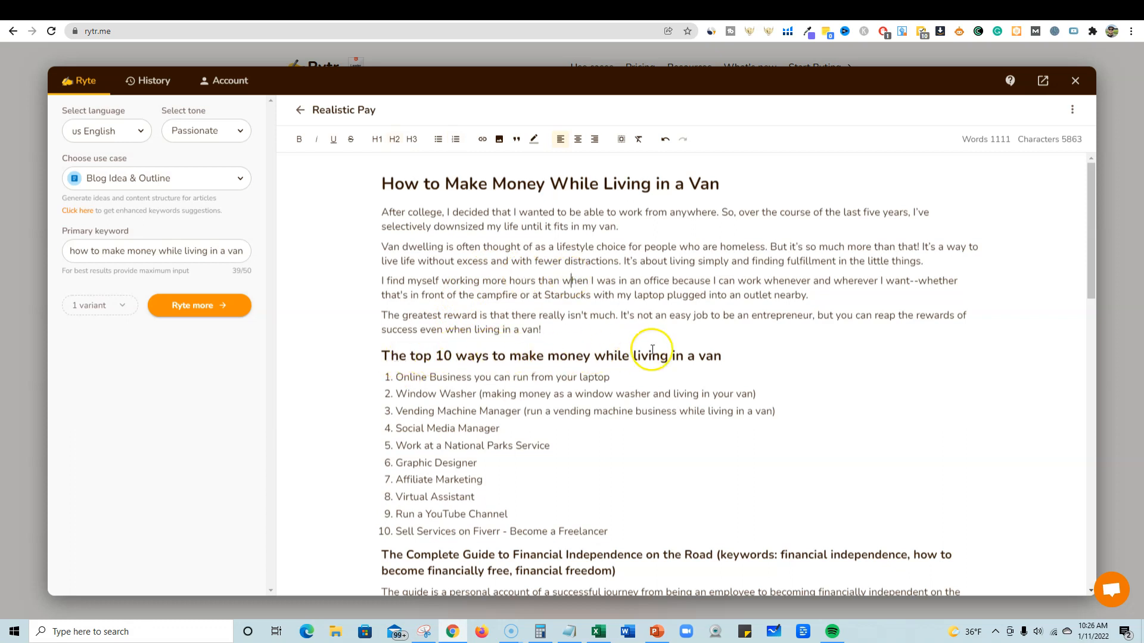
Step: Delete the italic keywords line under the "Final Thoughts on the Pros and Cons of Van Dwelling" heading
{"action": "scroll", "coordinate": [641, 382], "scroll_direction": "down", "scroll_amount": 8}
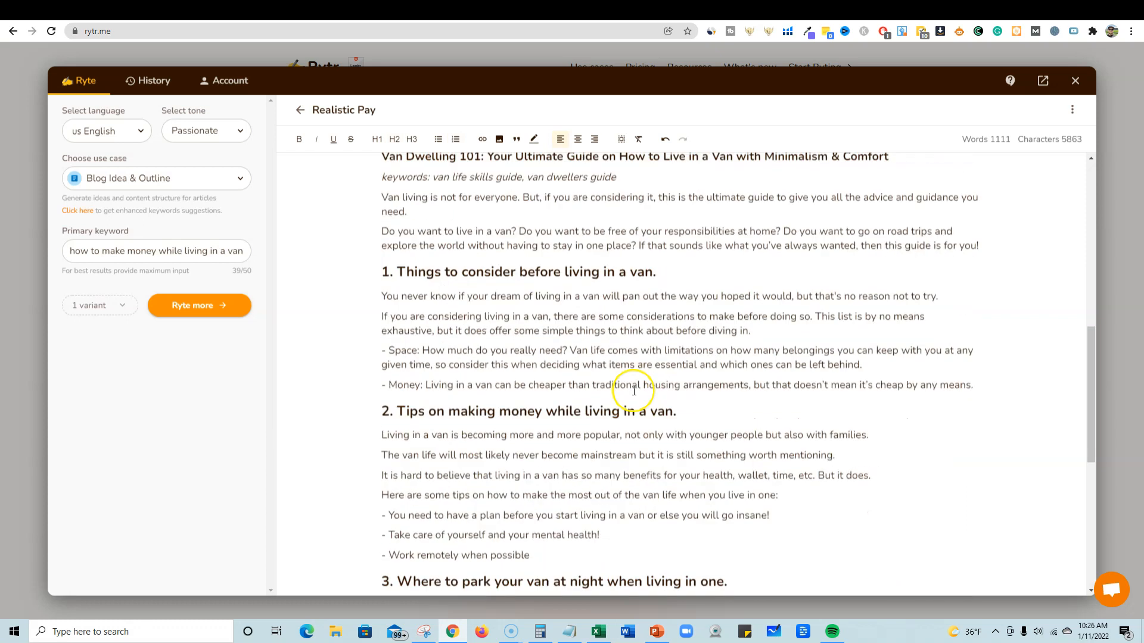
{"action": "scroll", "coordinate": [634, 392], "scroll_direction": "down", "scroll_amount": 6}
{"action": "scroll", "coordinate": [634, 391], "scroll_direction": "up", "scroll_amount": 8}
{"action": "scroll", "coordinate": [634, 391], "scroll_direction": "down", "scroll_amount": 10}
{"action": "left_click", "coordinate": [952, 441]}
{"action": "left_click_drag", "start_coordinate": [952, 441], "coordinate": [372, 449]}
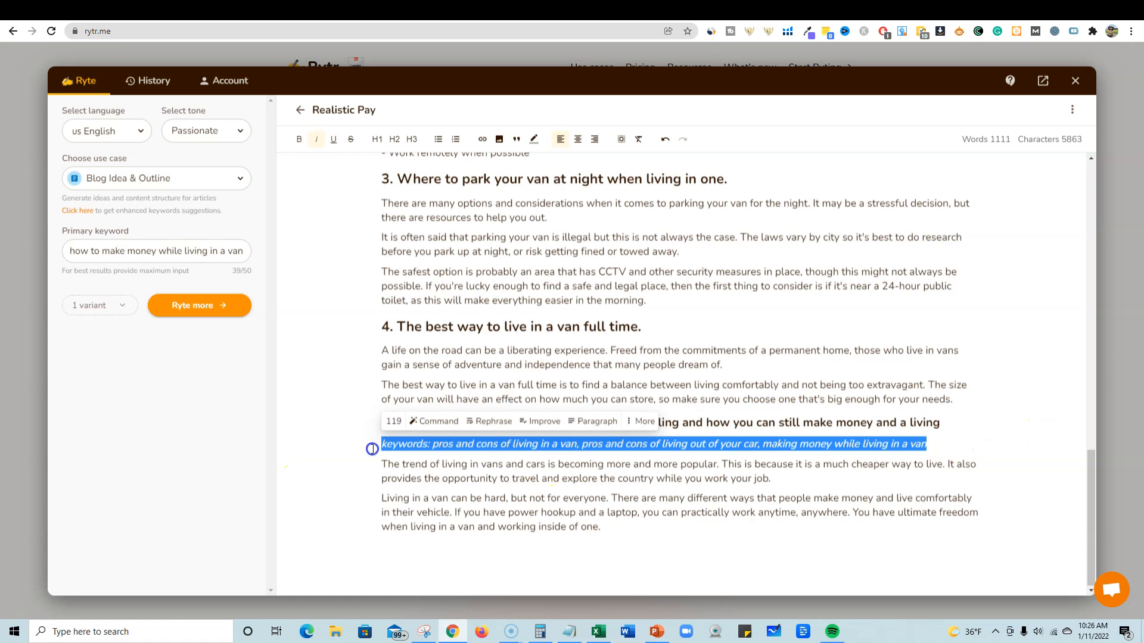
{"action": "key", "text": "BackSpace"}
{"action": "key", "text": "BackSpace"}
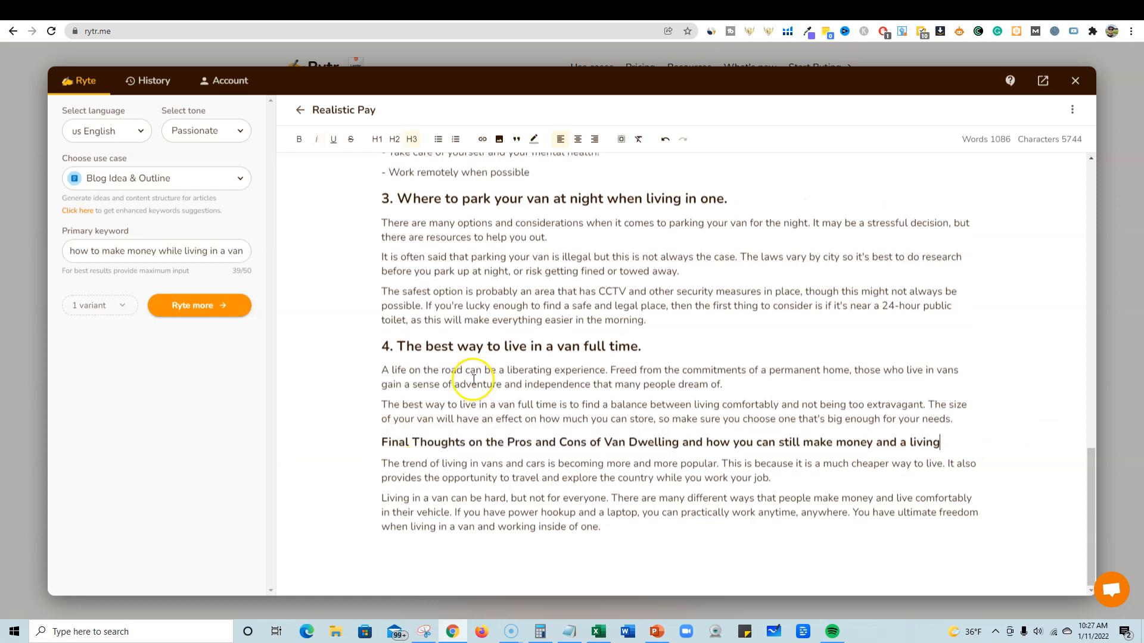
Step: Delete the italic keywords line under the "Van Dwelling 101" heading
{"action": "scroll", "coordinate": [549, 379], "scroll_direction": "up", "scroll_amount": 4}
{"action": "scroll", "coordinate": [553, 381], "scroll_direction": "up", "scroll_amount": 10}
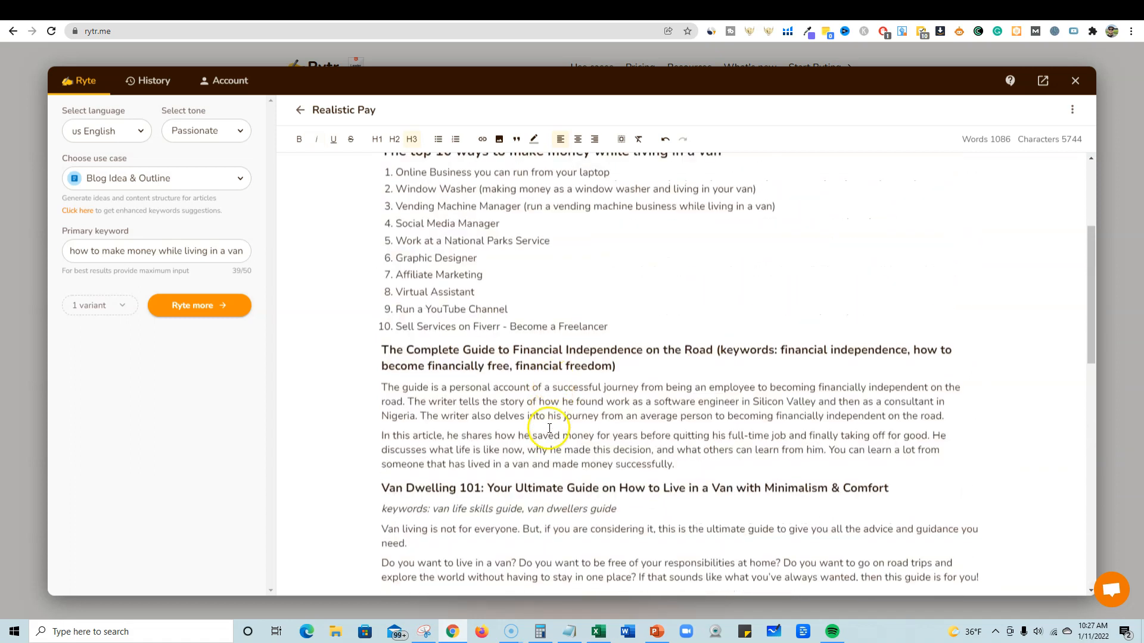
{"action": "scroll", "coordinate": [549, 428], "scroll_direction": "down", "scroll_amount": 1}
{"action": "left_click_drag", "start_coordinate": [370, 452], "coordinate": [607, 451]}
{"action": "key", "text": "BackSpace"}
{"action": "key", "text": "BackSpace"}
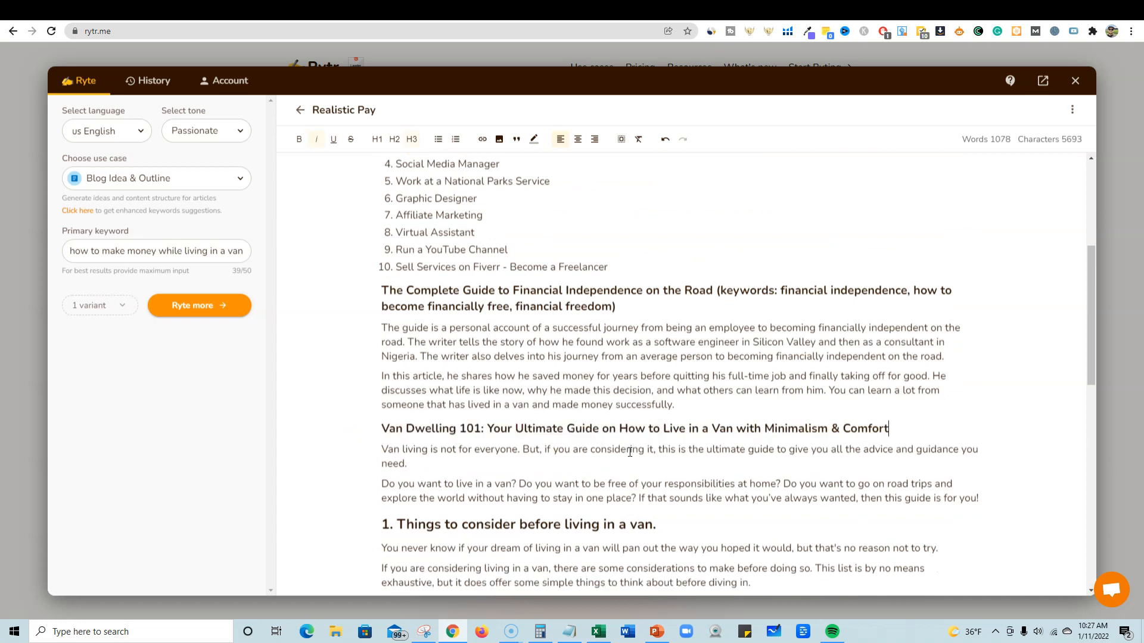
Step: Generate an AI paragraph beneath each of the first three items in the money-making list
{"action": "scroll", "coordinate": [649, 364], "scroll_direction": "up", "scroll_amount": 4}
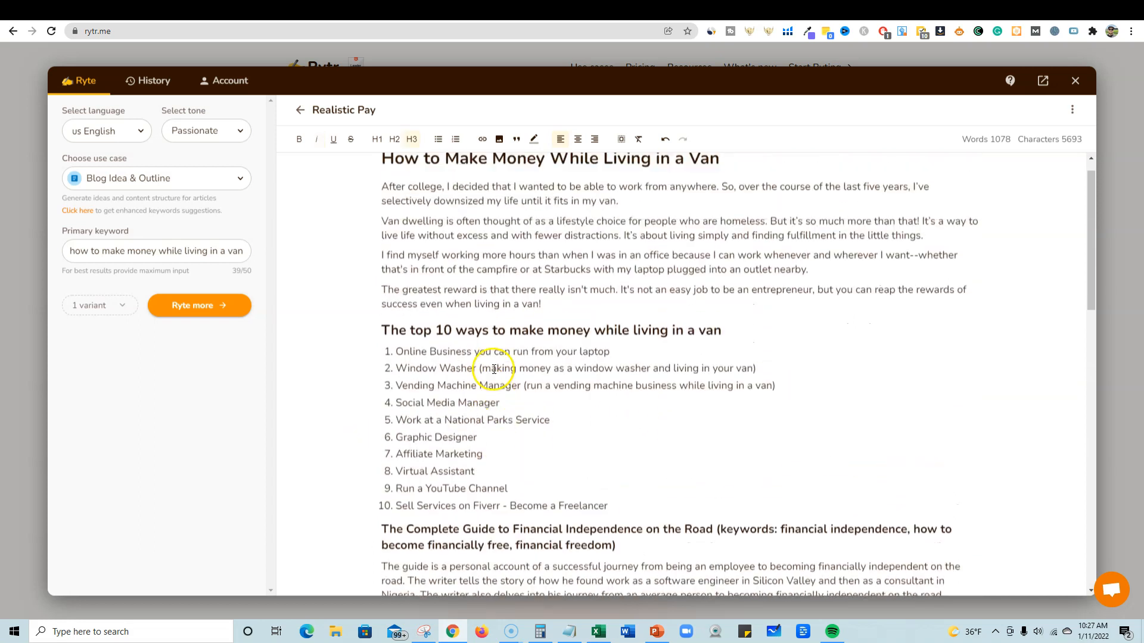
{"action": "triple_click", "coordinate": [611, 351]}
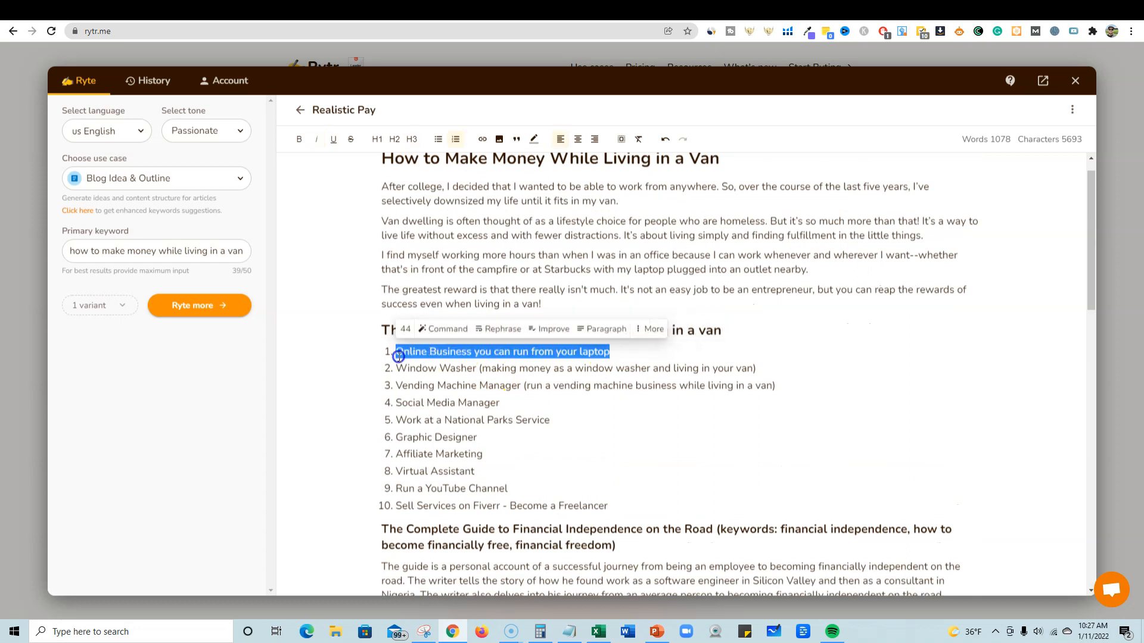
{"action": "left_click", "coordinate": [611, 331]}
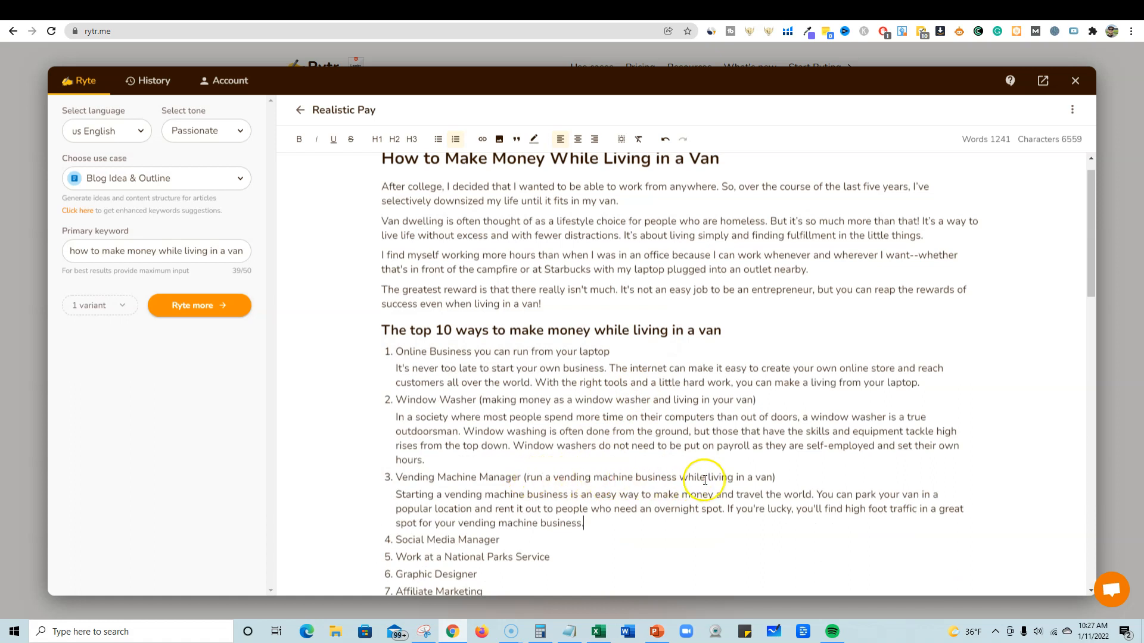
Step: Lengthen list item 4 to "Social Media Manager while living in your van" so a paragraph can be generated from it
{"action": "scroll", "coordinate": [765, 475], "scroll_direction": "down", "scroll_amount": 1}
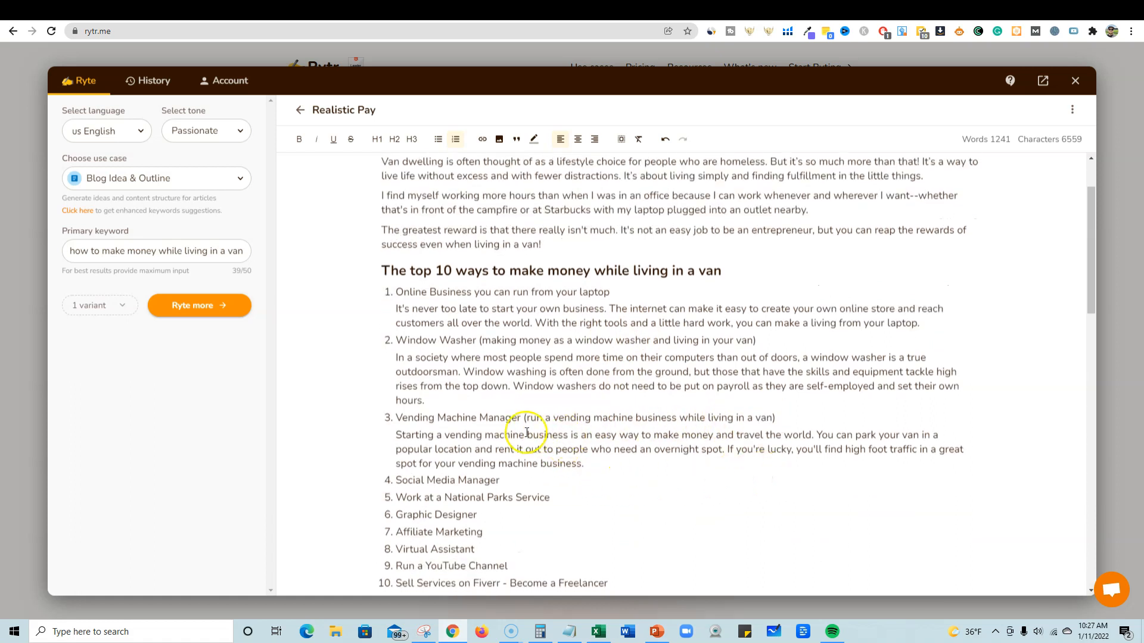
{"action": "scroll", "coordinate": [690, 461], "scroll_direction": "down", "scroll_amount": 3}
{"action": "left_click_drag", "start_coordinate": [500, 300], "coordinate": [393, 300]}
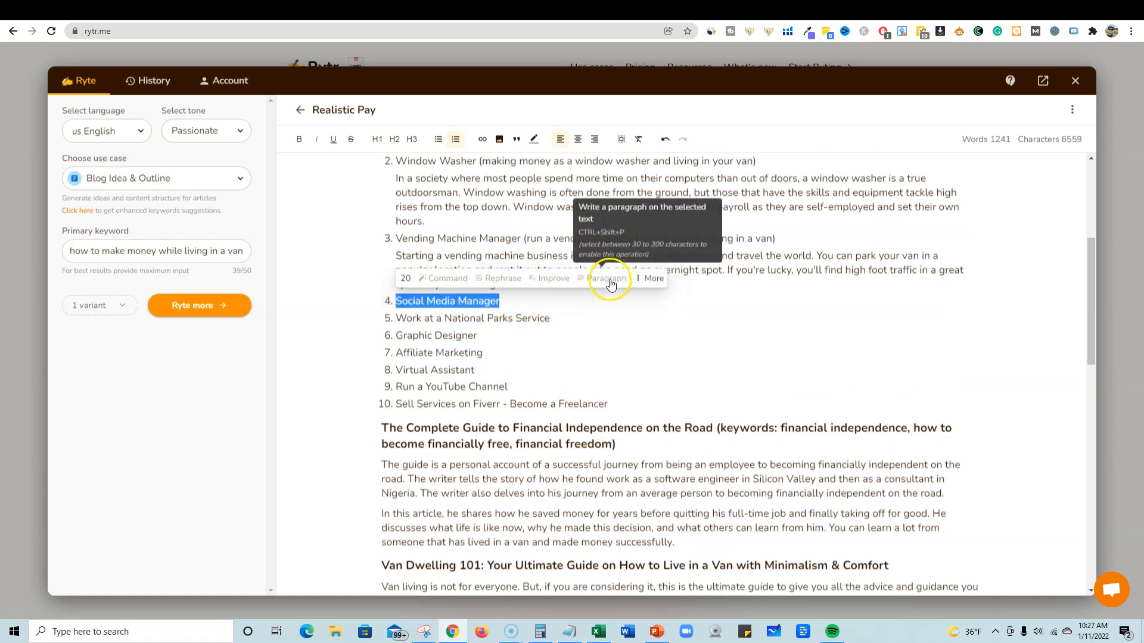
{"action": "left_click", "coordinate": [575, 310]}
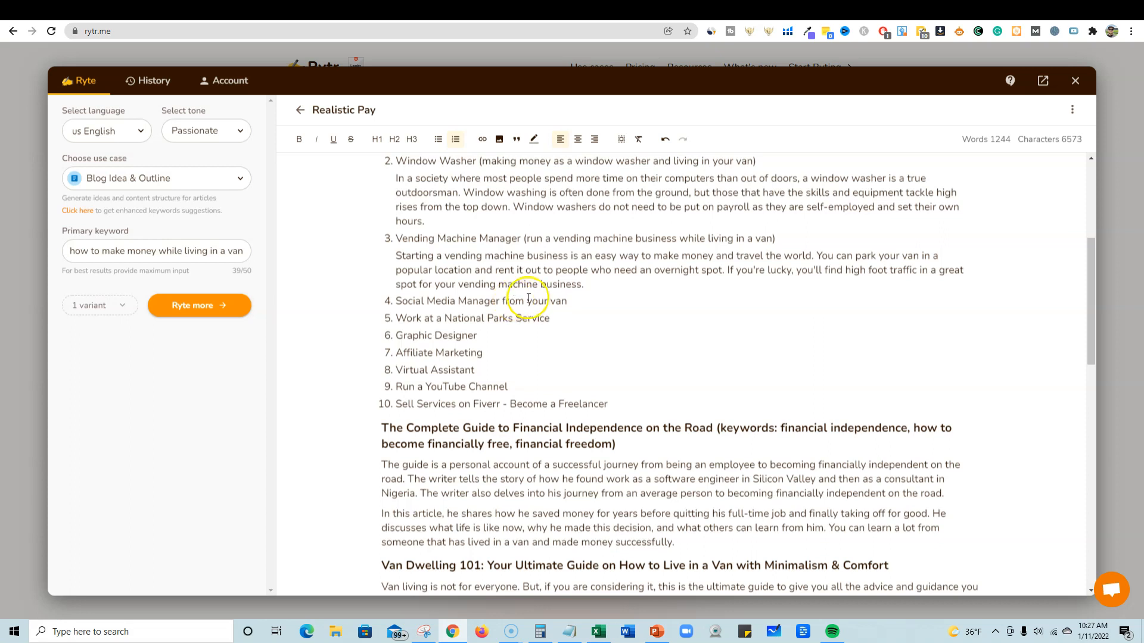
{"action": "left_click_drag", "start_coordinate": [568, 301], "coordinate": [502, 301]}
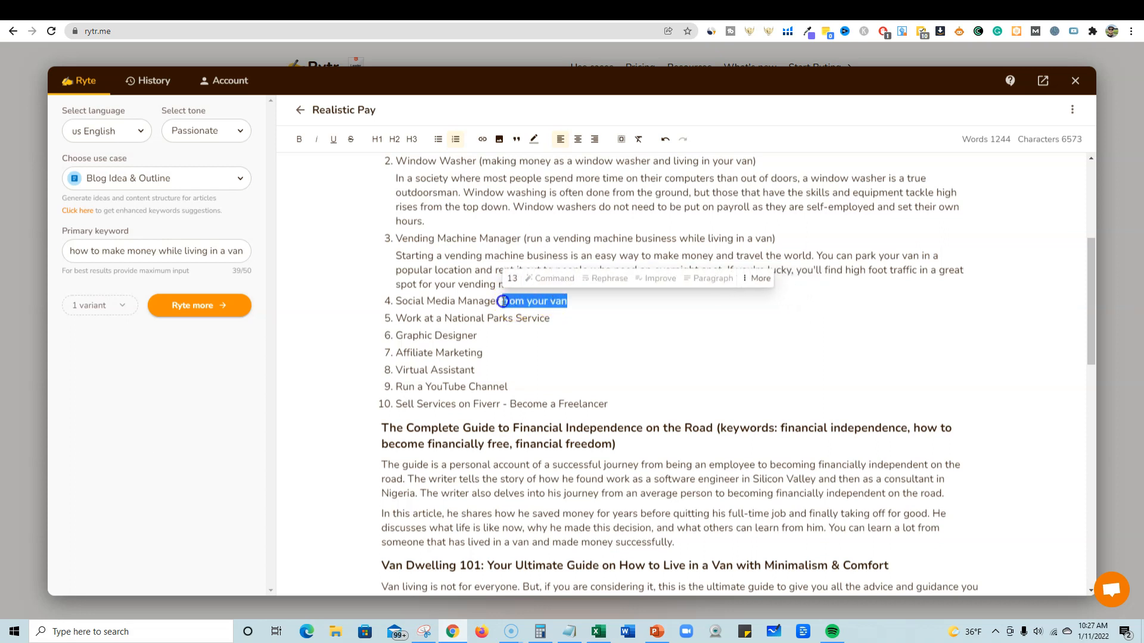
{"action": "type", "text": "while living in"}
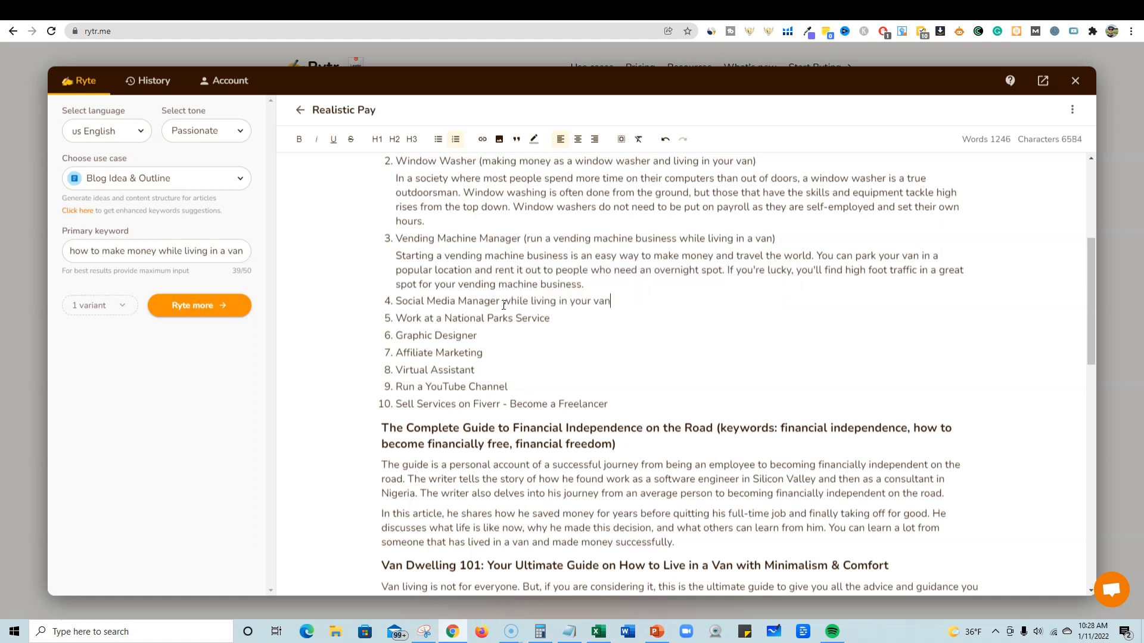
Step: Copy the phrase "while living in your van" from item 4 and append it to list items 5 through 10
{"action": "left_click_drag", "start_coordinate": [610, 301], "coordinate": [505, 305]}
{"action": "key", "text": "ctrl+c"}
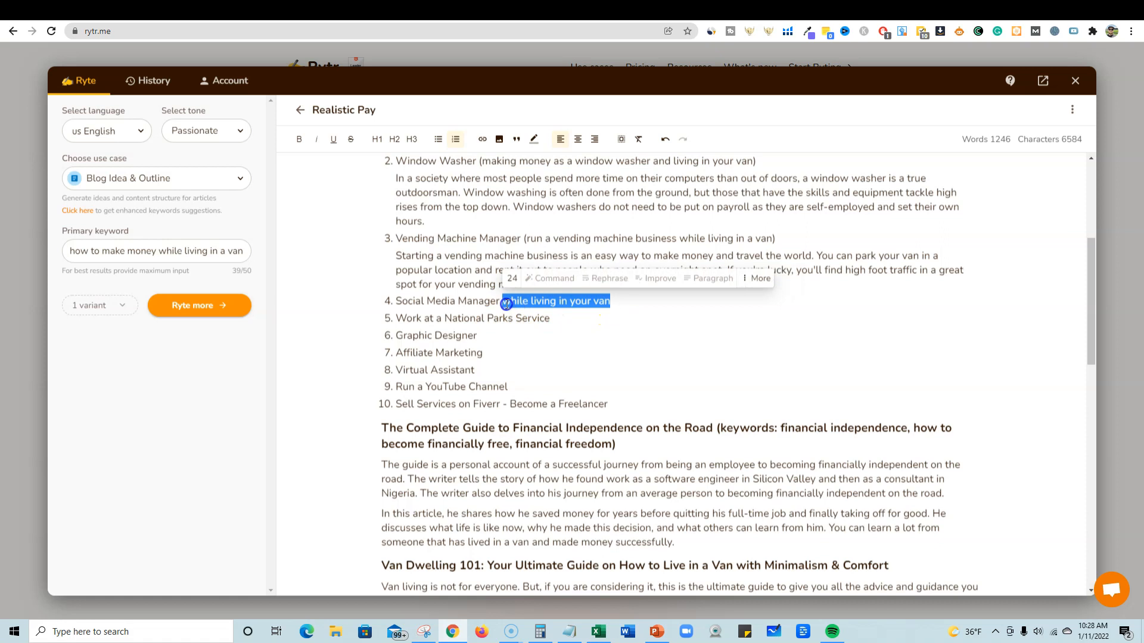
{"action": "left_click", "coordinate": [560, 320]}
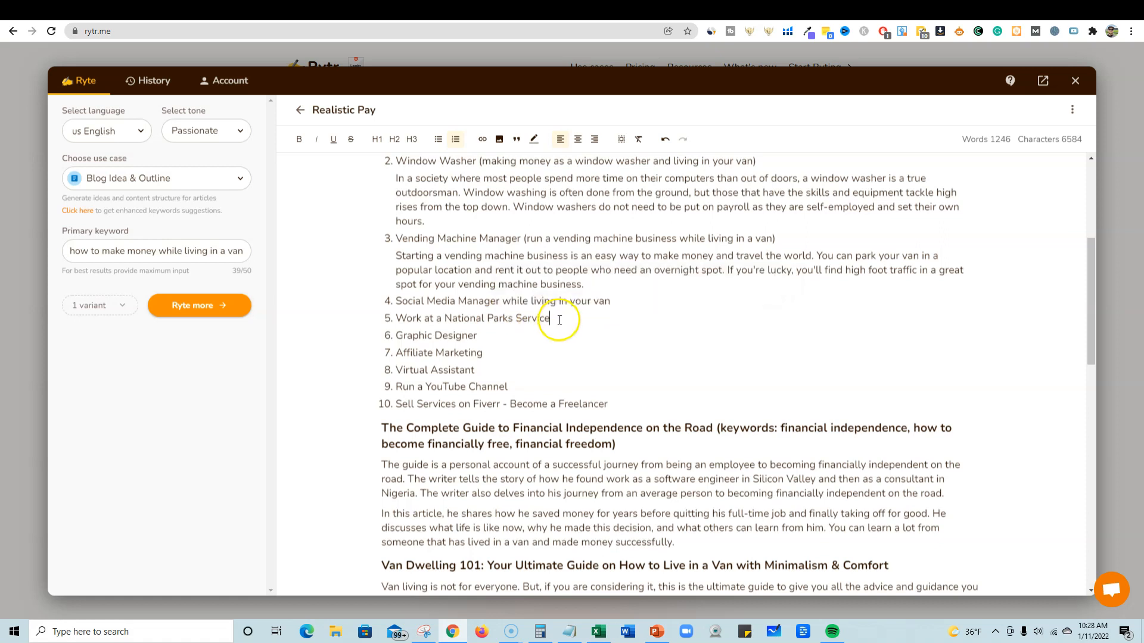
{"action": "key", "text": "ctrl+v"}
{"action": "key", "text": "ctrl+v"}
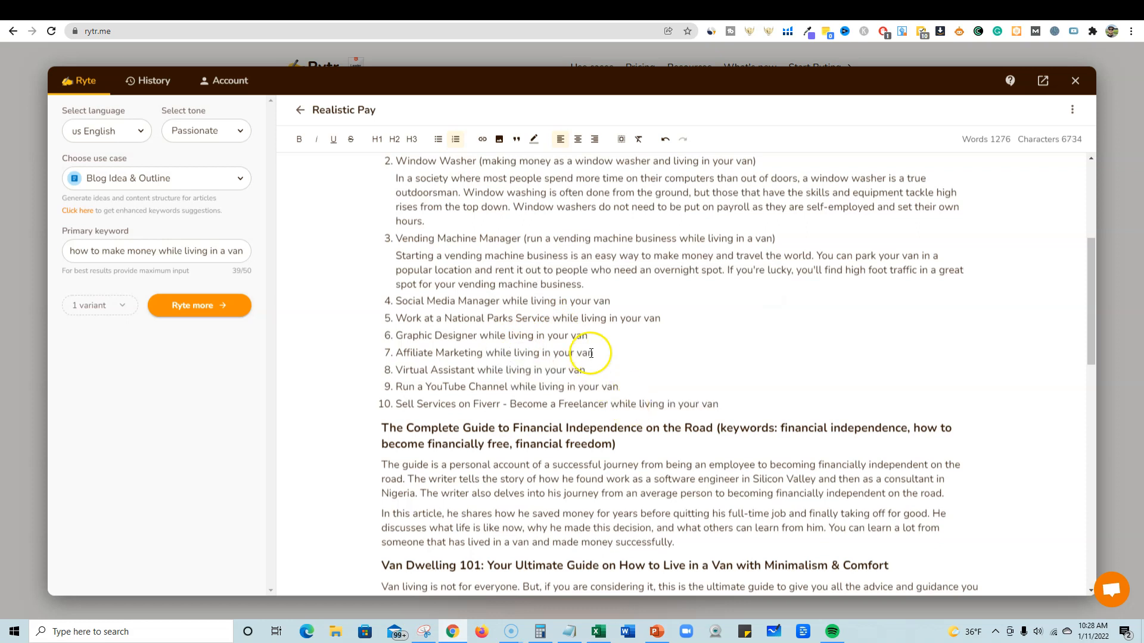
Step: Generate paragraphs from the text of list items 4 through 10 and place each beneath its item
{"action": "left_click_drag", "start_coordinate": [604, 297], "coordinate": [397, 302]}
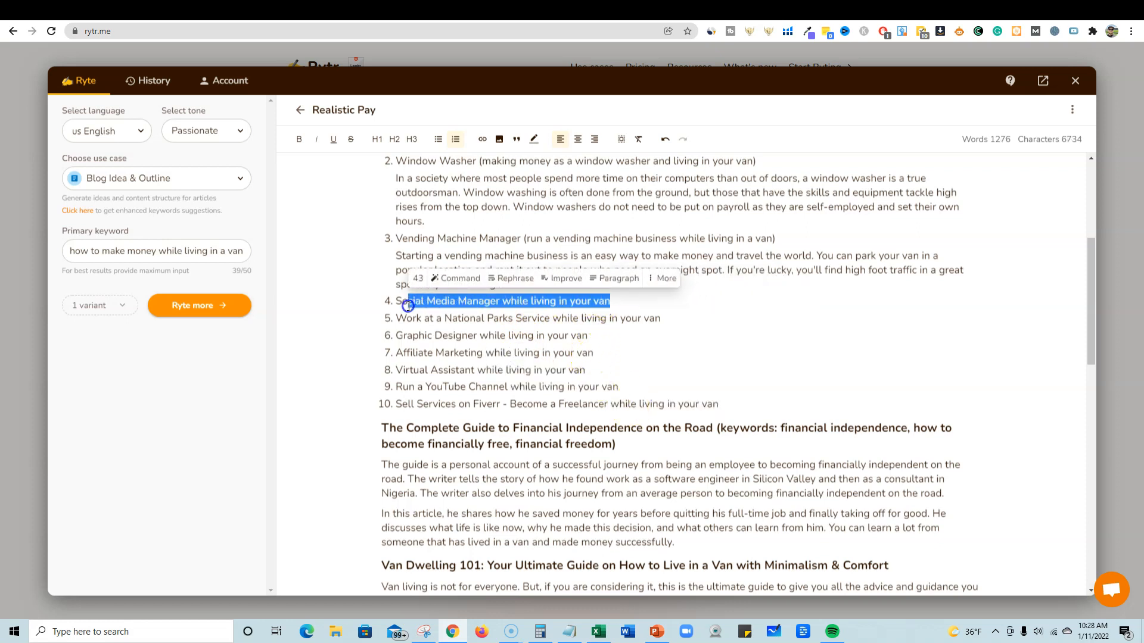
{"action": "left_click", "coordinate": [601, 278]}
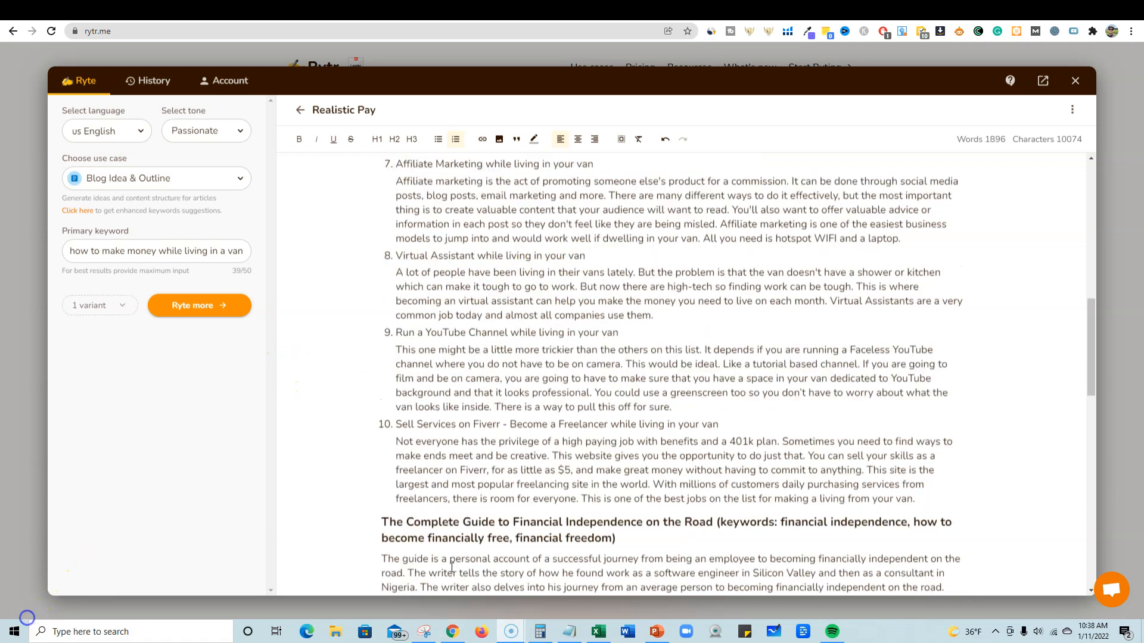
Step: Review the article from the ten-item list through the closing sections, and check the list heading and total word count
{"action": "scroll", "coordinate": [485, 473], "scroll_direction": "down", "scroll_amount": 5}
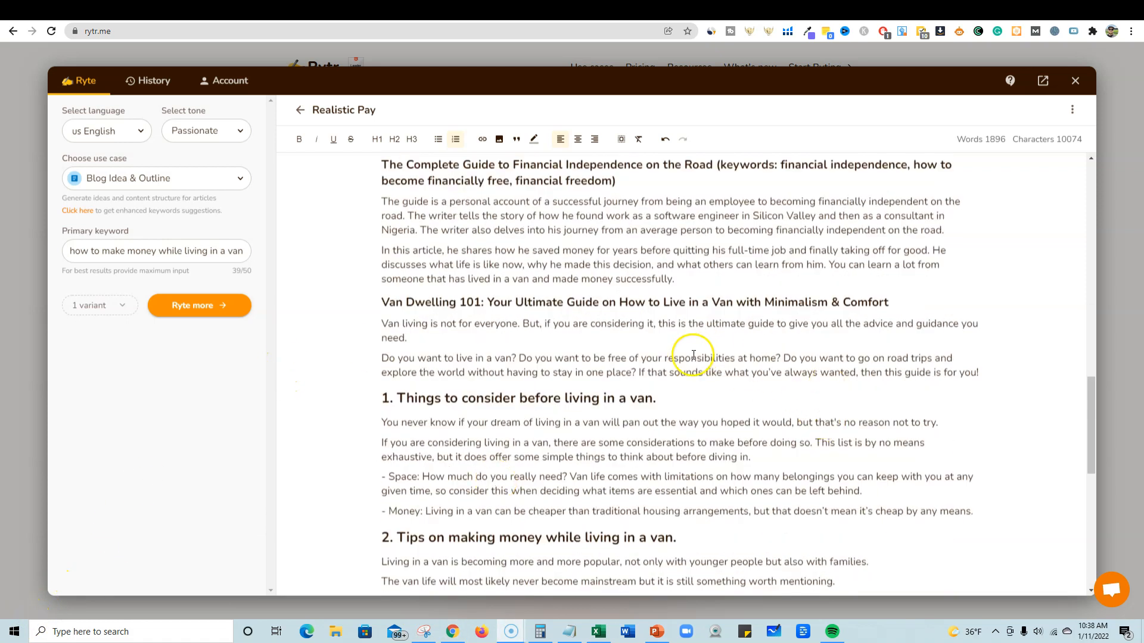
{"action": "scroll", "coordinate": [694, 355], "scroll_direction": "down", "scroll_amount": 8}
{"action": "scroll", "coordinate": [701, 355], "scroll_direction": "up", "scroll_amount": 8}
{"action": "scroll", "coordinate": [702, 355], "scroll_direction": "up", "scroll_amount": 15}
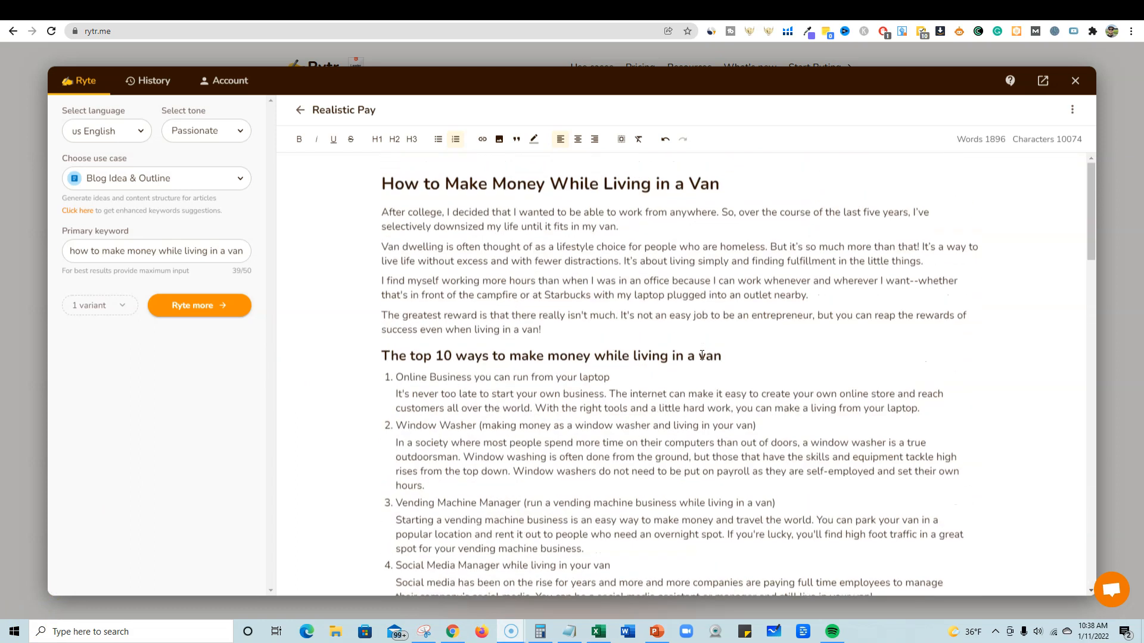
{"action": "scroll", "coordinate": [644, 325], "scroll_direction": "down", "scroll_amount": 1}
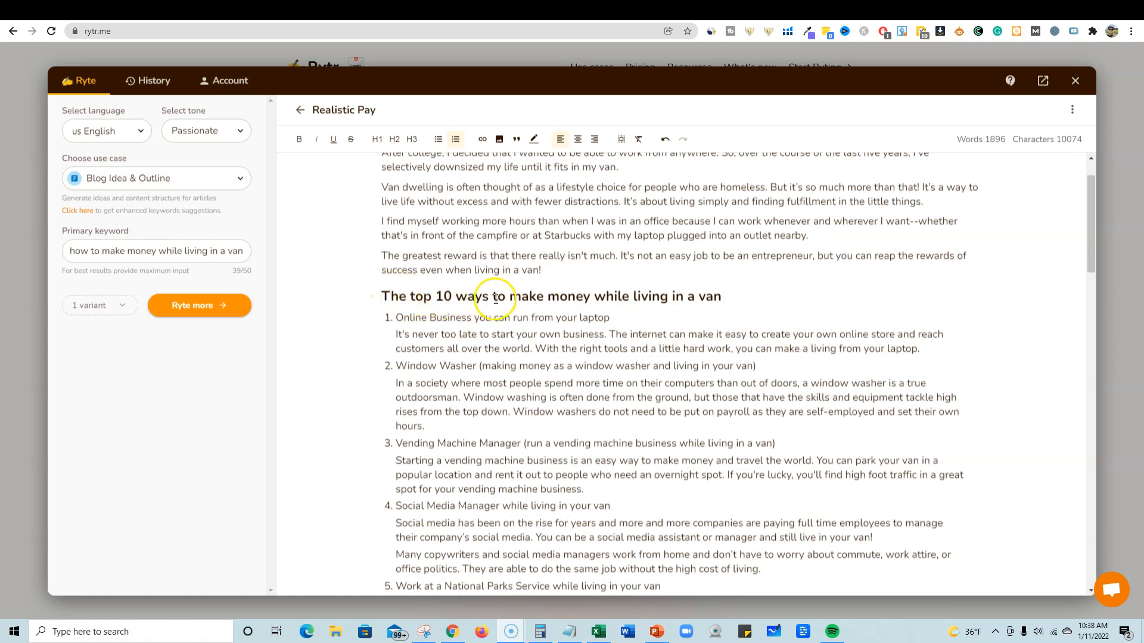
{"action": "double_click", "coordinate": [437, 298]}
{"action": "left_click", "coordinate": [535, 335]}
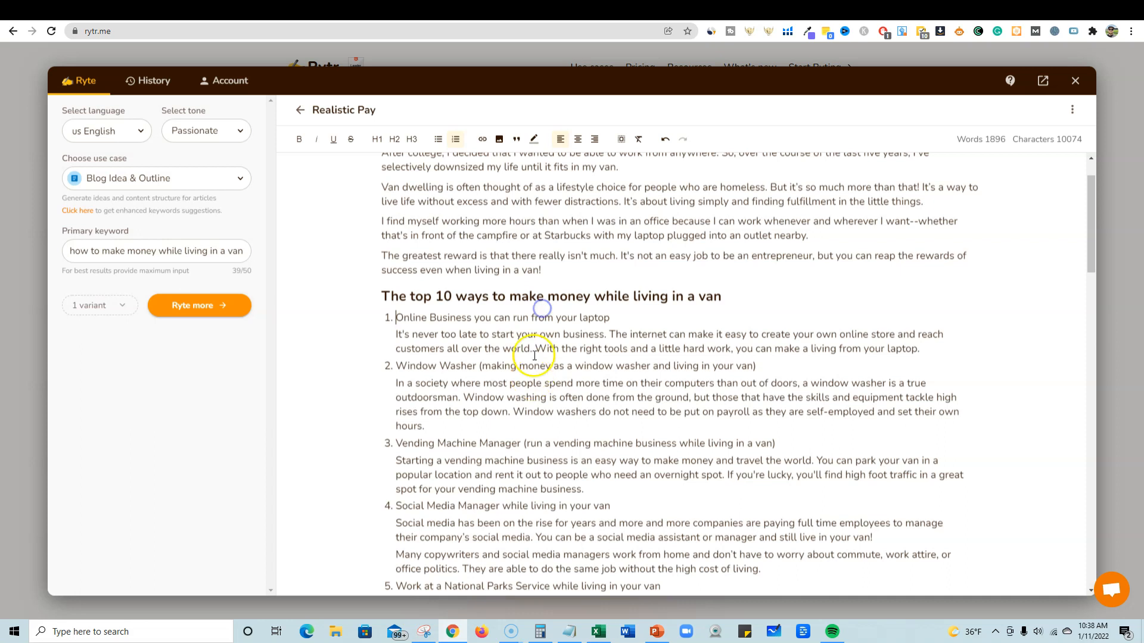
{"action": "scroll", "coordinate": [525, 324], "scroll_direction": "up", "scroll_amount": 1}
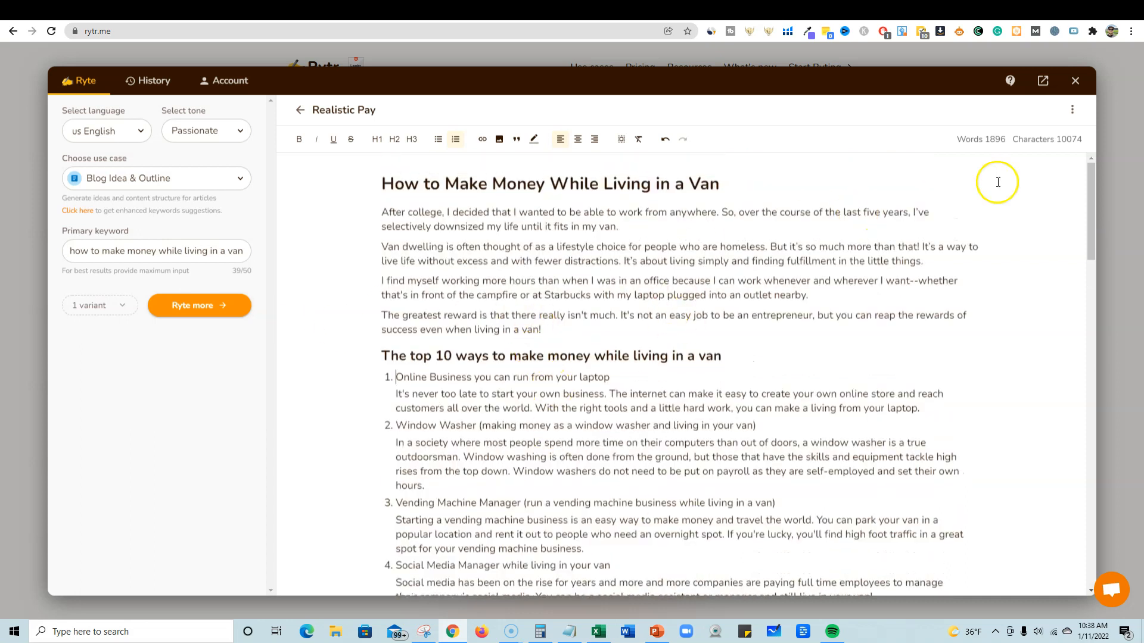
Step: View the PowerPoint title slide's 1500-word target, then return to Rytr to compare the article's word count and look through the list paragraphs
{"action": "left_click", "coordinate": [656, 632]}
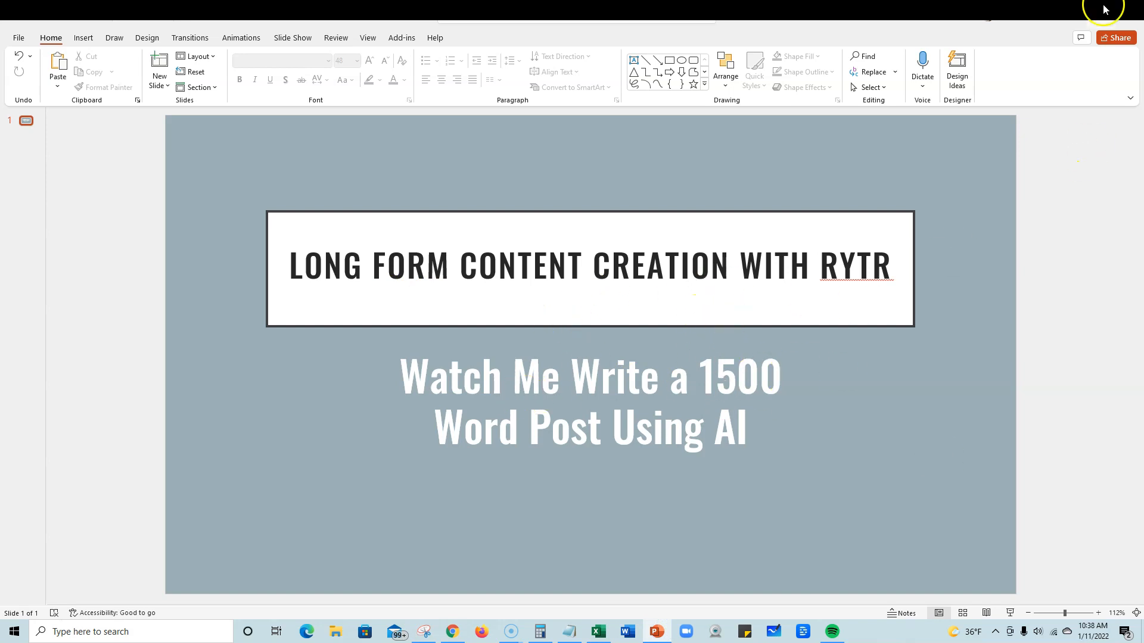
{"action": "left_click", "coordinate": [1079, 10]}
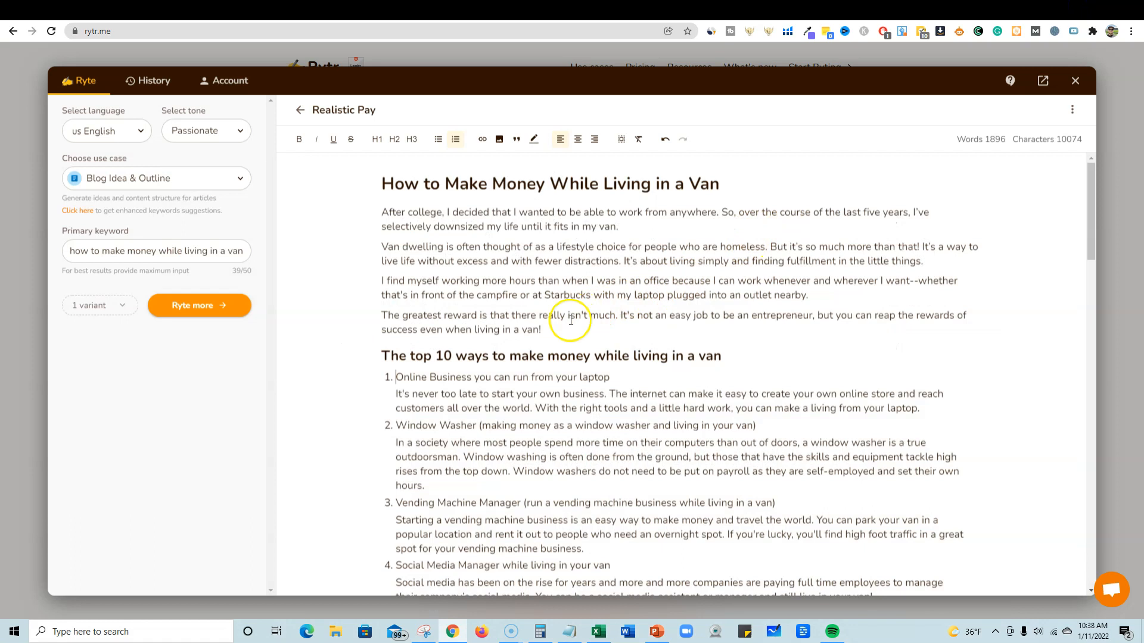
{"action": "scroll", "coordinate": [585, 317], "scroll_direction": "down", "scroll_amount": 2}
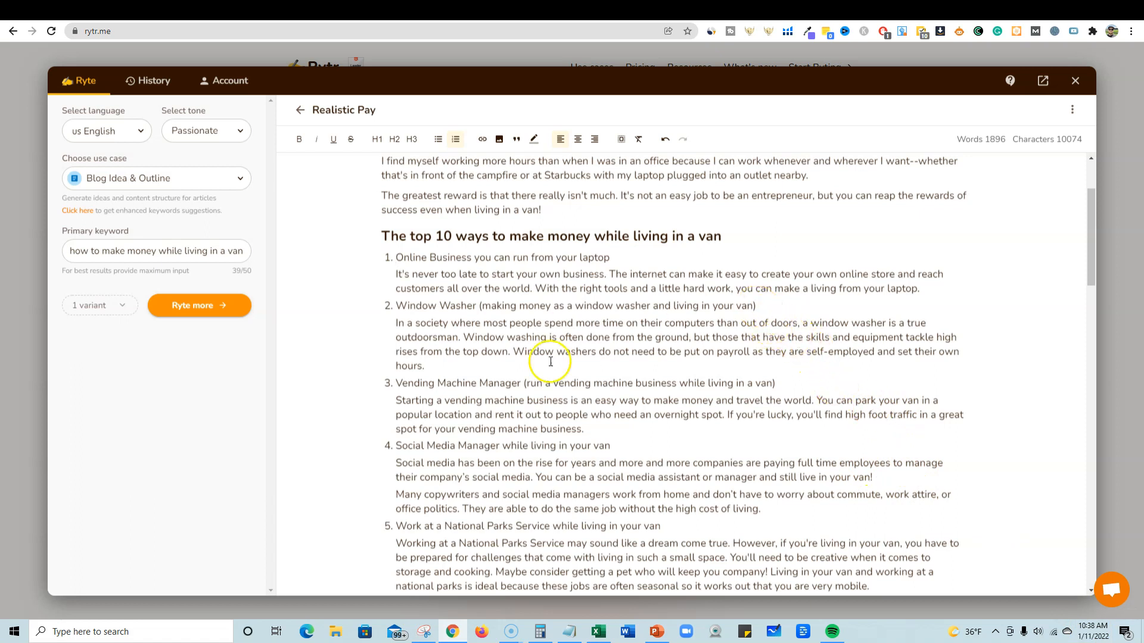
{"action": "scroll", "coordinate": [651, 244], "scroll_direction": "down", "scroll_amount": 2}
{"action": "scroll", "coordinate": [858, 192], "scroll_direction": "up", "scroll_amount": 4}
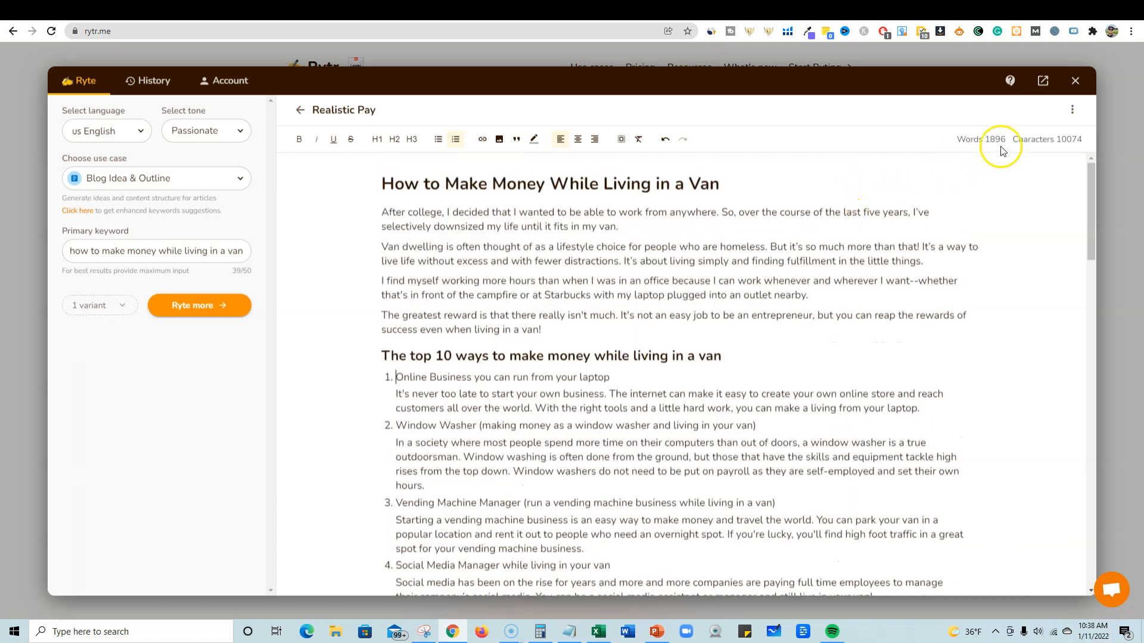
{"action": "scroll", "coordinate": [833, 342], "scroll_direction": "down", "scroll_amount": 12}
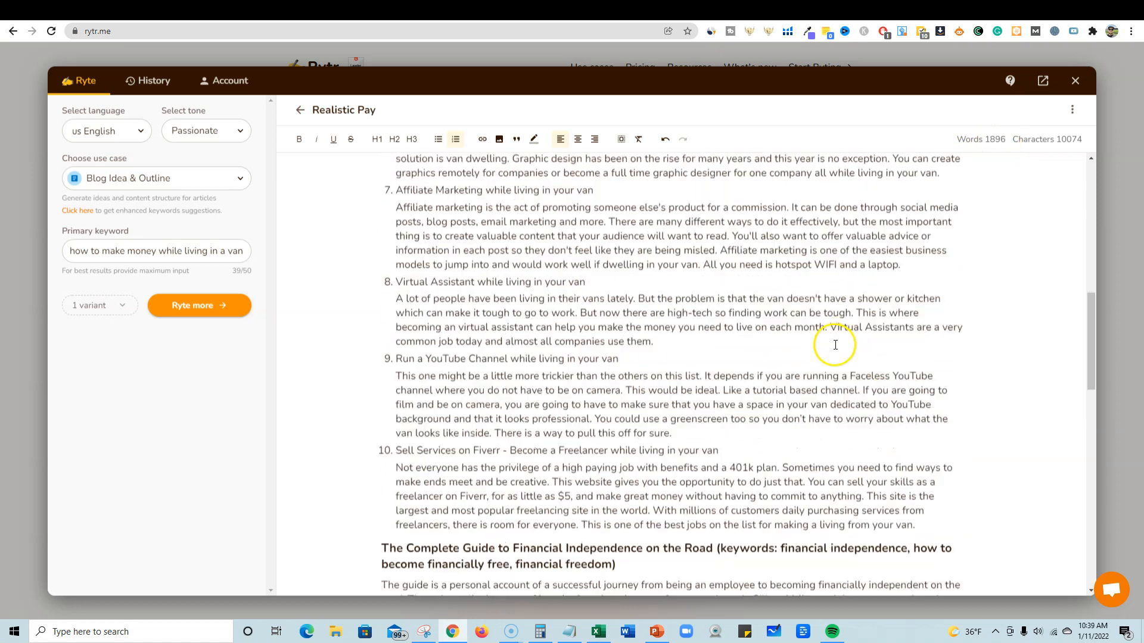
Step: Review the article's ten list items and their paragraphs through the closing sections, and return to the opening section
{"action": "scroll", "coordinate": [833, 352], "scroll_direction": "up", "scroll_amount": 2}
{"action": "left_click_drag", "start_coordinate": [921, 522], "coordinate": [386, 379]}
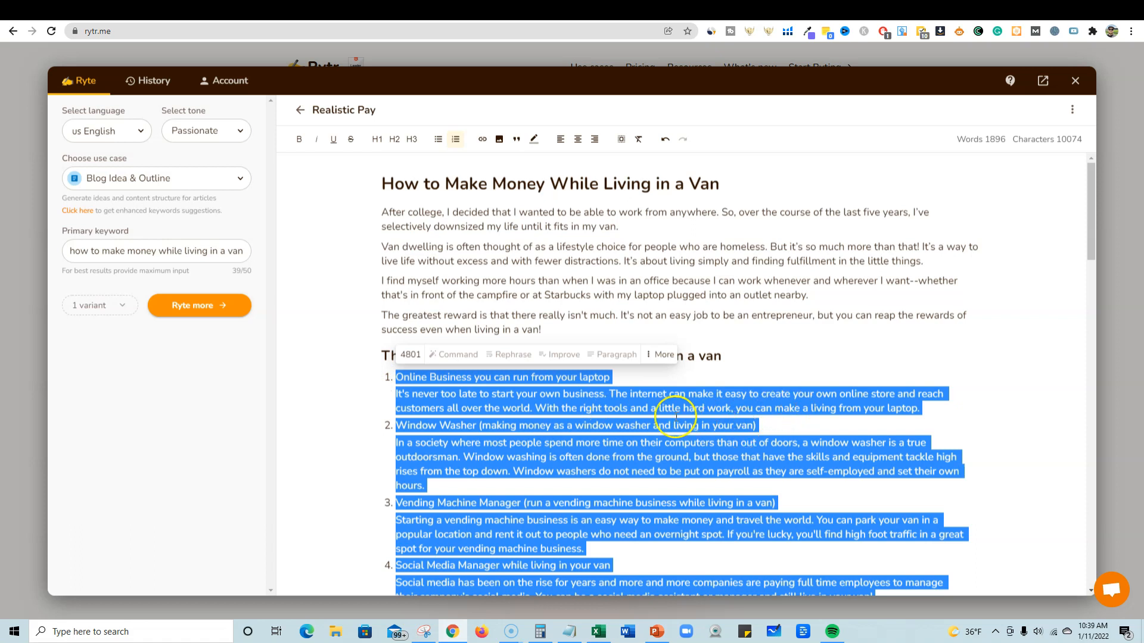
{"action": "scroll", "coordinate": [806, 426], "scroll_direction": "down", "scroll_amount": 1}
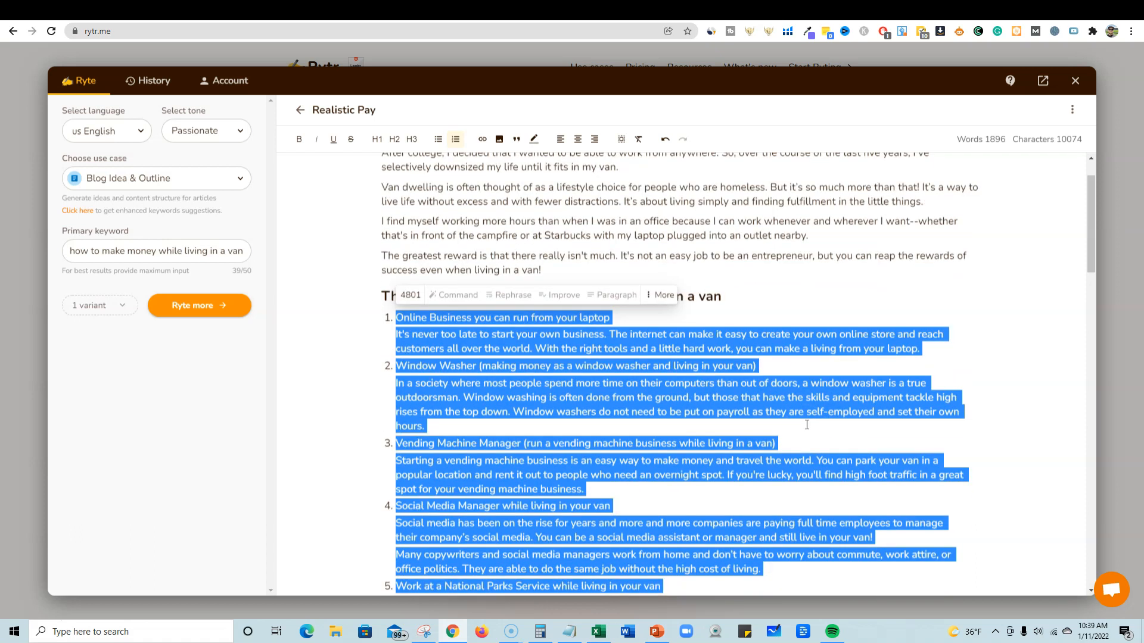
{"action": "scroll", "coordinate": [807, 425], "scroll_direction": "down", "scroll_amount": 6}
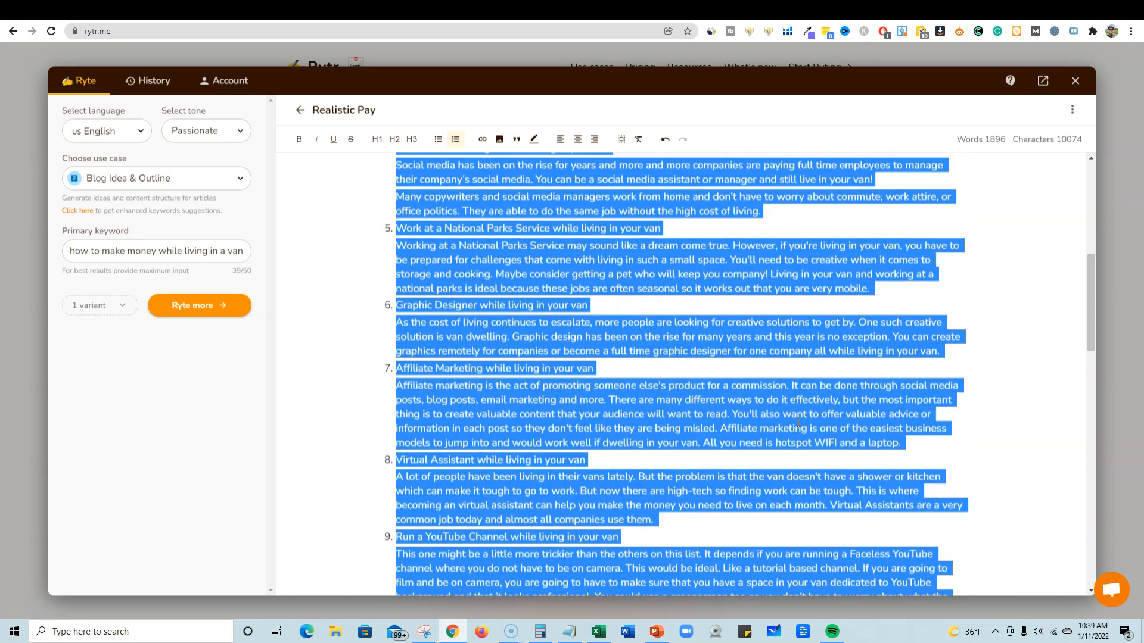
{"action": "scroll", "coordinate": [798, 422], "scroll_direction": "down", "scroll_amount": 3}
{"action": "left_click", "coordinate": [774, 365]}
{"action": "scroll", "coordinate": [772, 375], "scroll_direction": "down", "scroll_amount": 5}
{"action": "scroll", "coordinate": [771, 384], "scroll_direction": "down", "scroll_amount": 4}
{"action": "scroll", "coordinate": [770, 386], "scroll_direction": "up", "scroll_amount": 20}
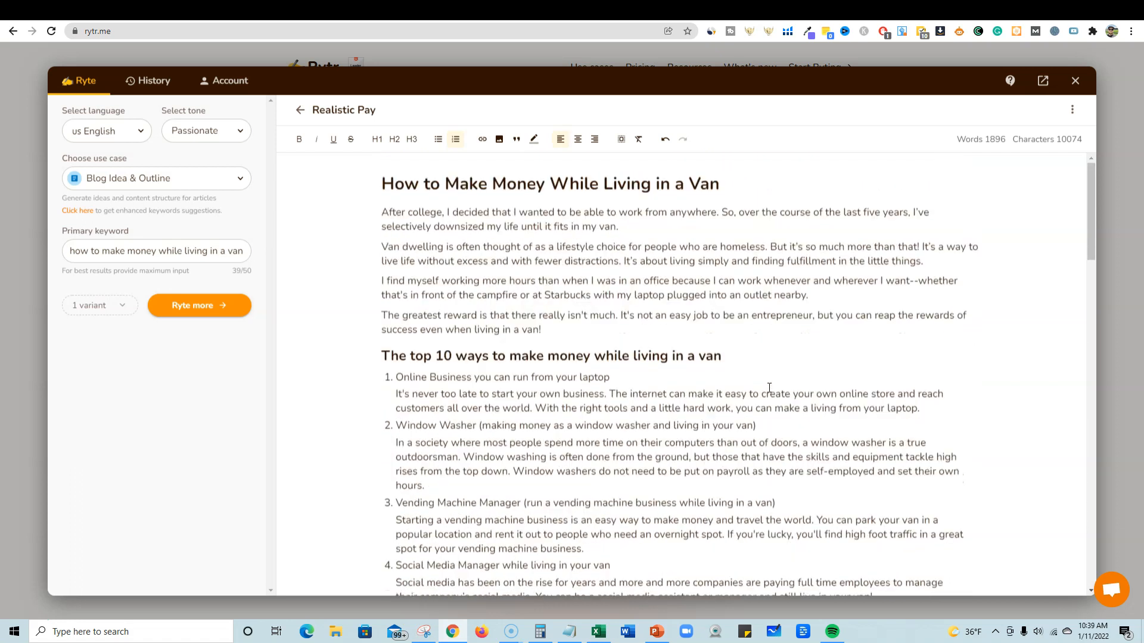
{"action": "scroll", "coordinate": [554, 319], "scroll_direction": "down", "scroll_amount": 2}
Step: Try to format the first list item, "Online Business you can run from your laptop", as a Heading 3
{"action": "left_click_drag", "start_coordinate": [610, 258], "coordinate": [397, 250]}
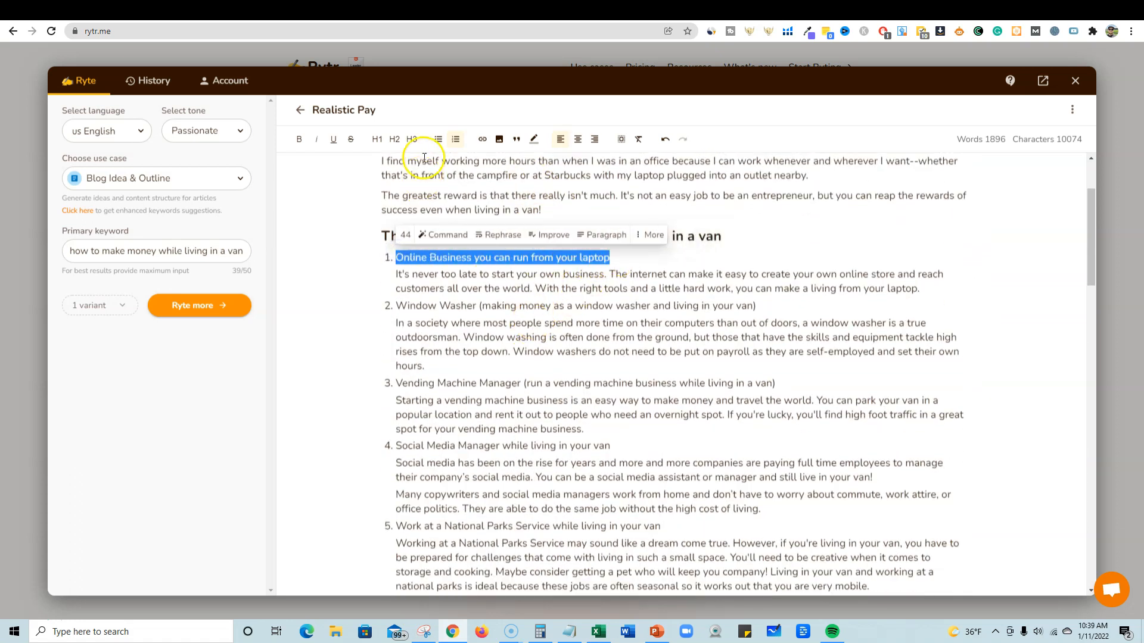
{"action": "left_click", "coordinate": [412, 138]}
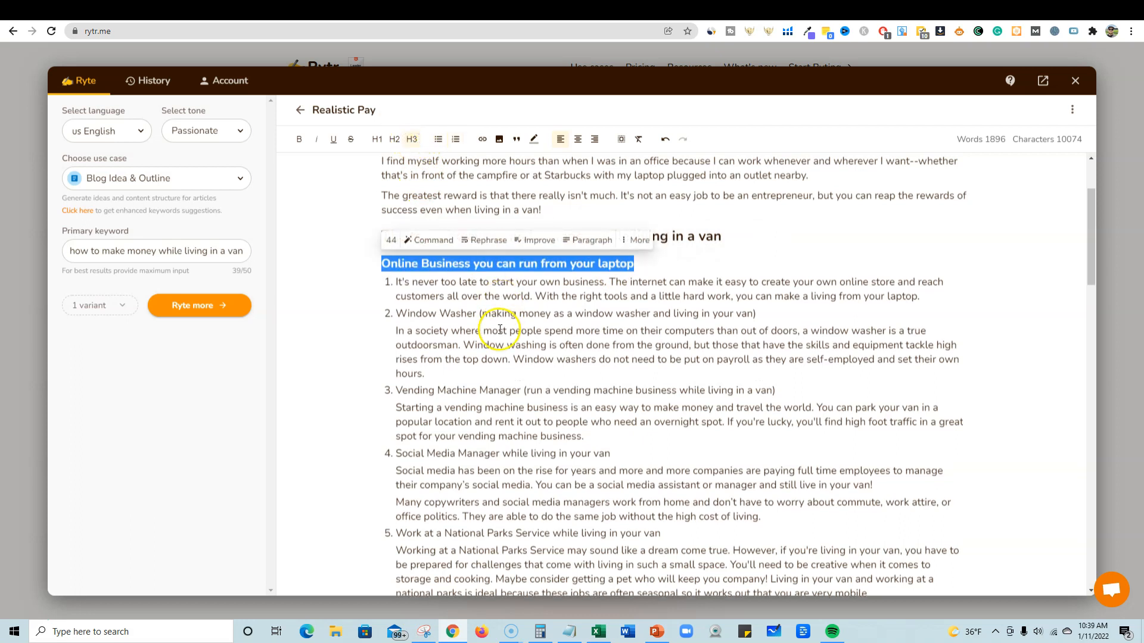
{"action": "left_click", "coordinate": [544, 348]}
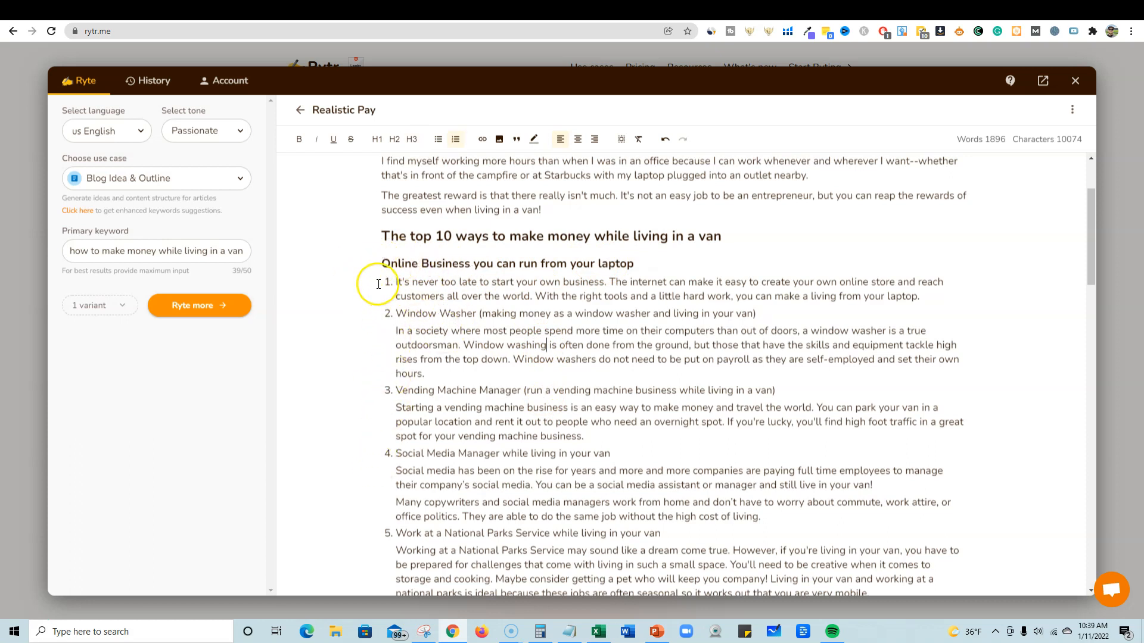
{"action": "left_click_drag", "start_coordinate": [635, 264], "coordinate": [353, 263]}
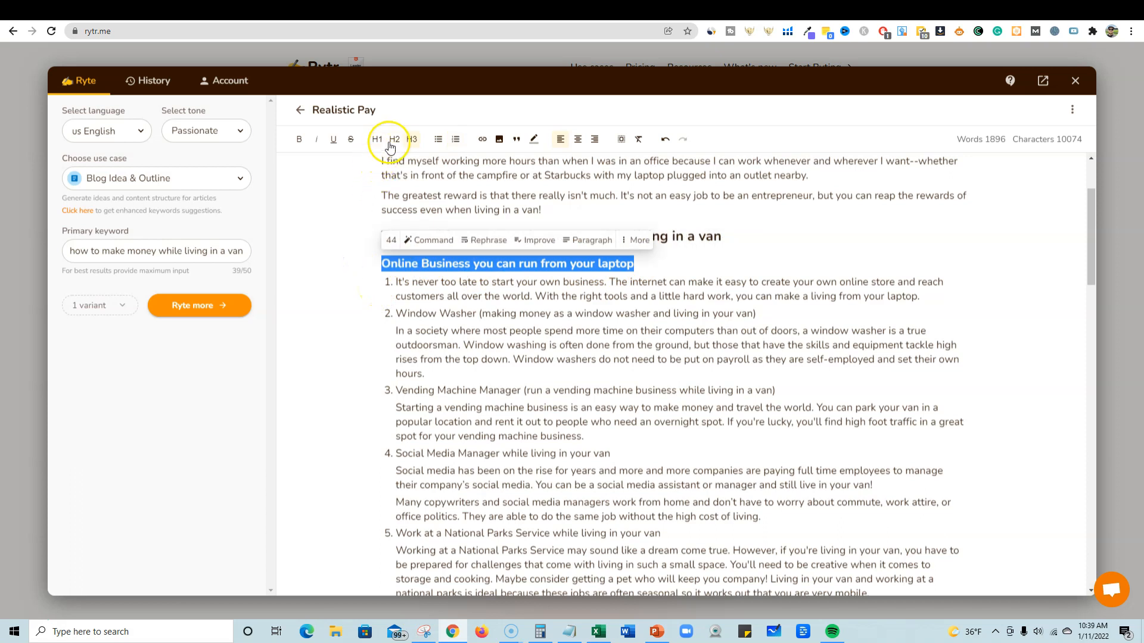
{"action": "left_click", "coordinate": [412, 140]}
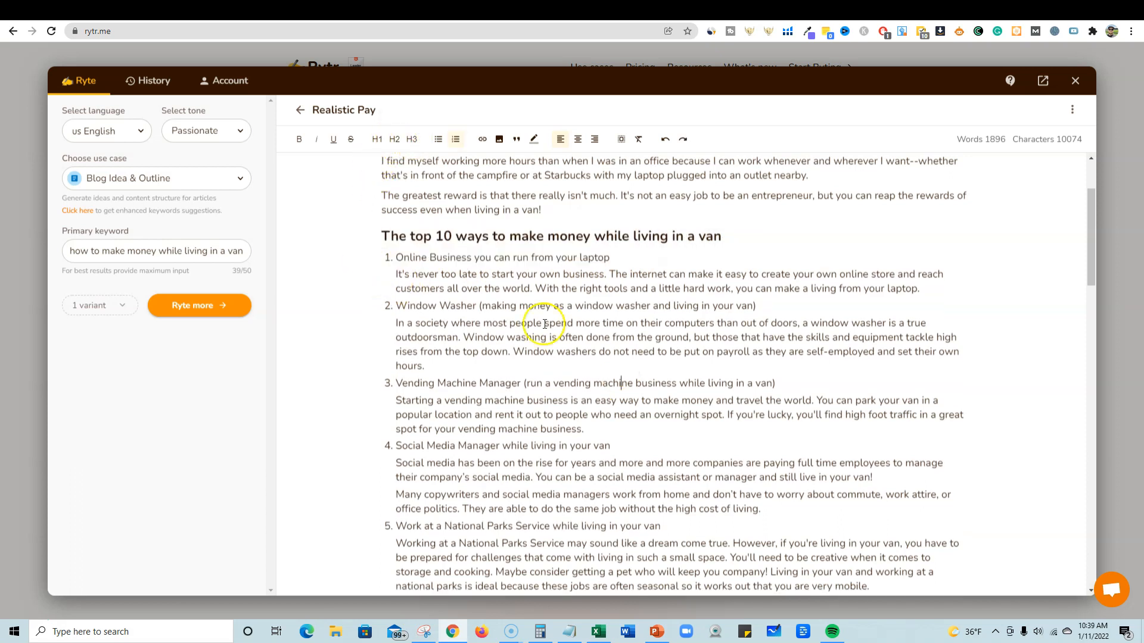
Step: Select and copy the full text of the article, from its title through the closing sections
{"action": "scroll", "coordinate": [556, 314], "scroll_direction": "up", "scroll_amount": 3}
{"action": "left_click", "coordinate": [498, 261]}
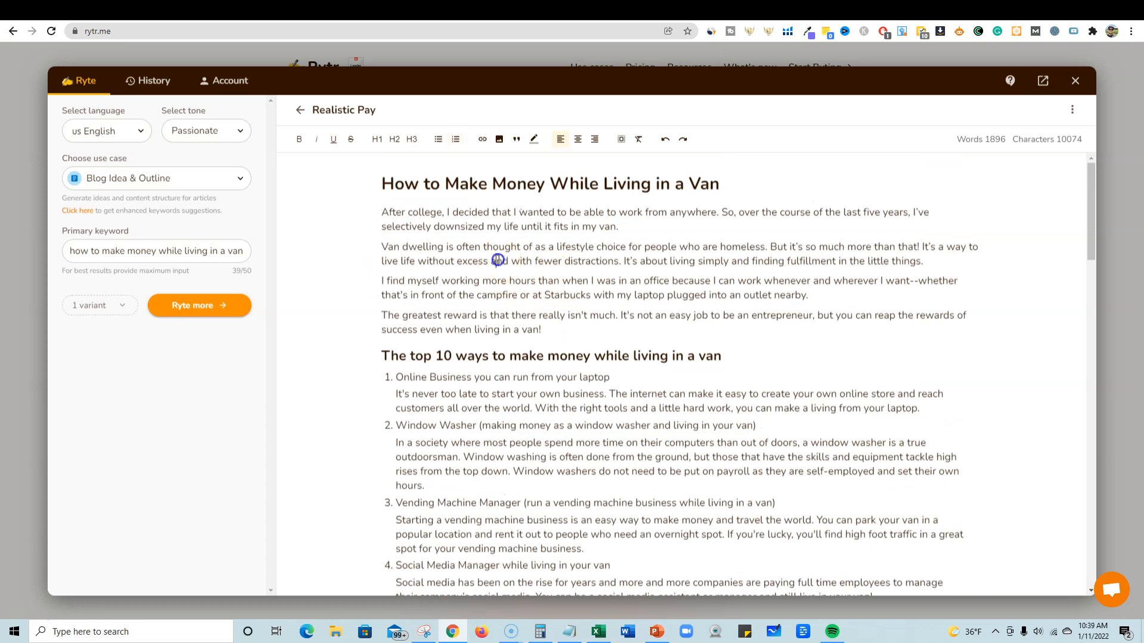
{"action": "key", "text": "ctrl+a"}
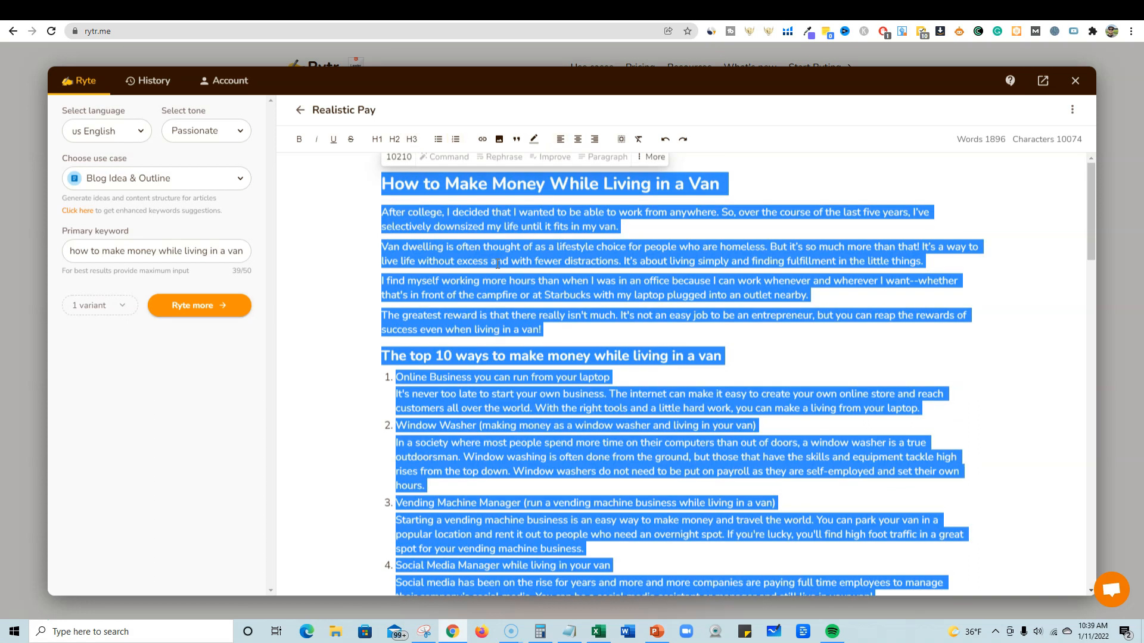
Step: Switch to the RankIQ report and examine the word counts and content grades of the highest graded competing pages
{"action": "left_click", "coordinate": [671, 13]}
{"action": "scroll", "coordinate": [578, 286], "scroll_direction": "up", "scroll_amount": 5}
{"action": "scroll", "coordinate": [578, 289], "scroll_direction": "down", "scroll_amount": 6}
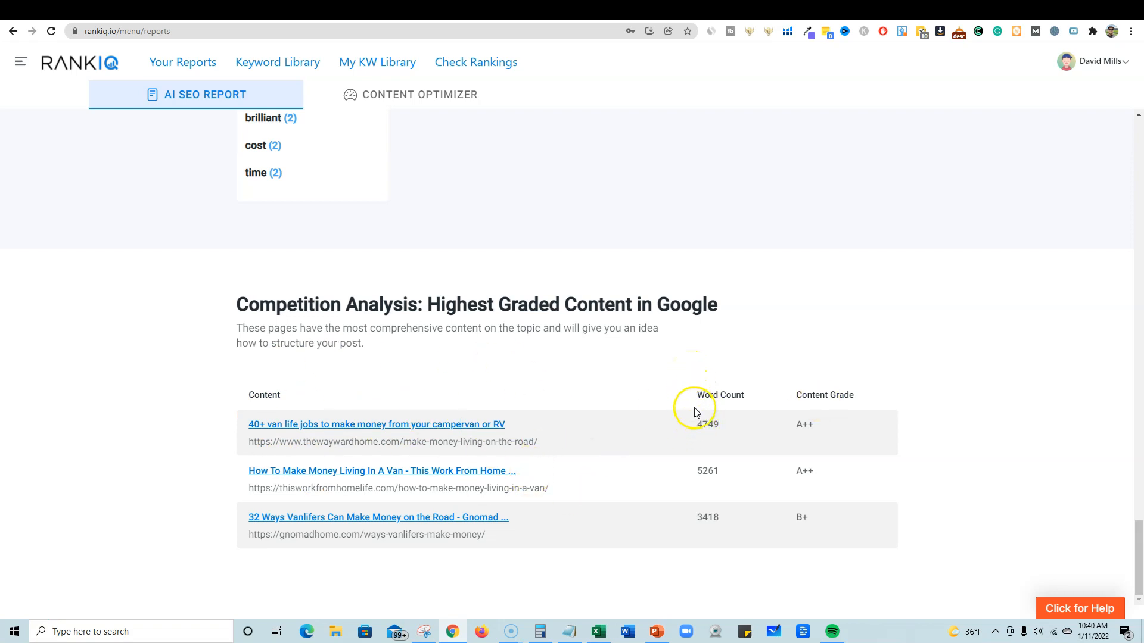
{"action": "left_click_drag", "start_coordinate": [737, 395], "coordinate": [799, 541]}
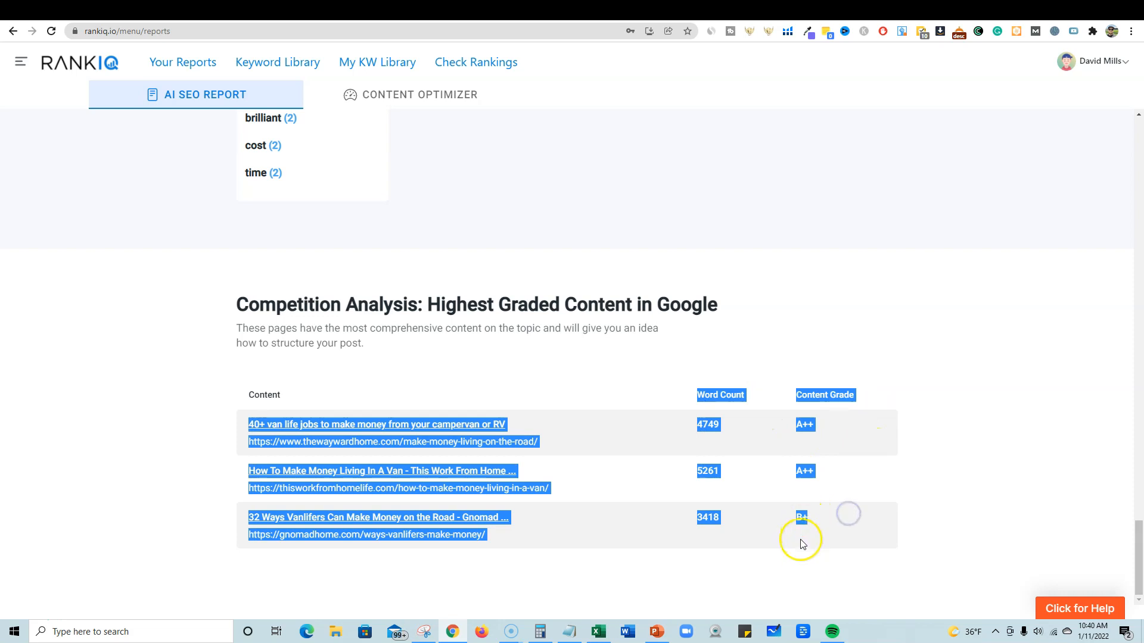
{"action": "left_click", "coordinate": [799, 551]}
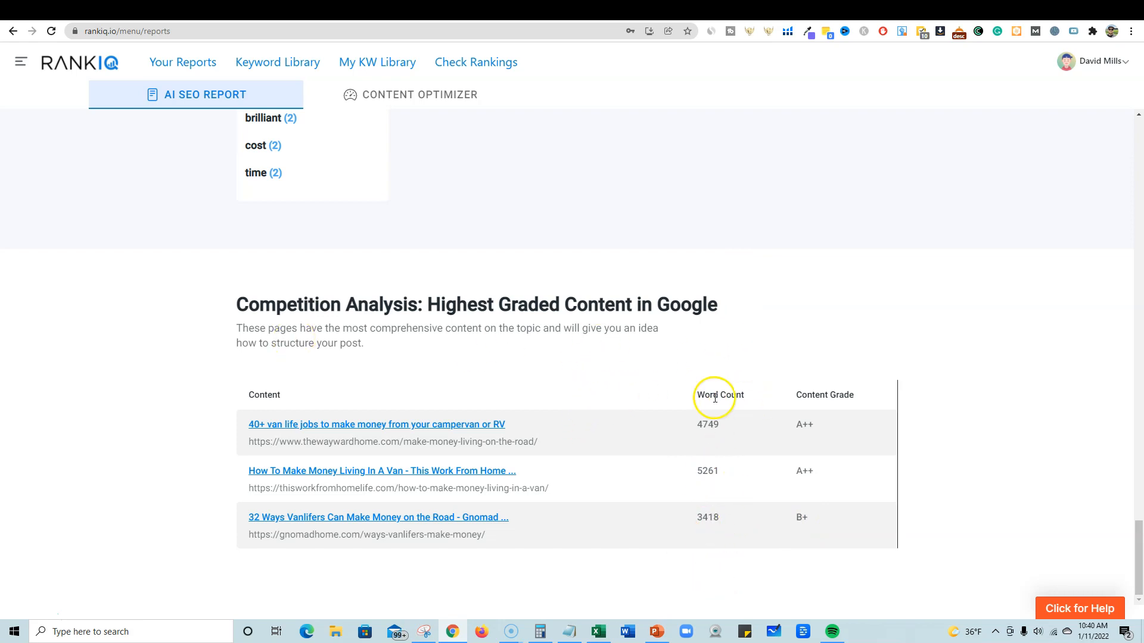
{"action": "scroll", "coordinate": [713, 391], "scroll_direction": "up", "scroll_amount": 7}
{"action": "scroll", "coordinate": [713, 398], "scroll_direction": "down", "scroll_amount": 7}
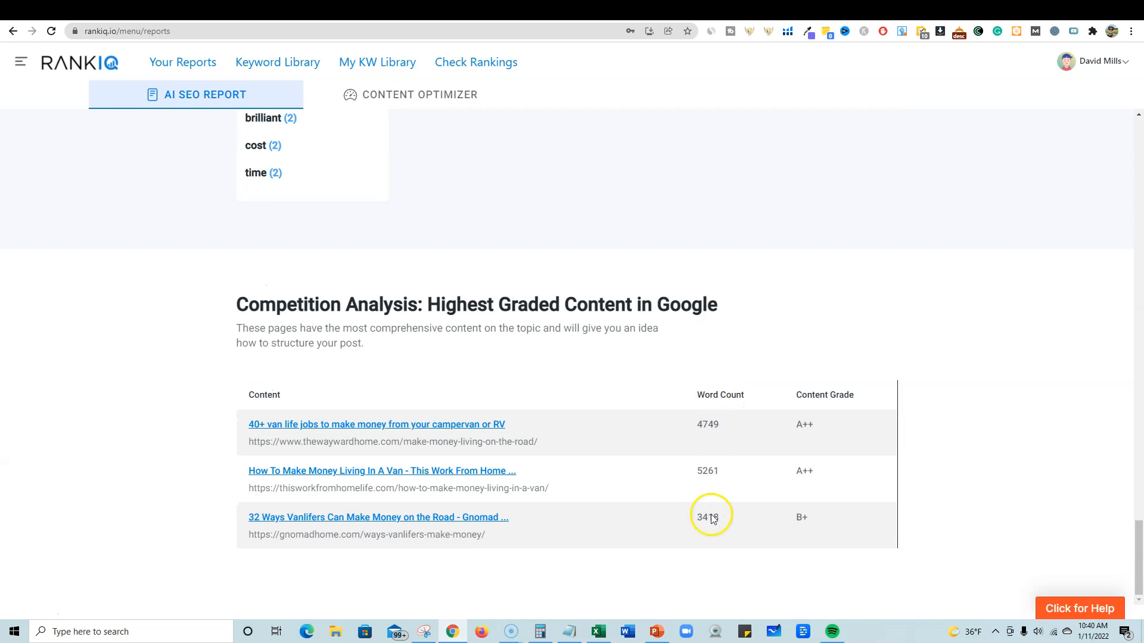
{"action": "scroll", "coordinate": [723, 410], "scroll_direction": "up", "scroll_amount": 7}
Step: Examine the top keywords and highest ranked titles in the report's Title Analysis for title inspiration
{"action": "scroll", "coordinate": [721, 411], "scroll_direction": "up", "scroll_amount": 8}
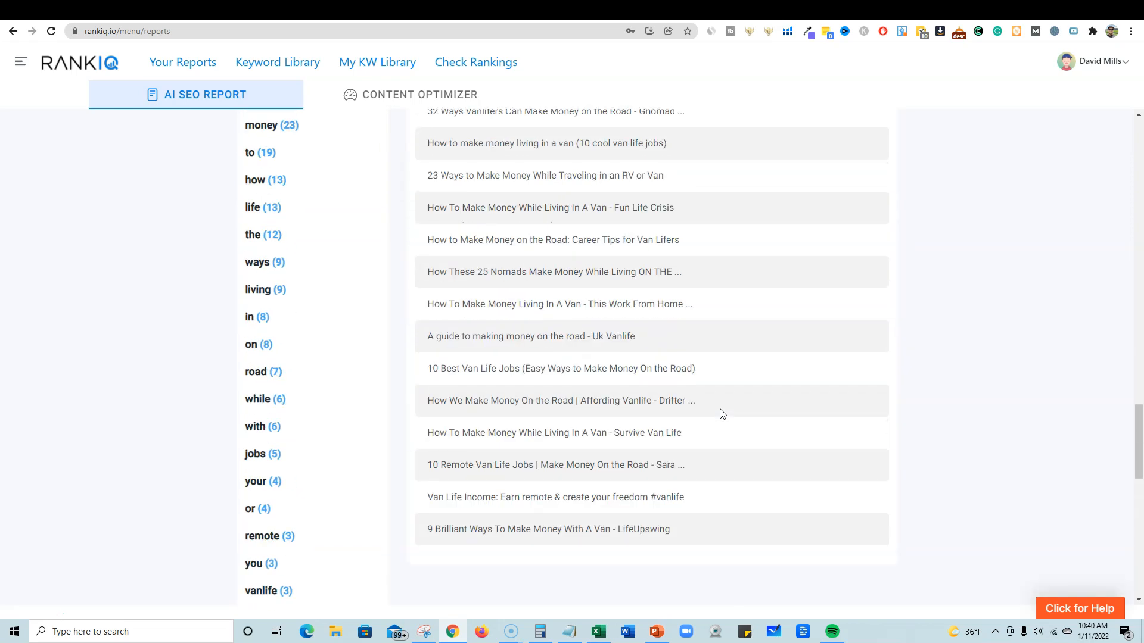
{"action": "scroll", "coordinate": [656, 358], "scroll_direction": "down", "scroll_amount": 1}
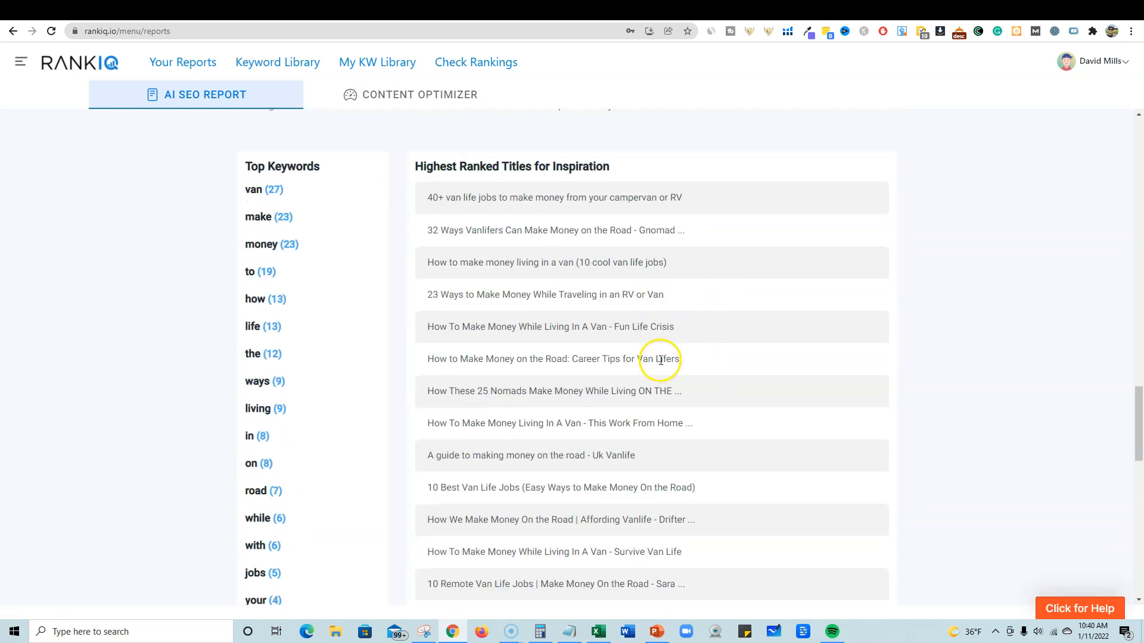
{"action": "scroll", "coordinate": [659, 358], "scroll_direction": "up", "scroll_amount": 3}
{"action": "scroll", "coordinate": [646, 330], "scroll_direction": "down", "scroll_amount": 1}
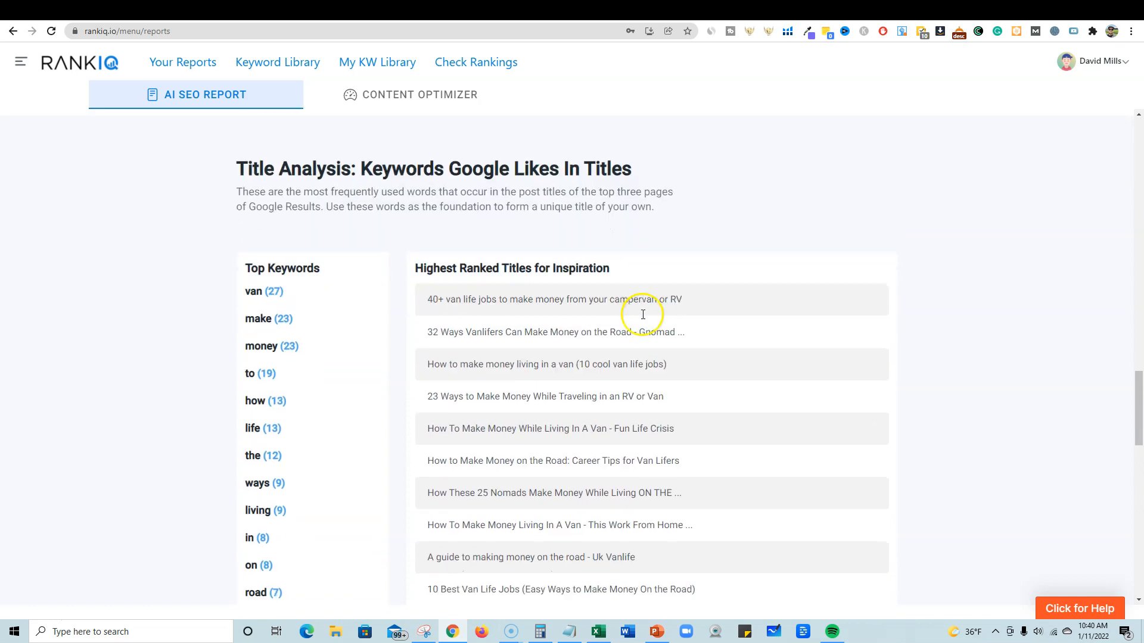
{"action": "scroll", "coordinate": [646, 301], "scroll_direction": "down", "scroll_amount": 1}
{"action": "scroll", "coordinate": [542, 454], "scroll_direction": "down", "scroll_amount": 1}
{"action": "scroll", "coordinate": [544, 441], "scroll_direction": "down", "scroll_amount": 2}
{"action": "scroll", "coordinate": [542, 439], "scroll_direction": "up", "scroll_amount": 2}
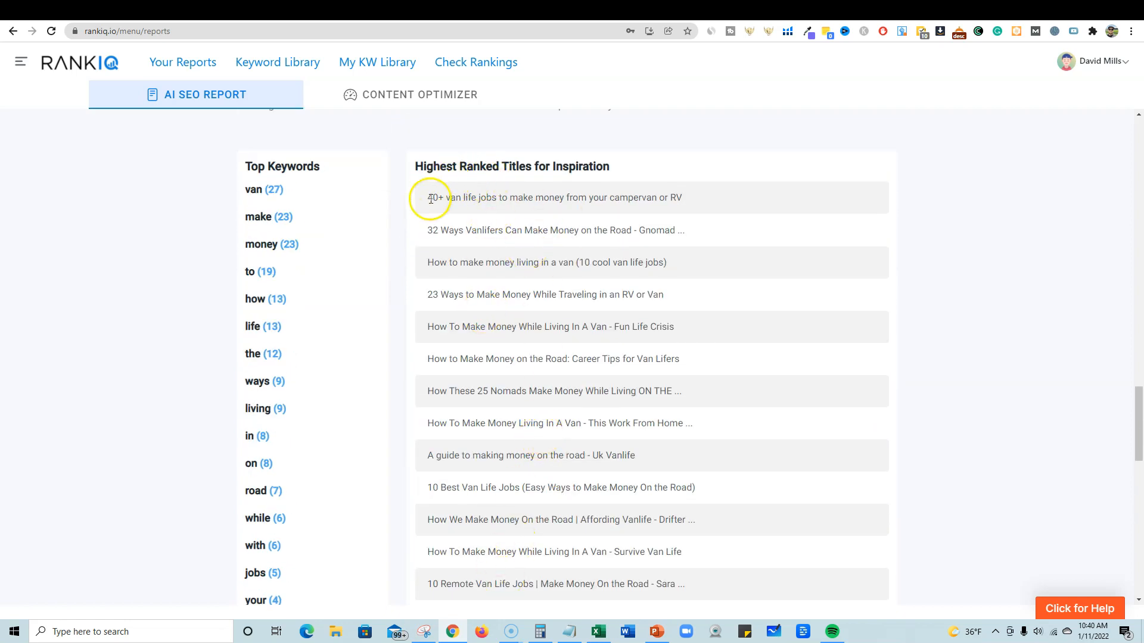
{"action": "left_click_drag", "start_coordinate": [428, 199], "coordinate": [685, 196]}
{"action": "left_click_drag", "start_coordinate": [428, 197], "coordinate": [479, 185]}
{"action": "left_click_drag", "start_coordinate": [644, 181], "coordinate": [716, 180]}
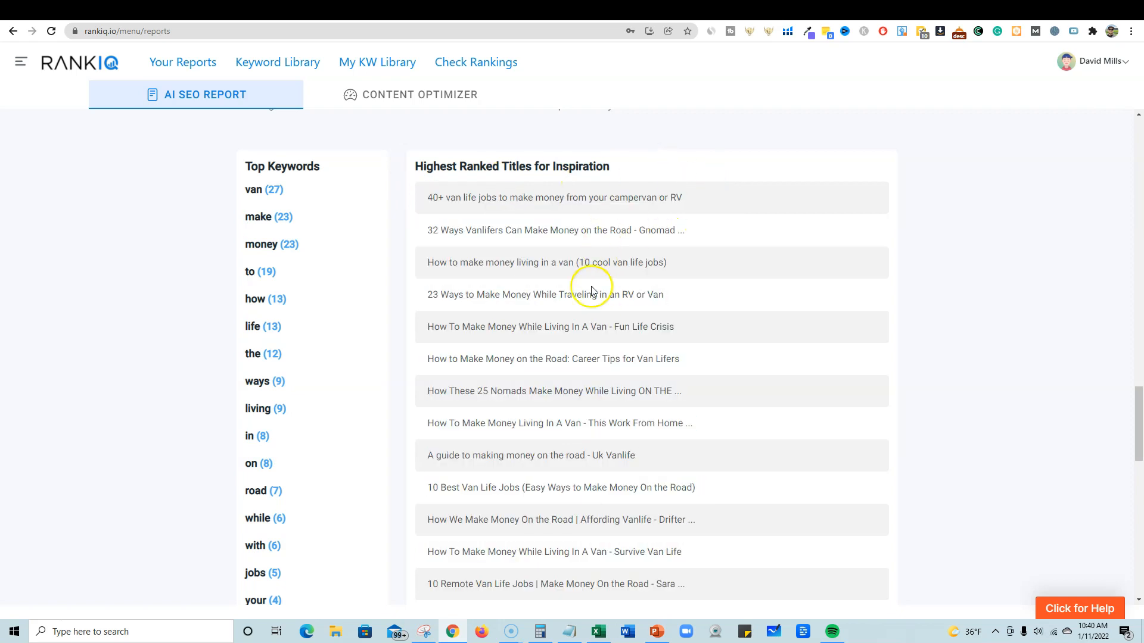
Step: Open the Content Optimizer for "how to make money while living in a van" and paste in the copied article
{"action": "scroll", "coordinate": [582, 292], "scroll_direction": "up", "scroll_amount": 10}
{"action": "scroll", "coordinate": [612, 322], "scroll_direction": "up", "scroll_amount": 13}
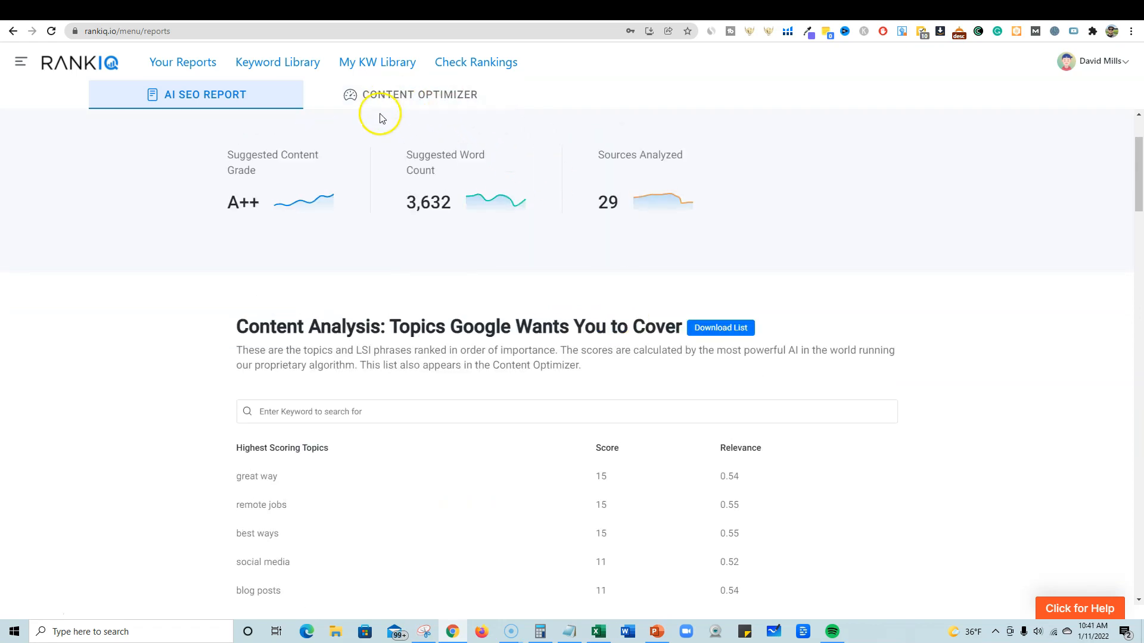
{"action": "scroll", "coordinate": [384, 108], "scroll_direction": "up", "scroll_amount": 1}
{"action": "left_click", "coordinate": [391, 97]}
{"action": "left_click", "coordinate": [195, 297]}
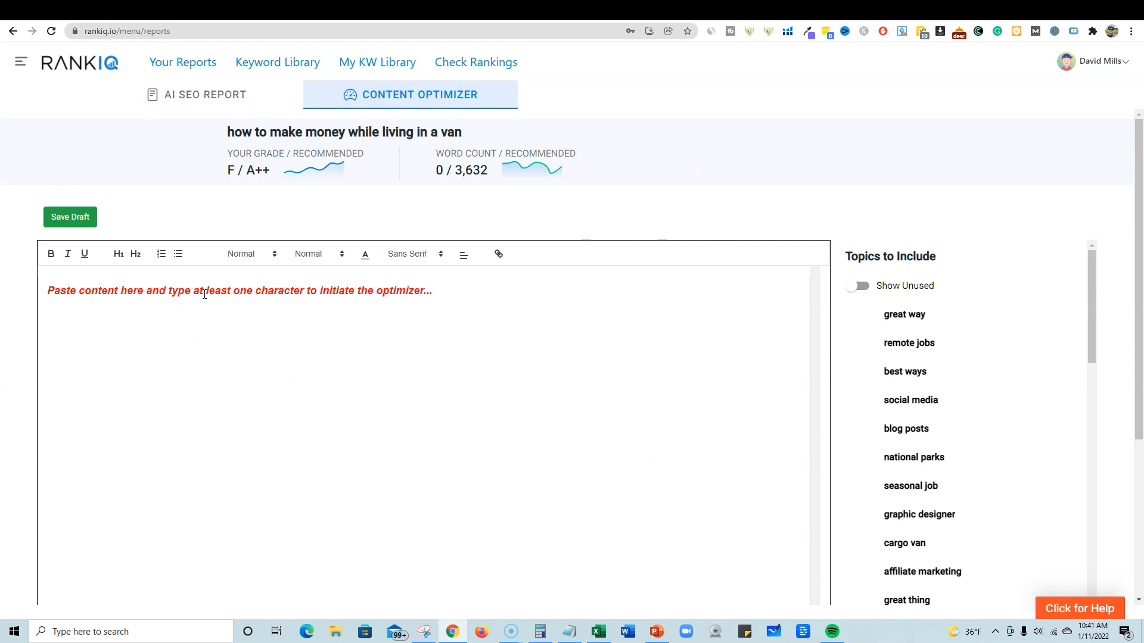
{"action": "key", "text": "ctrl+v"}
{"action": "left_click", "coordinate": [198, 415]}
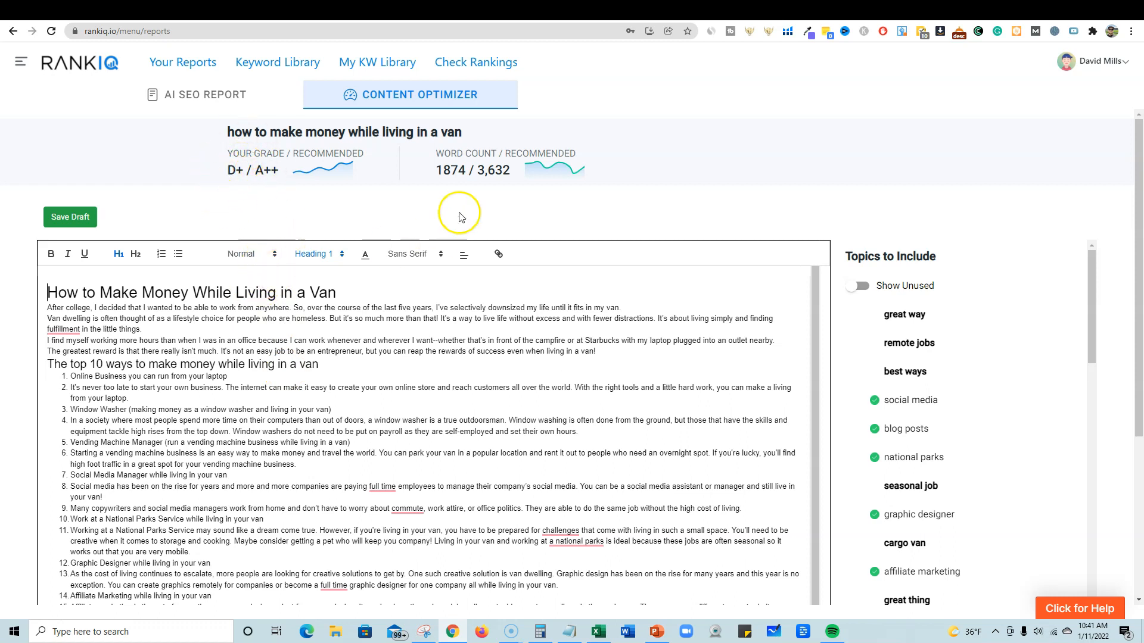
Step: Check the article's grade, word count and covered topics, and filter the topics to include so only unused ones are shown
{"action": "scroll", "coordinate": [281, 379], "scroll_direction": "down", "scroll_amount": 2}
{"action": "scroll", "coordinate": [282, 379], "scroll_direction": "up", "scroll_amount": 2}
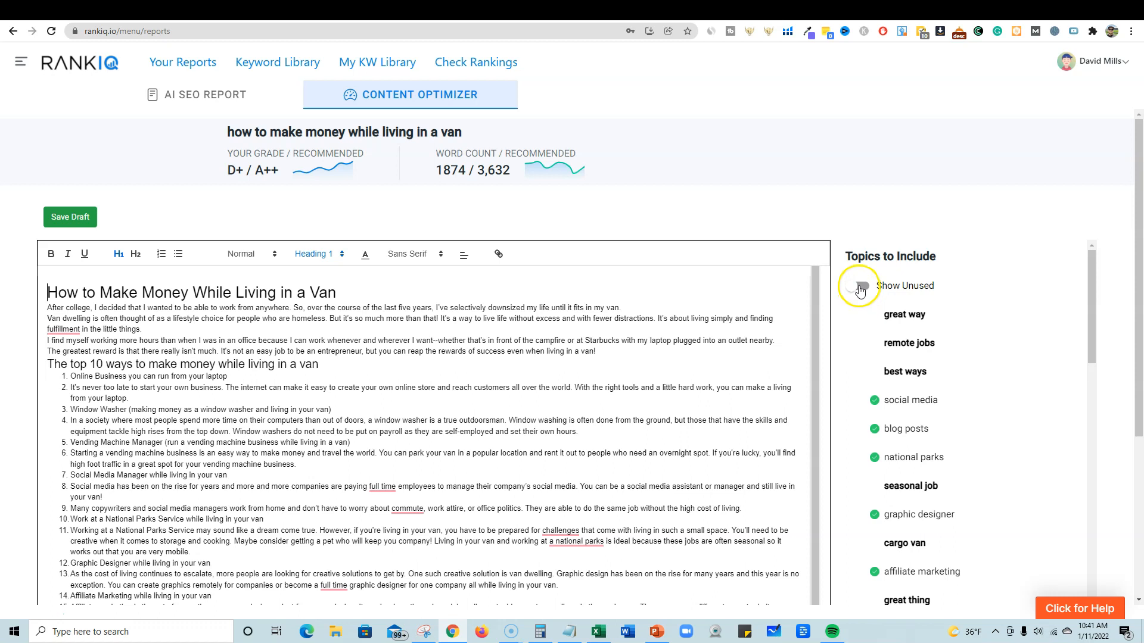
{"action": "scroll", "coordinate": [882, 357], "scroll_direction": "down", "scroll_amount": 10}
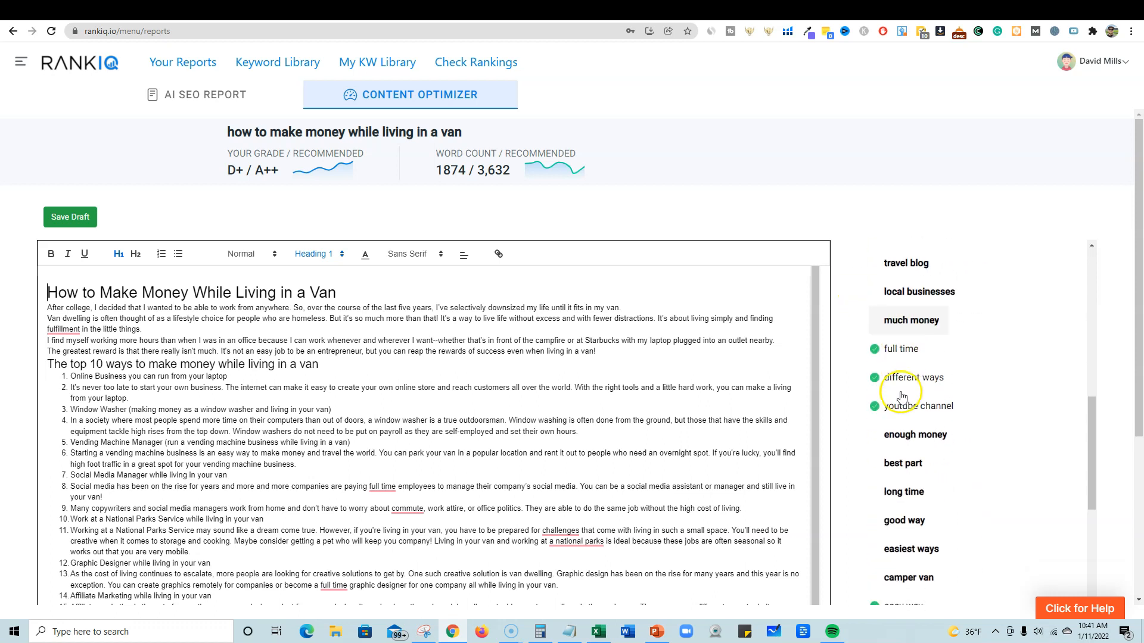
{"action": "scroll", "coordinate": [901, 396], "scroll_direction": "down", "scroll_amount": 15}
{"action": "scroll", "coordinate": [901, 397], "scroll_direction": "up", "scroll_amount": 15}
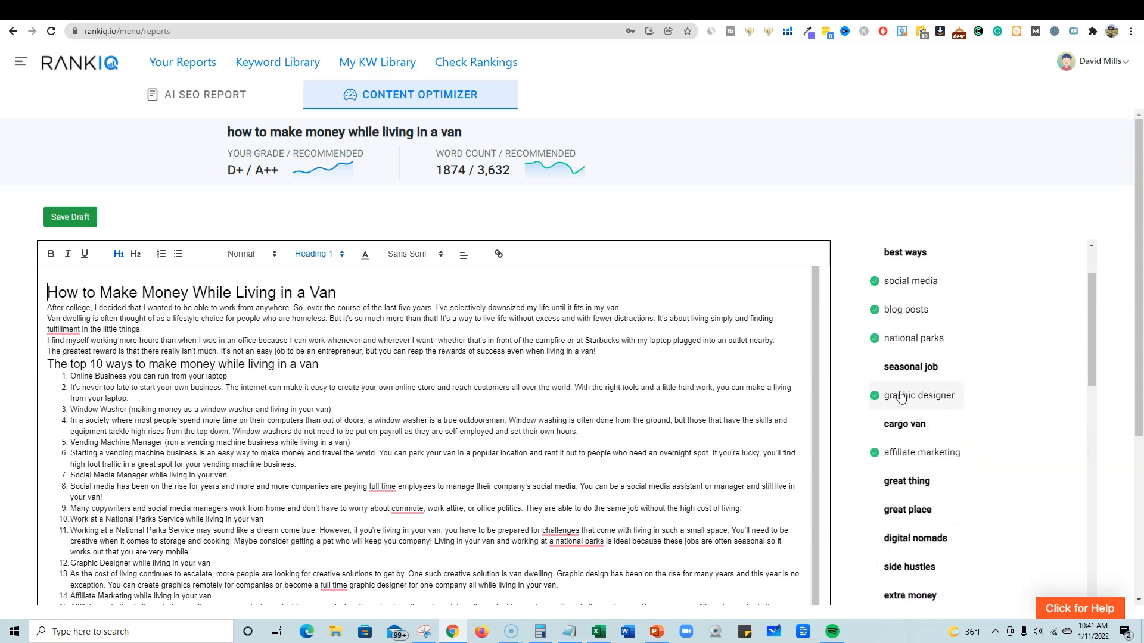
{"action": "scroll", "coordinate": [902, 397], "scroll_direction": "up", "scroll_amount": 2}
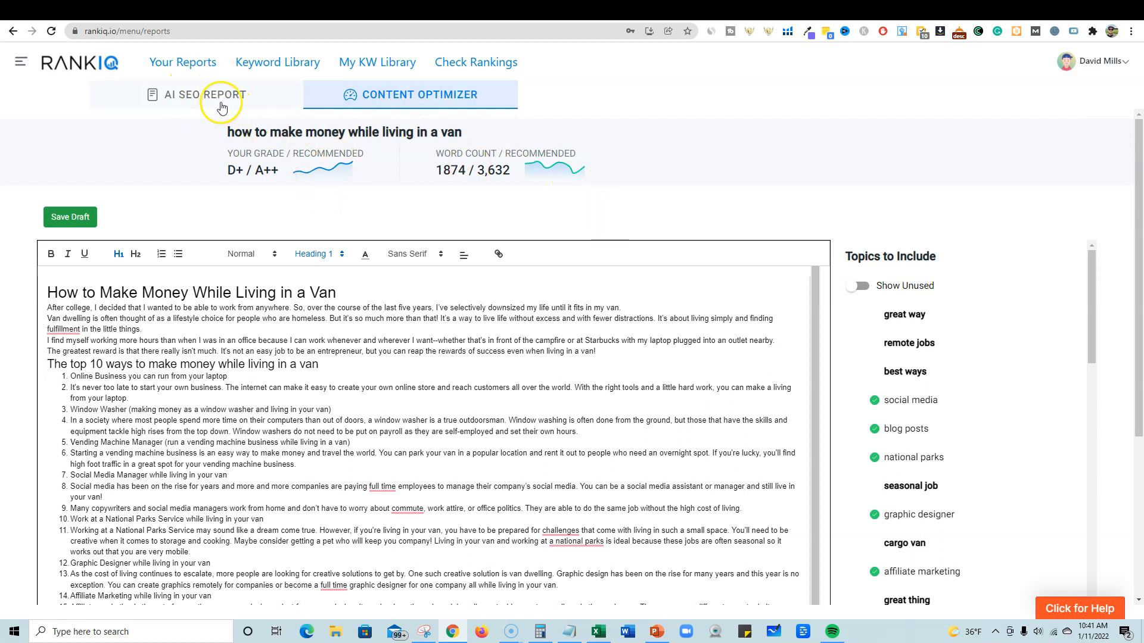
{"action": "left_click", "coordinate": [860, 288]}
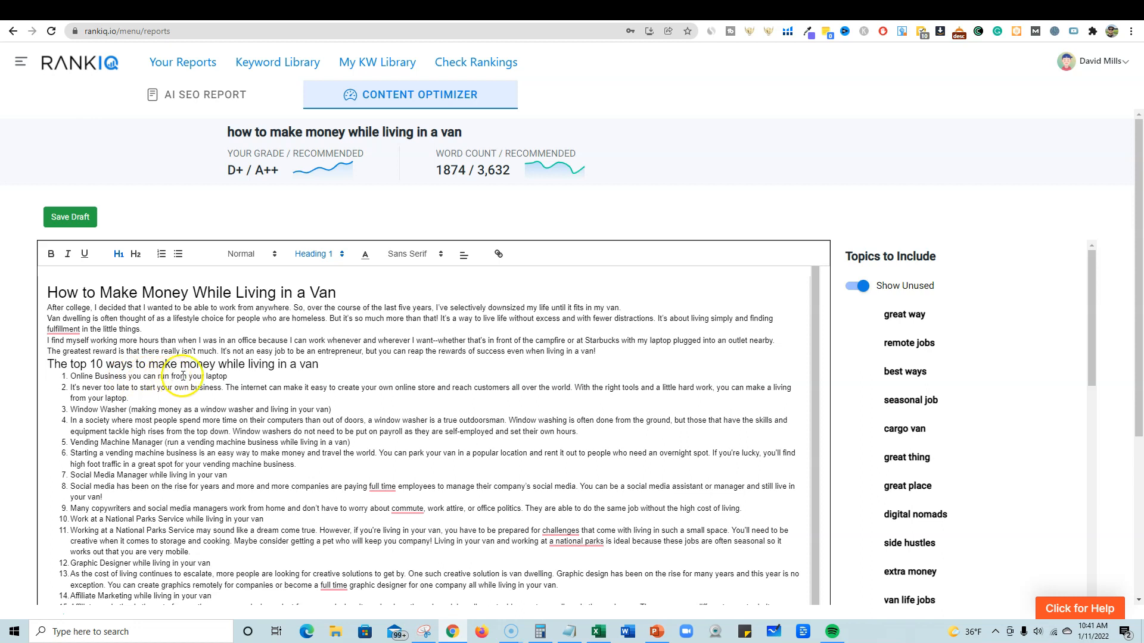
Step: Append "These are great ways to do remote jobs from a cargo van." to the last paragraph of the Van Dwelling 101 section
{"action": "left_click", "coordinate": [242, 377]}
{"action": "scroll", "coordinate": [142, 400], "scroll_direction": "down", "scroll_amount": 4}
{"action": "scroll", "coordinate": [141, 399], "scroll_direction": "down", "scroll_amount": 8}
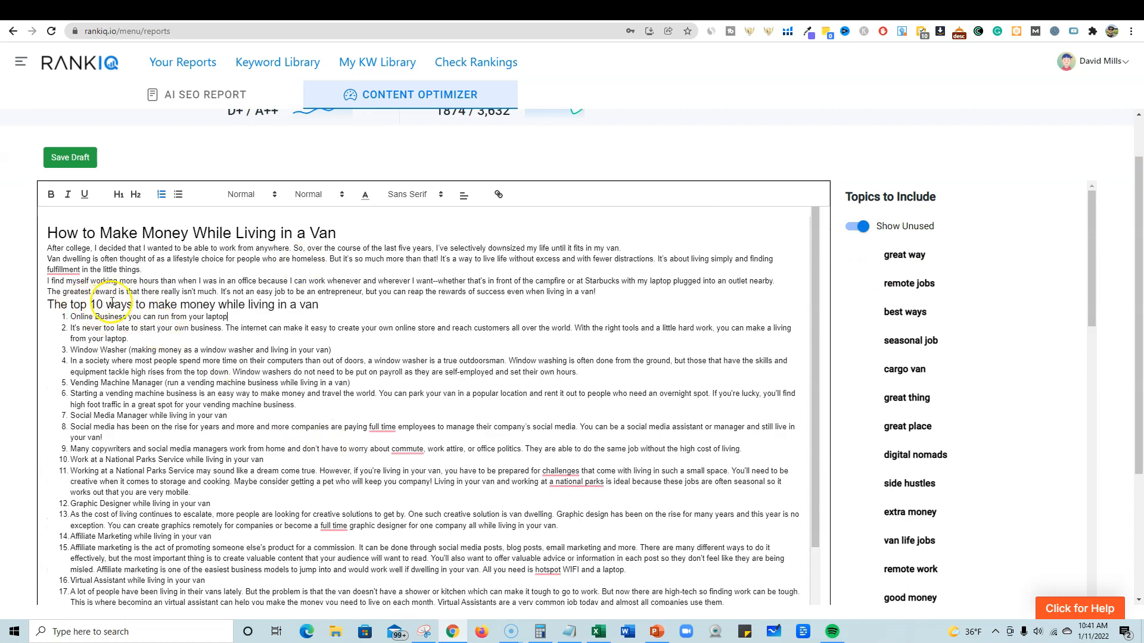
{"action": "scroll", "coordinate": [99, 442], "scroll_direction": "down", "scroll_amount": 3}
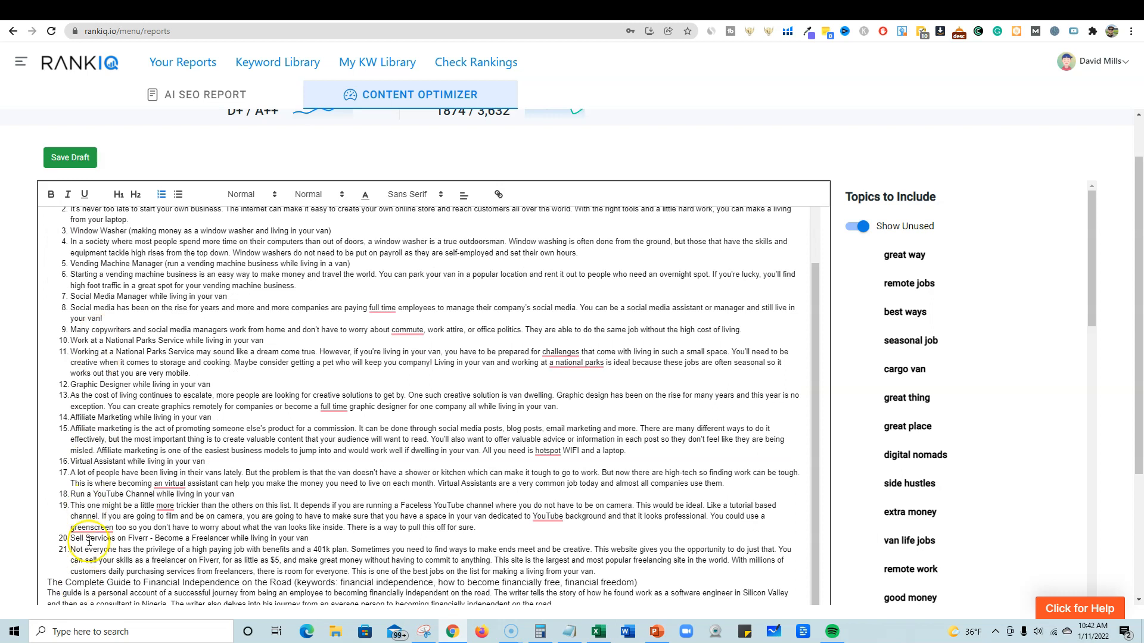
{"action": "scroll", "coordinate": [268, 506], "scroll_direction": "down", "scroll_amount": 5}
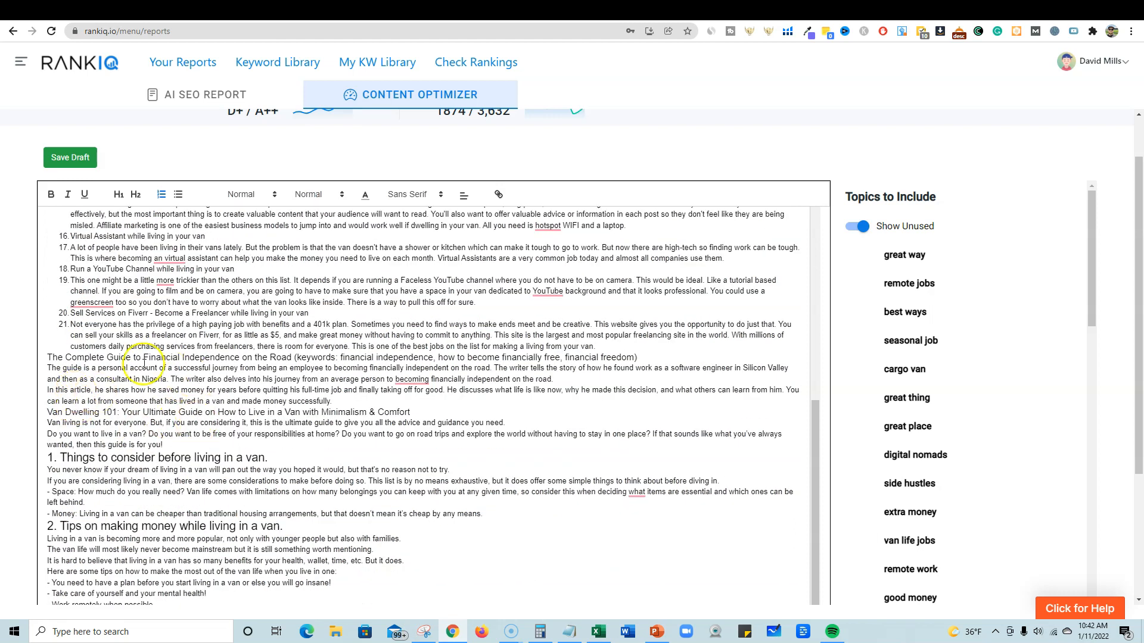
{"action": "left_click", "coordinate": [183, 443]}
{"action": "type", "text": "These"}
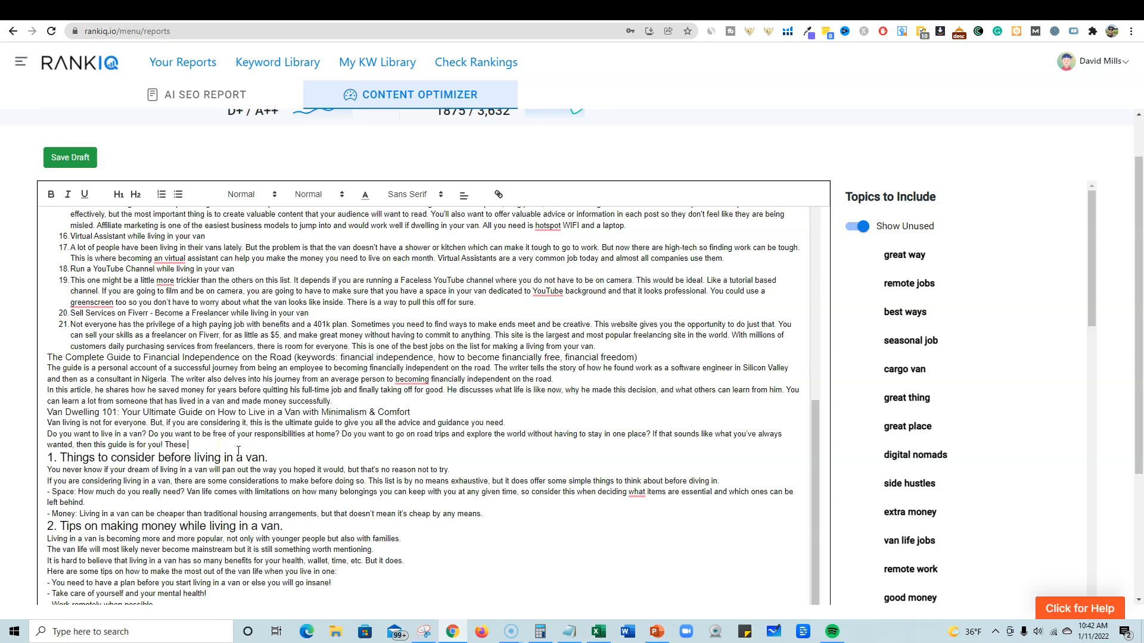
{"action": "type", "text": " are great ways to"}
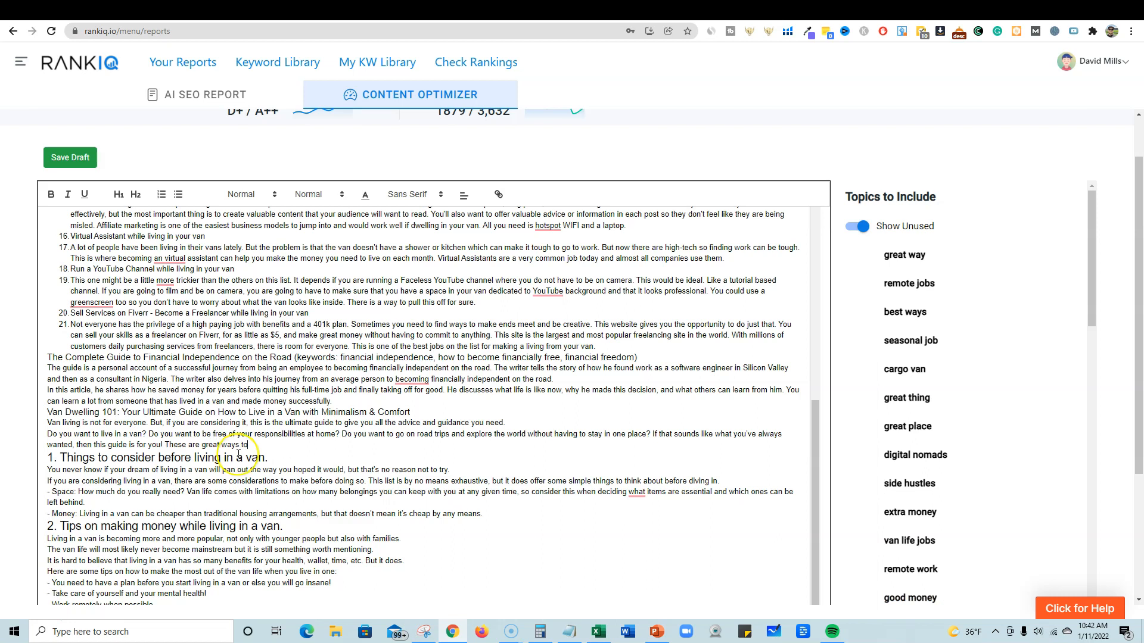
{"action": "type", "text": " do remote jobs from a c"}
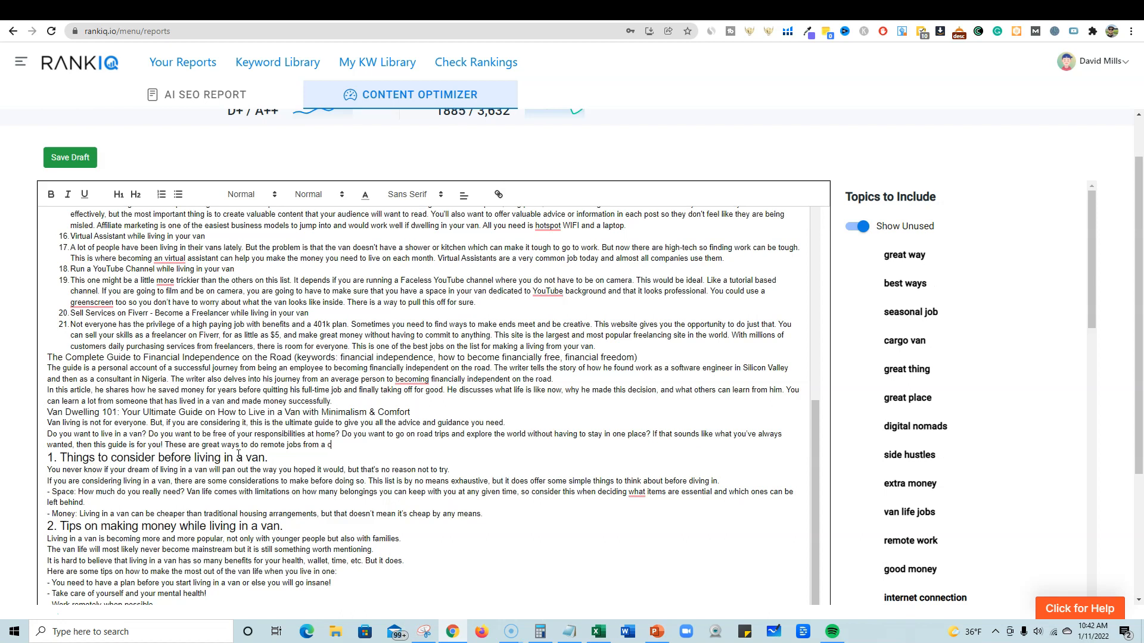
{"action": "type", "text": "argo van. Digital"}
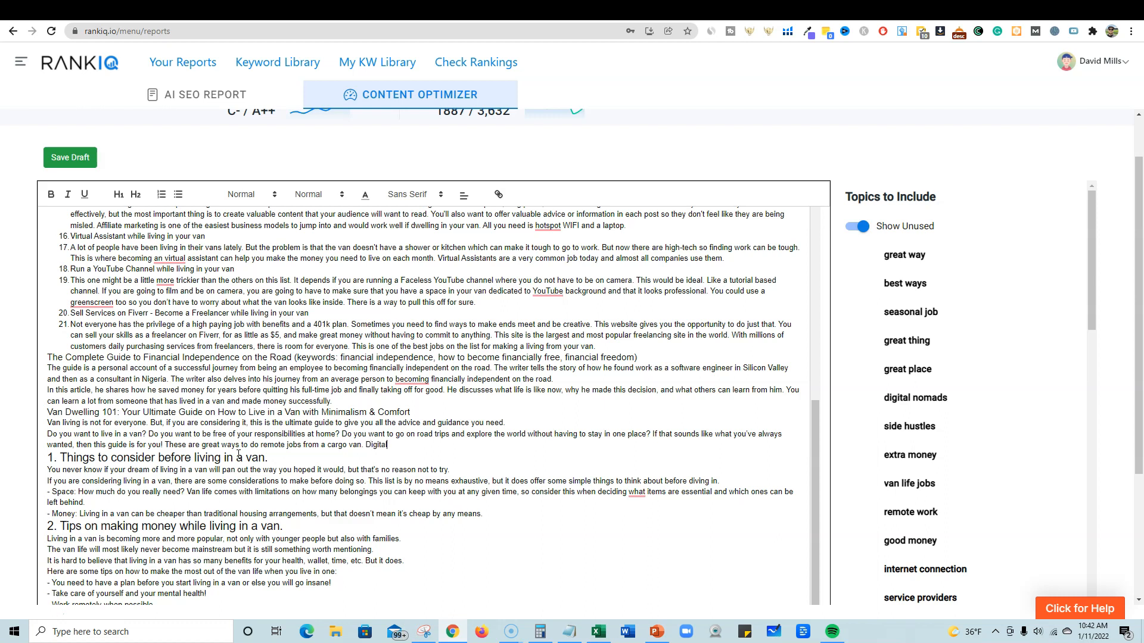
Step: Continue the paragraph with "Digital nomads earn extra money each month by simply having an internet connection and a laptop. They do this from their van."
{"action": "type", "text": "nomads"}
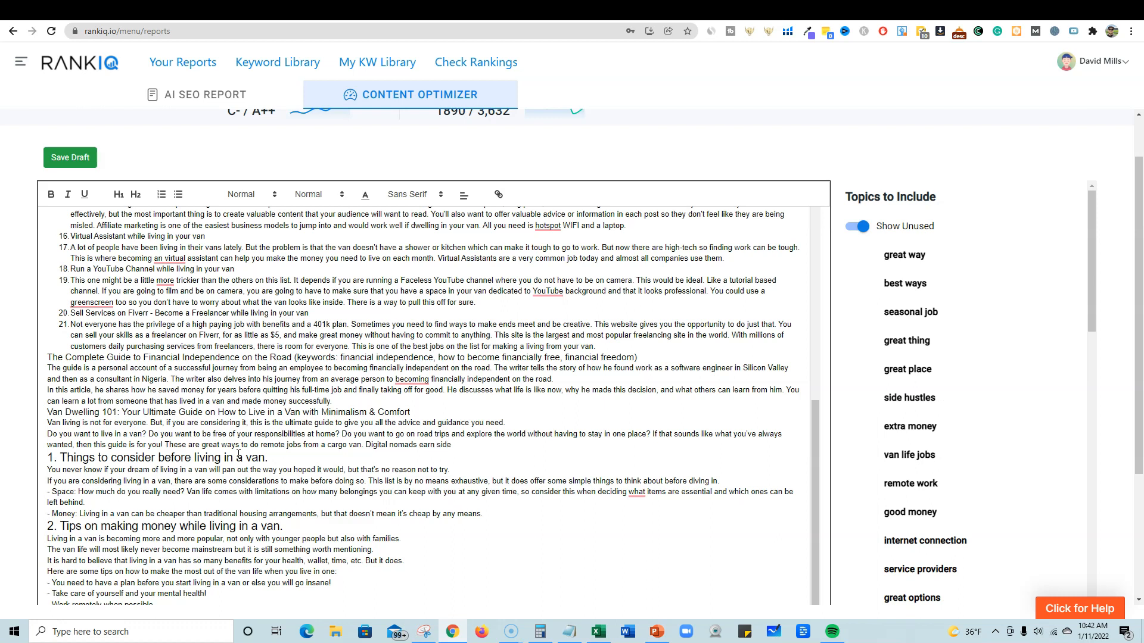
{"action": "type", "text": "earn extra money each month by simply having an internet"}
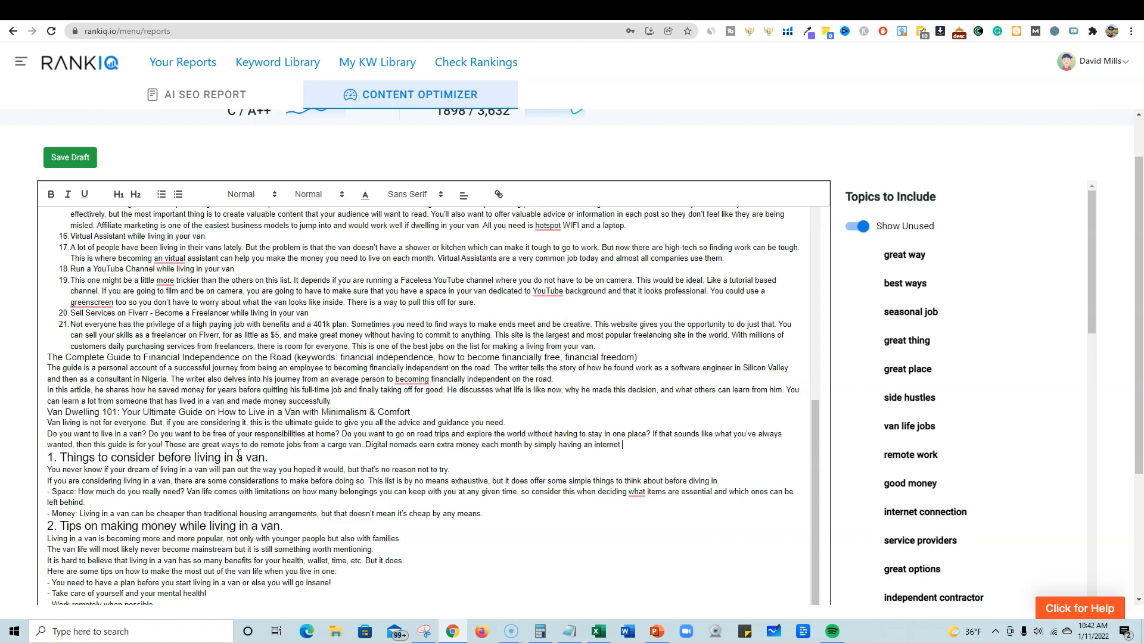
{"action": "type", "text": "ion and a laptop. They do this from their"}
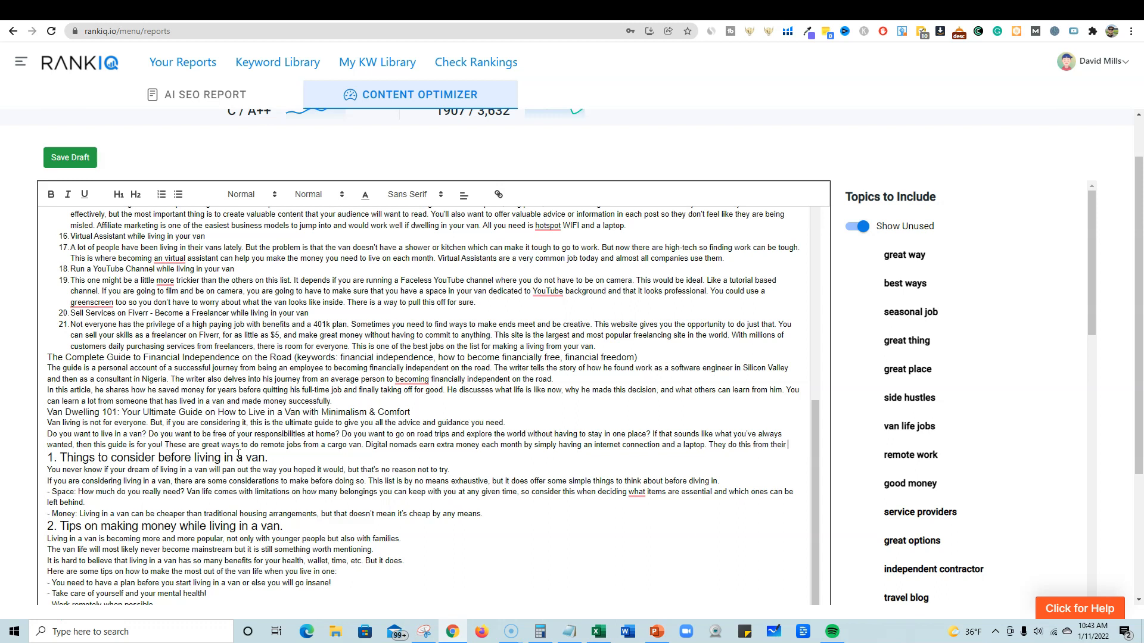
{"action": "type", "text": "."}
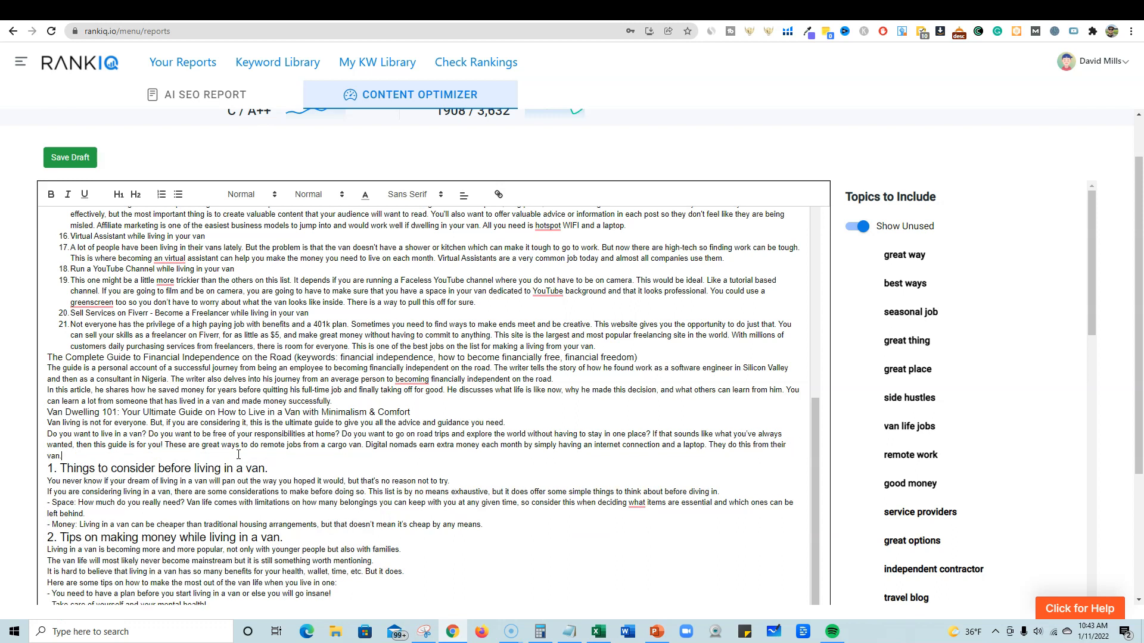
Step: Check the article's content grade against the recommended grade and save the draft
{"action": "scroll", "coordinate": [238, 455], "scroll_direction": "up", "scroll_amount": 1}
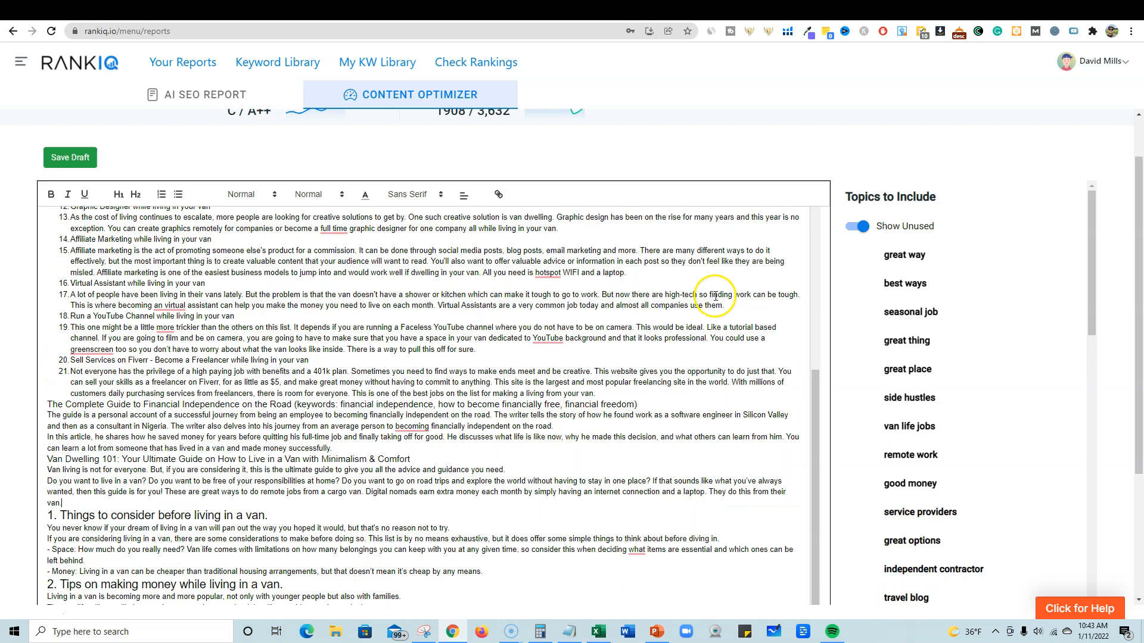
{"action": "scroll", "coordinate": [922, 304], "scroll_direction": "down", "scroll_amount": 1}
{"action": "scroll", "coordinate": [923, 304], "scroll_direction": "up", "scroll_amount": 2}
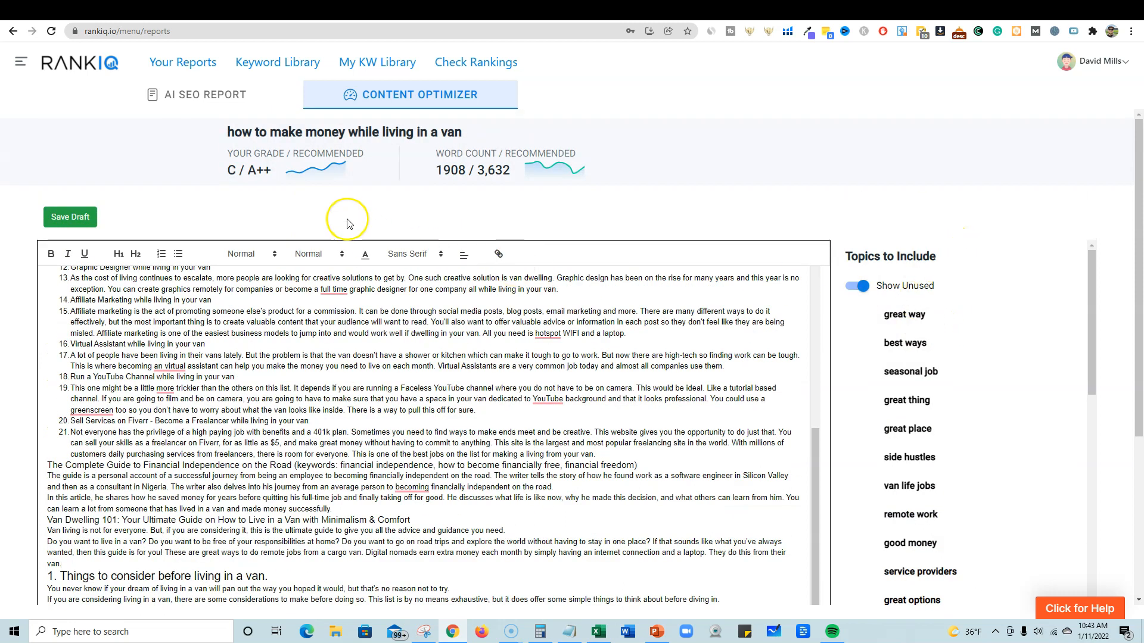
{"action": "left_click_drag", "start_coordinate": [227, 171], "coordinate": [318, 174]}
{"action": "left_click", "coordinate": [245, 173]}
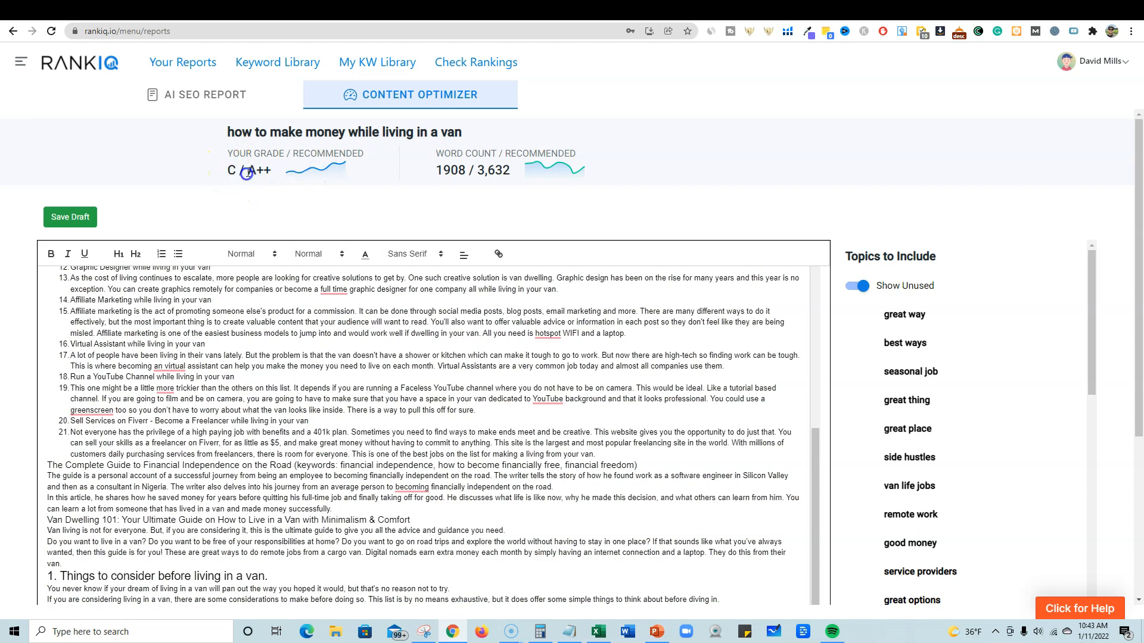
{"action": "scroll", "coordinate": [240, 417], "scroll_direction": "down", "scroll_amount": 1}
{"action": "scroll", "coordinate": [238, 496], "scroll_direction": "up", "scroll_amount": 10}
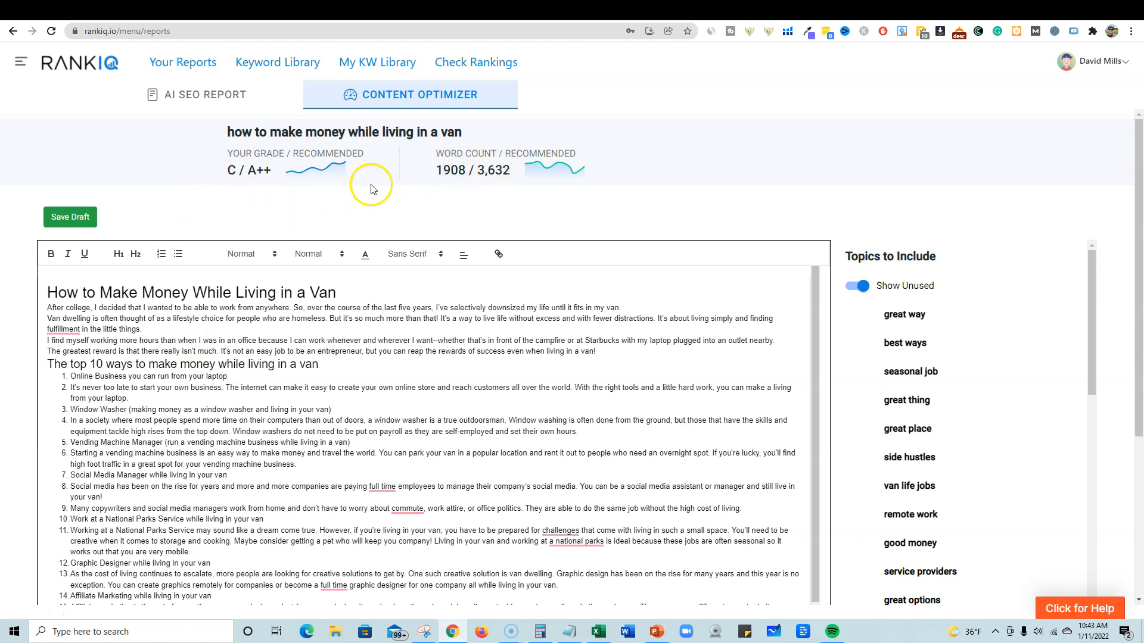
{"action": "left_click", "coordinate": [229, 171]}
{"action": "left_click_drag", "start_coordinate": [229, 171], "coordinate": [272, 171]}
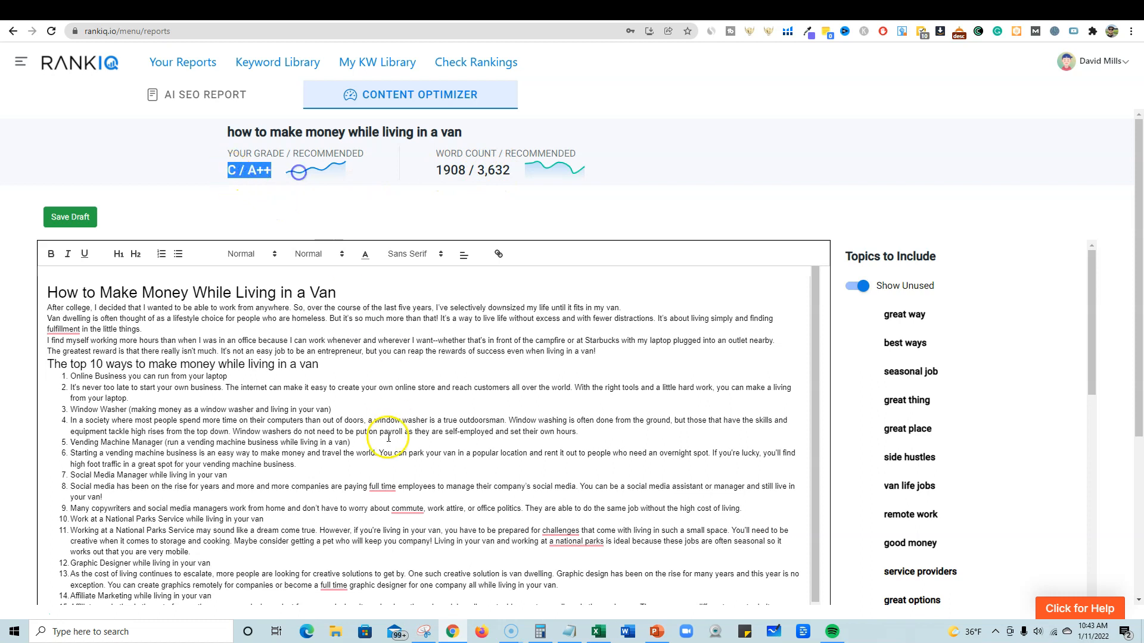
{"action": "left_click", "coordinate": [232, 171]}
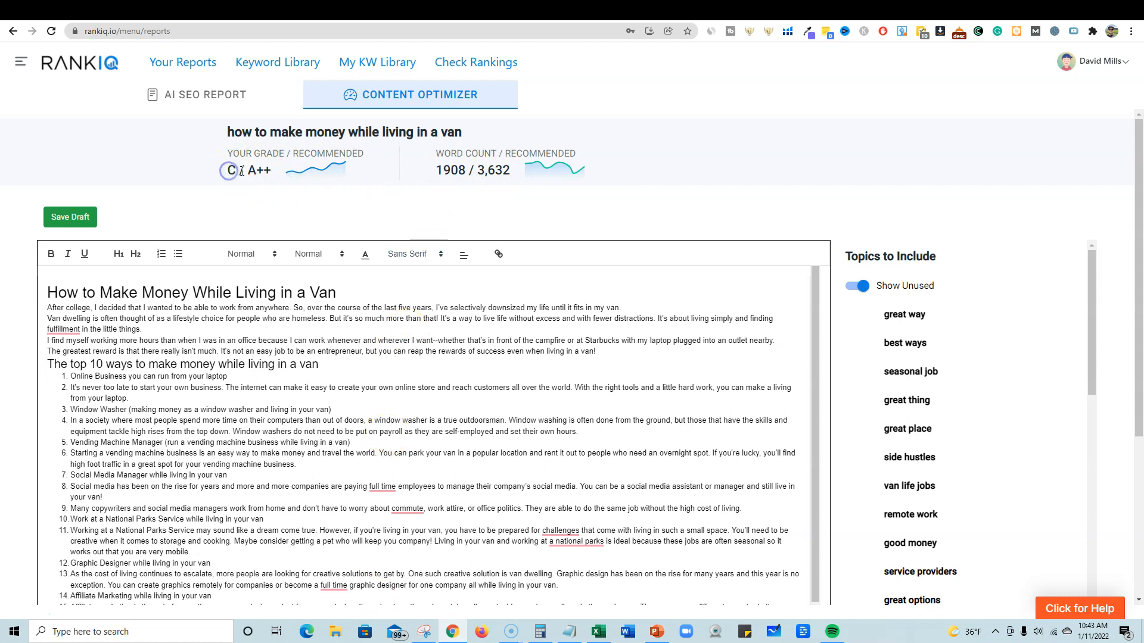
{"action": "left_click", "coordinate": [70, 217]}
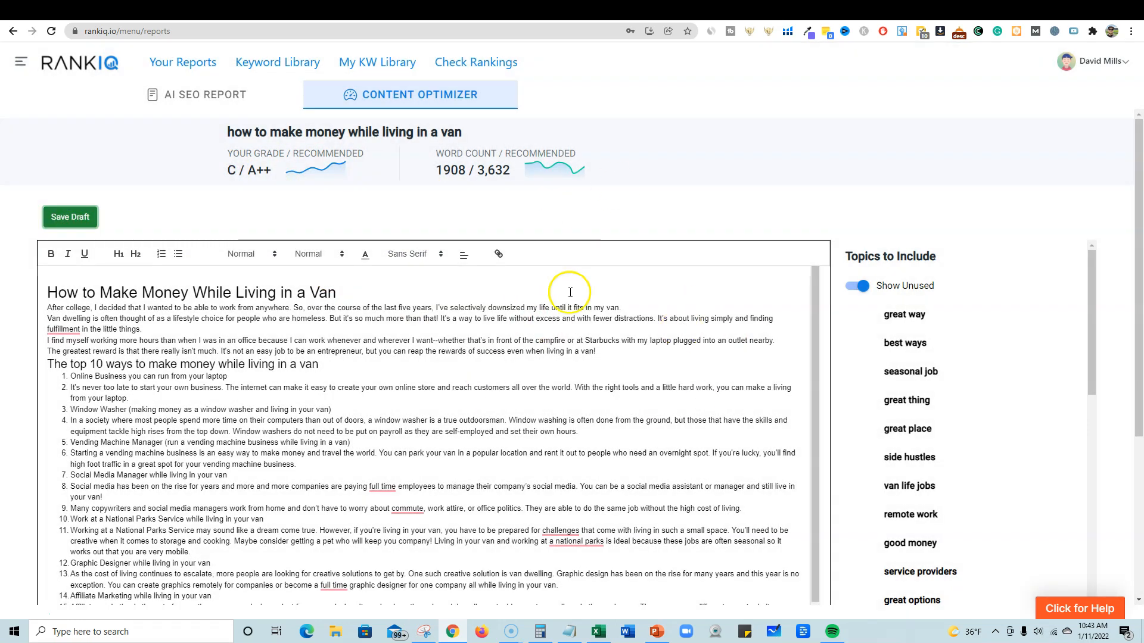
Step: Switch to Rytr and review the article, including the heading "The top 10 ways to make money while living in a van"
{"action": "left_click", "coordinate": [607, 13]}
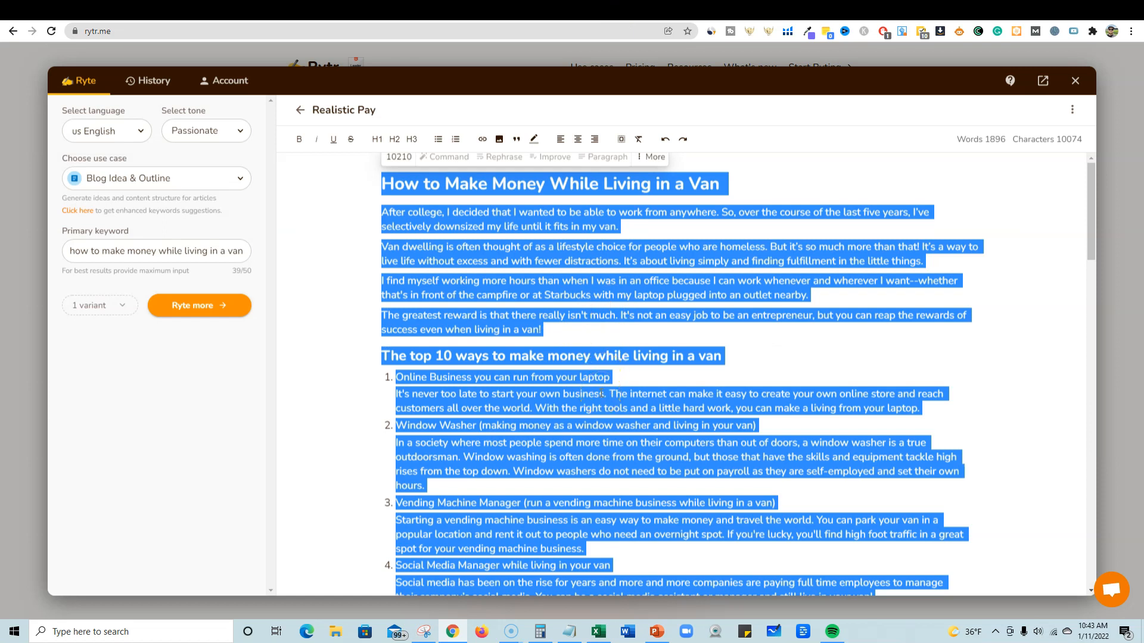
{"action": "scroll", "coordinate": [602, 394], "scroll_direction": "down", "scroll_amount": 20}
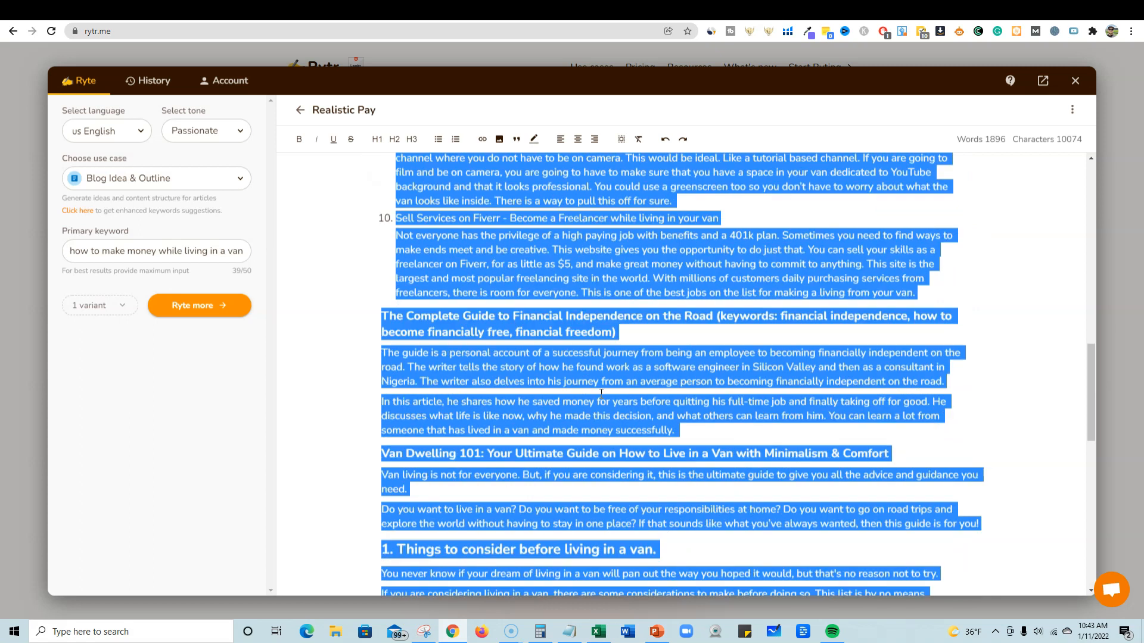
{"action": "scroll", "coordinate": [598, 399], "scroll_direction": "up", "scroll_amount": 20}
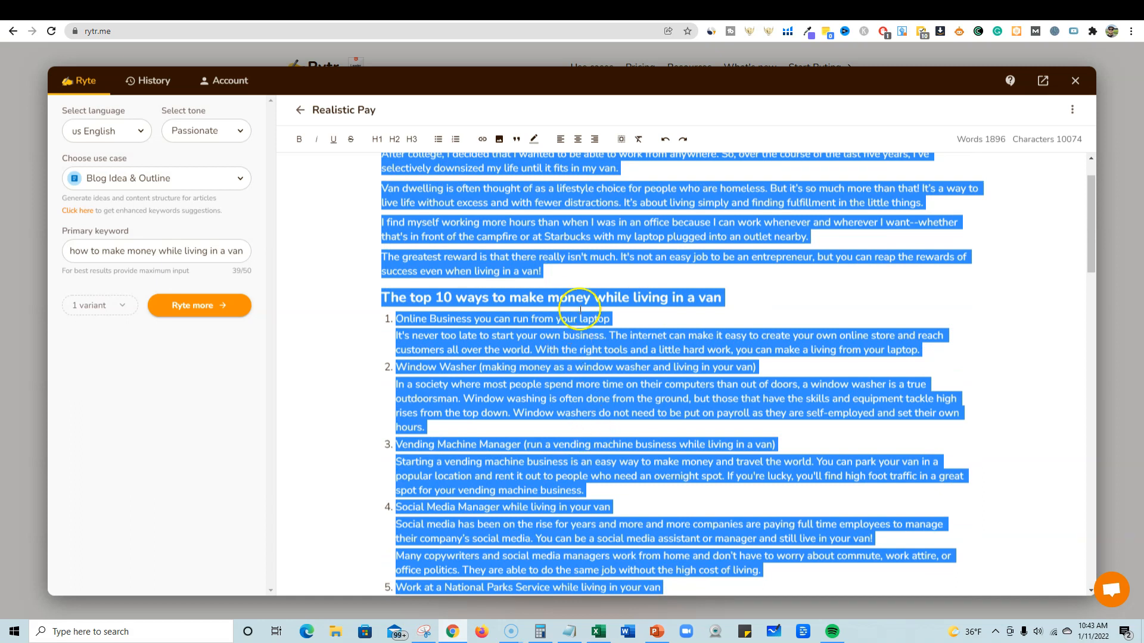
{"action": "left_click", "coordinate": [585, 270]}
{"action": "scroll", "coordinate": [587, 286], "scroll_direction": "up", "scroll_amount": 1}
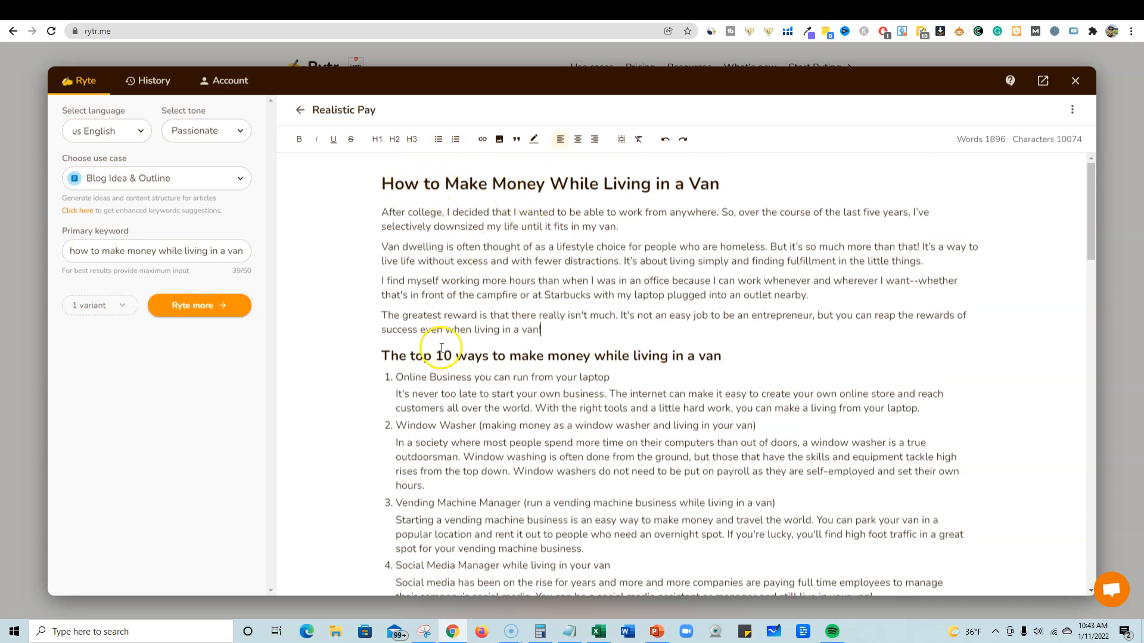
{"action": "left_click_drag", "start_coordinate": [381, 355], "coordinate": [733, 356]}
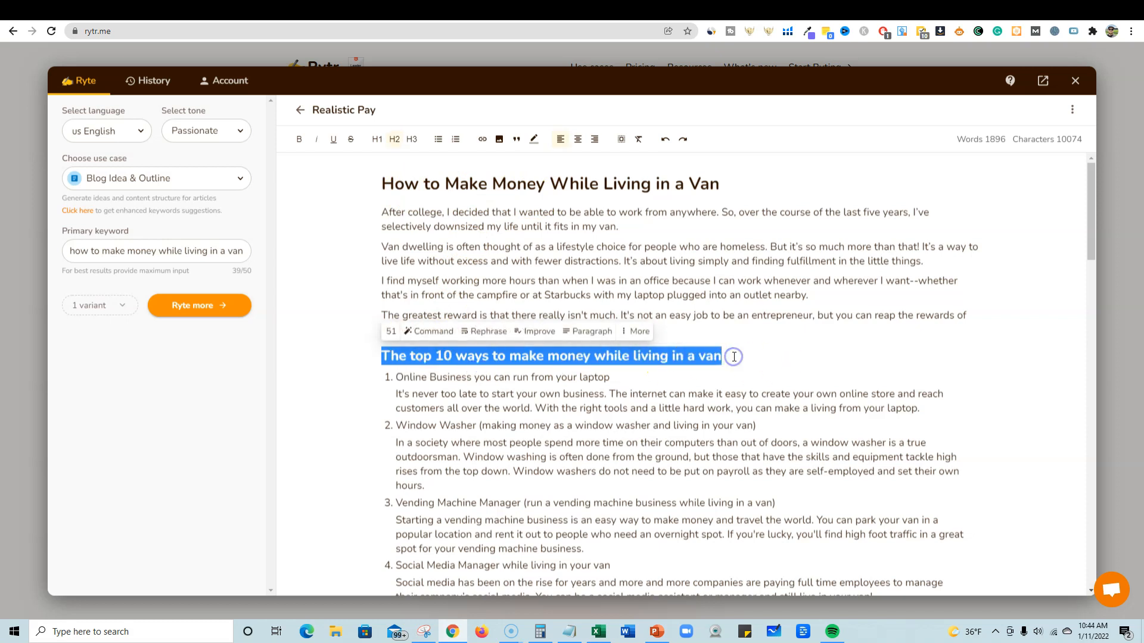
{"action": "left_click", "coordinate": [734, 356]}
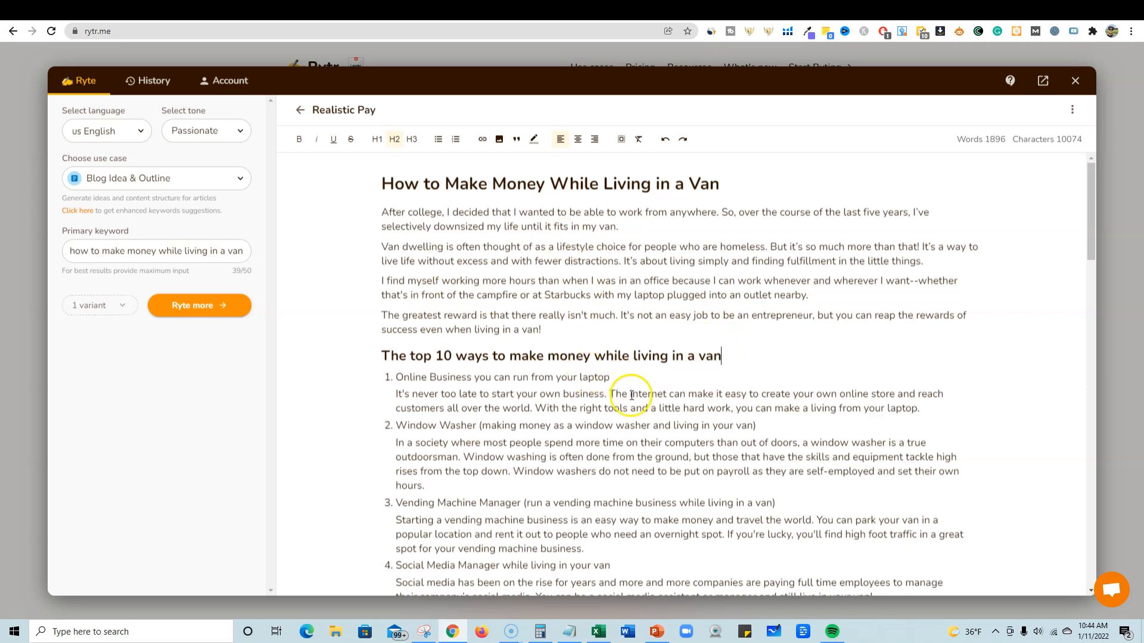
Step: Look over the Rytr article down to its final thoughts and return to the RankIQ Content Optimizer
{"action": "scroll", "coordinate": [626, 400], "scroll_direction": "down", "scroll_amount": 20}
{"action": "scroll", "coordinate": [628, 402], "scroll_direction": "down", "scroll_amount": 4}
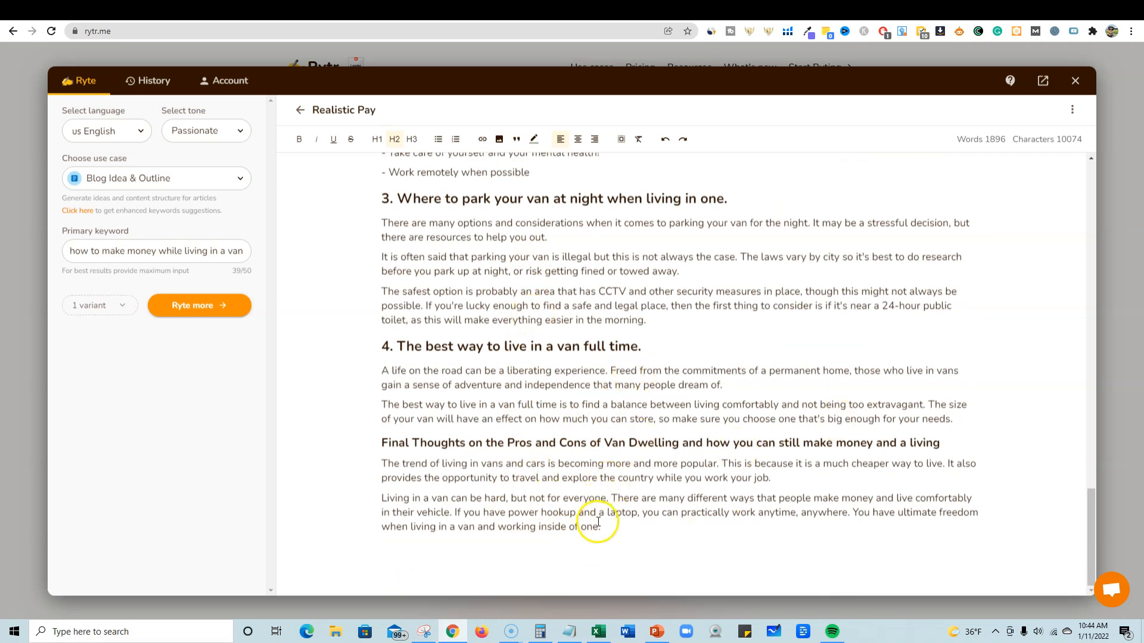
{"action": "left_click_drag", "start_coordinate": [618, 528], "coordinate": [366, 192]}
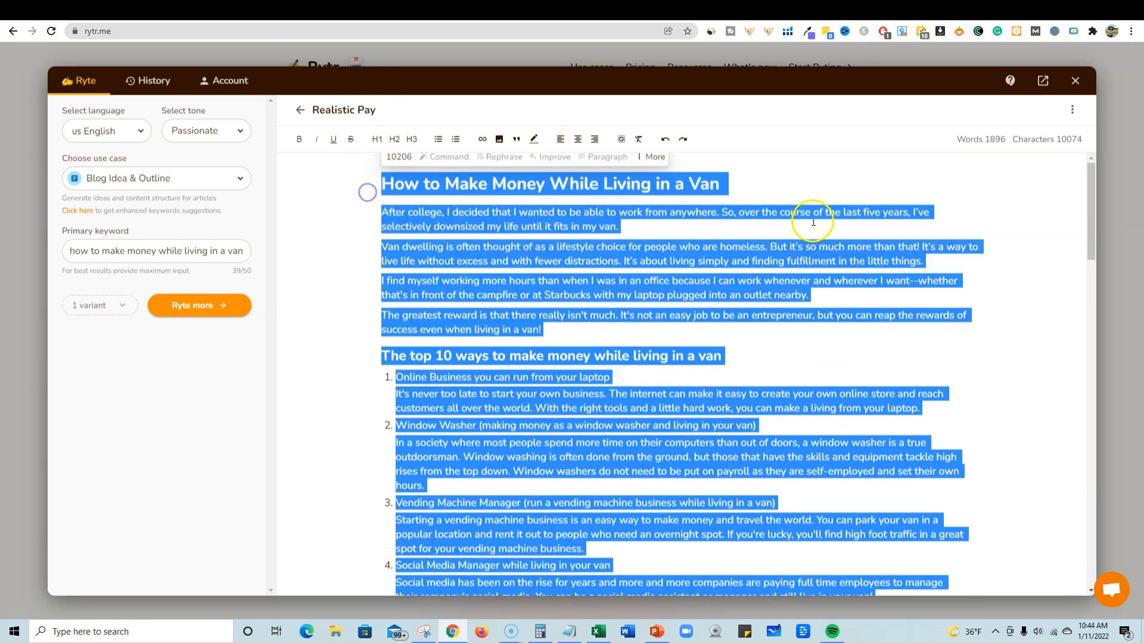
{"action": "left_click", "coordinate": [797, 188]}
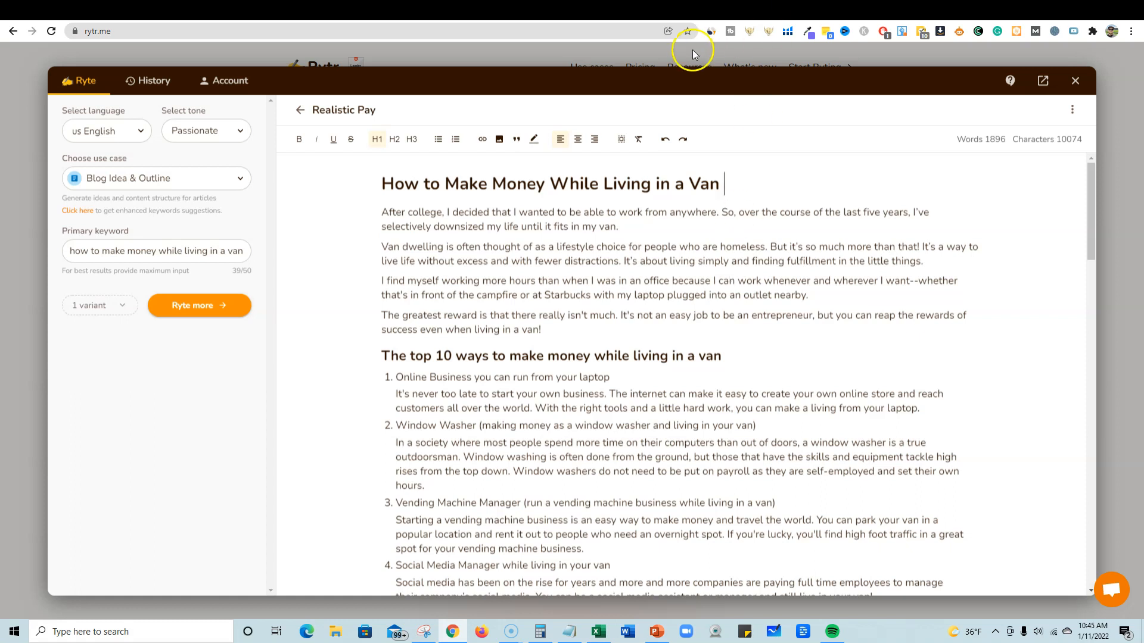
{"action": "left_click", "coordinate": [661, 11]}
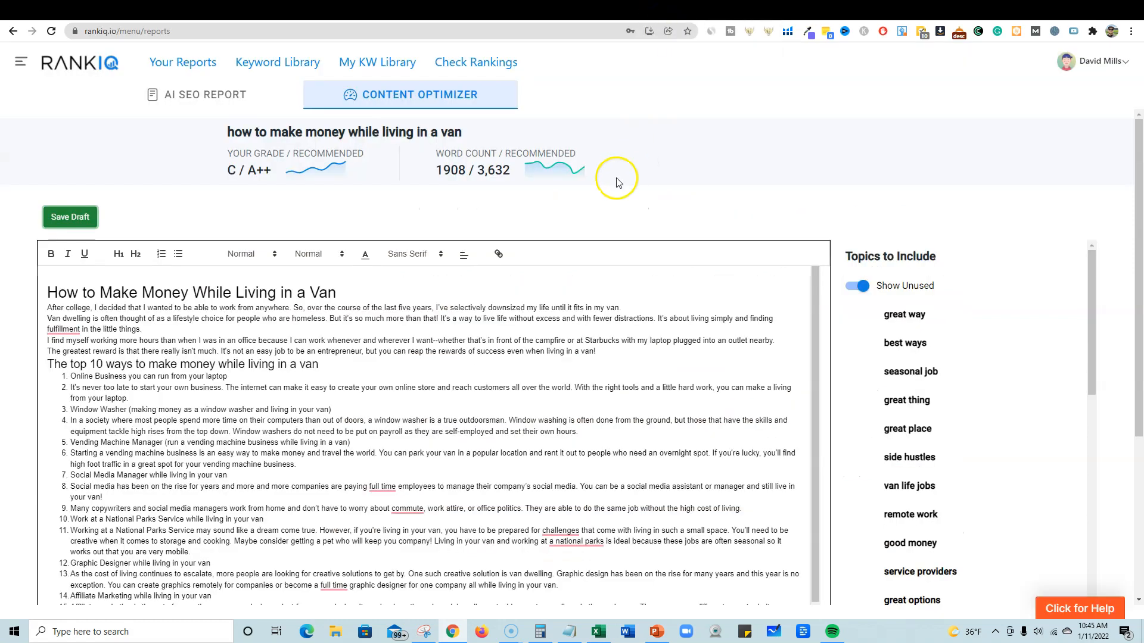